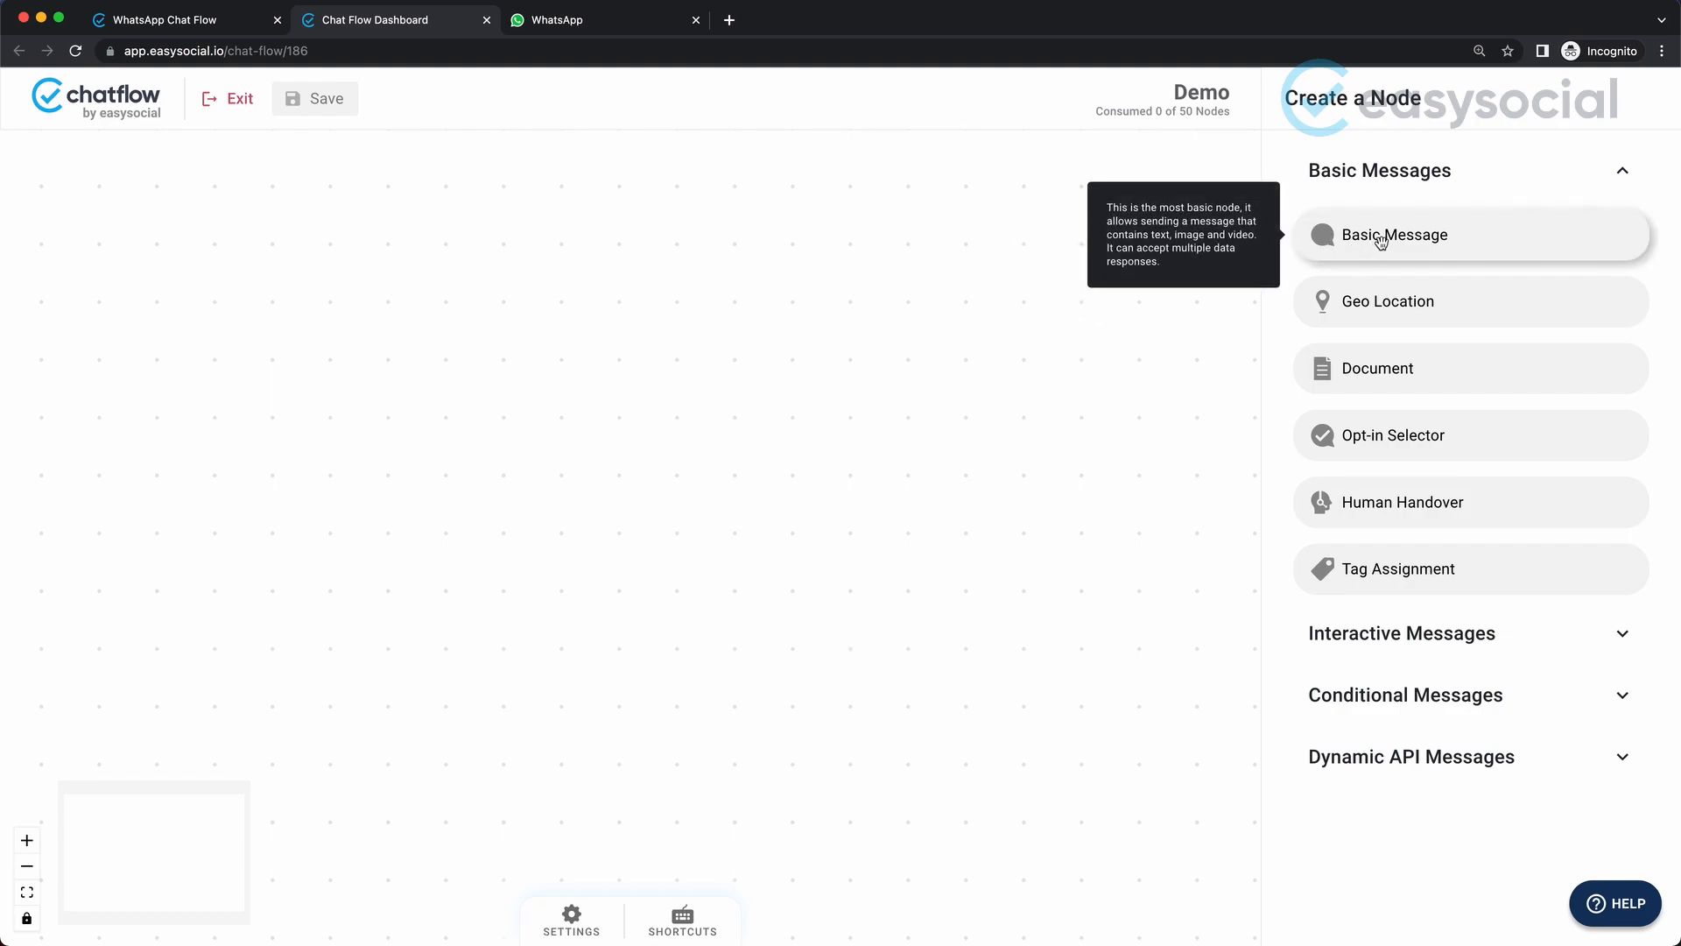
Add a Basic Message node to the middle of the canvas and title it "Welcome".
{"action": "left_click_drag", "start_coordinate": [1381, 241], "coordinate": [911, 432]}
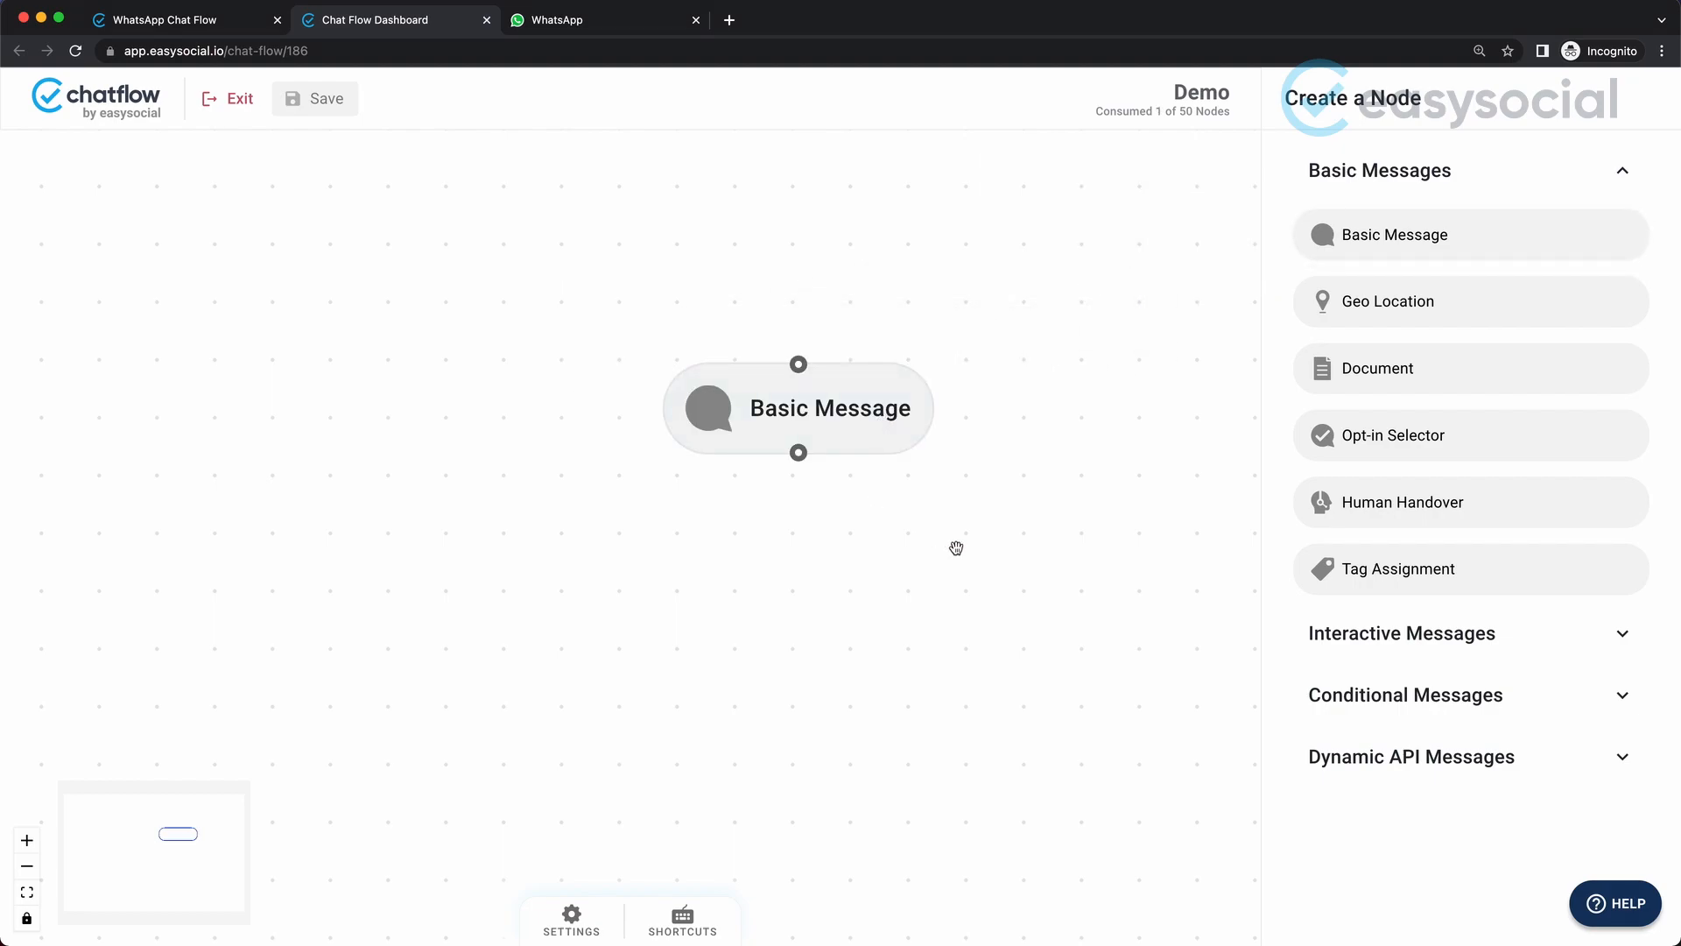
{"action": "left_click", "coordinate": [860, 432]}
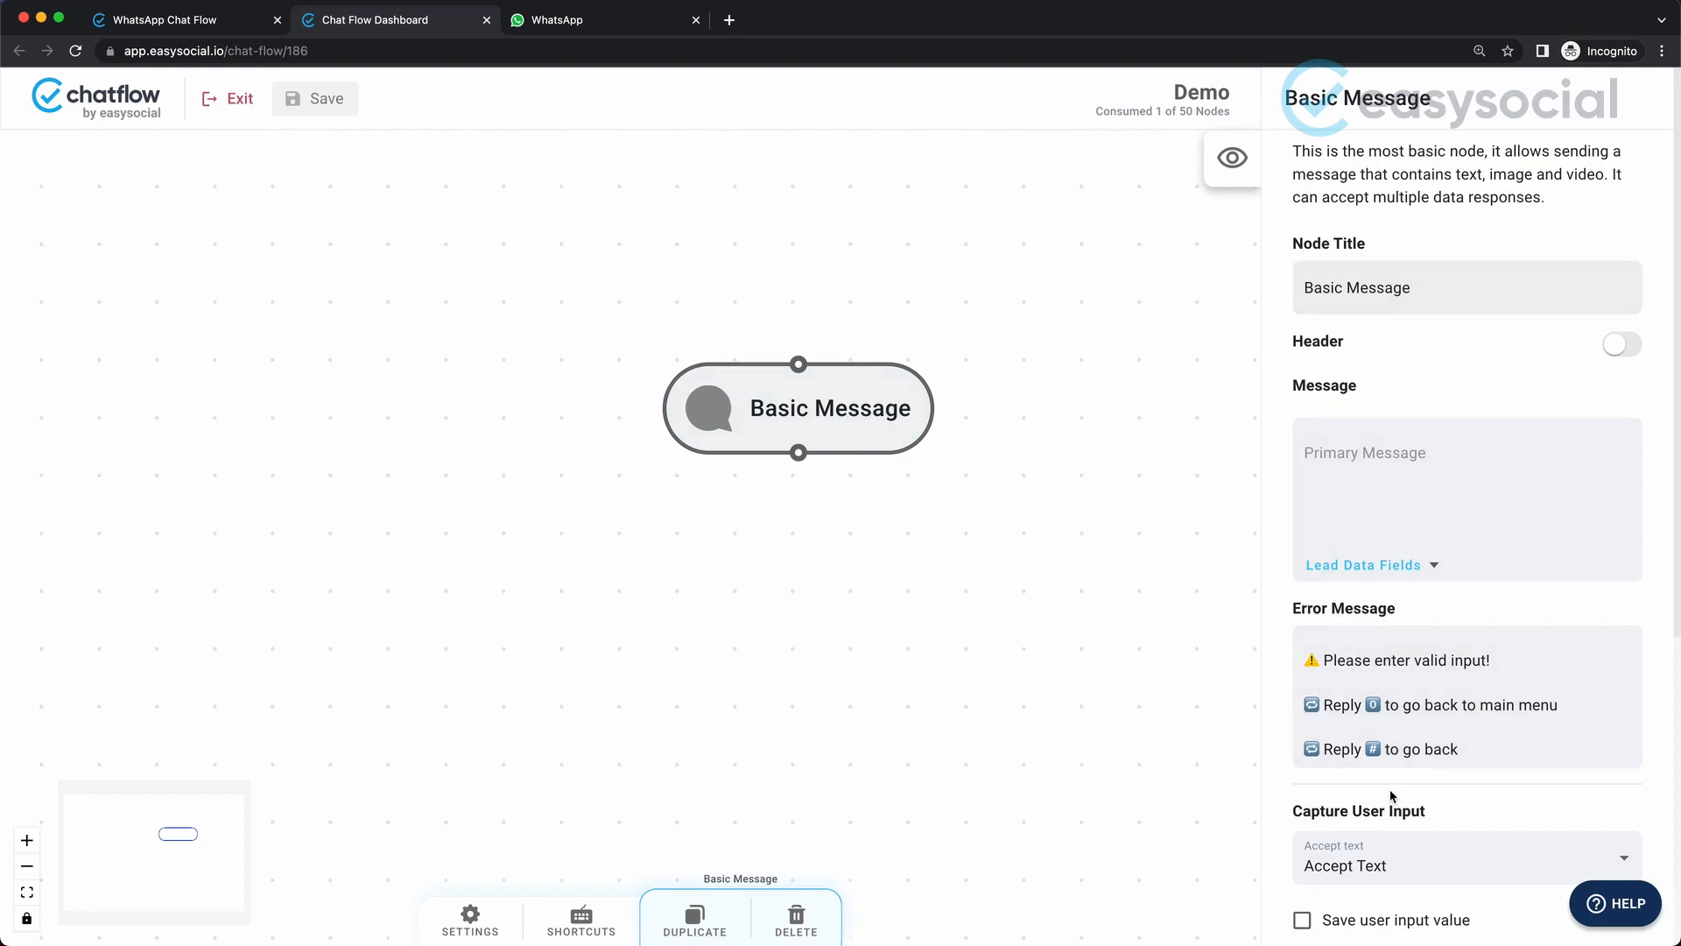
{"action": "left_click_drag", "start_coordinate": [1294, 151], "coordinate": [1550, 196]}
{"action": "left_click", "coordinate": [1551, 214]}
{"action": "triple_click", "coordinate": [1423, 292]}
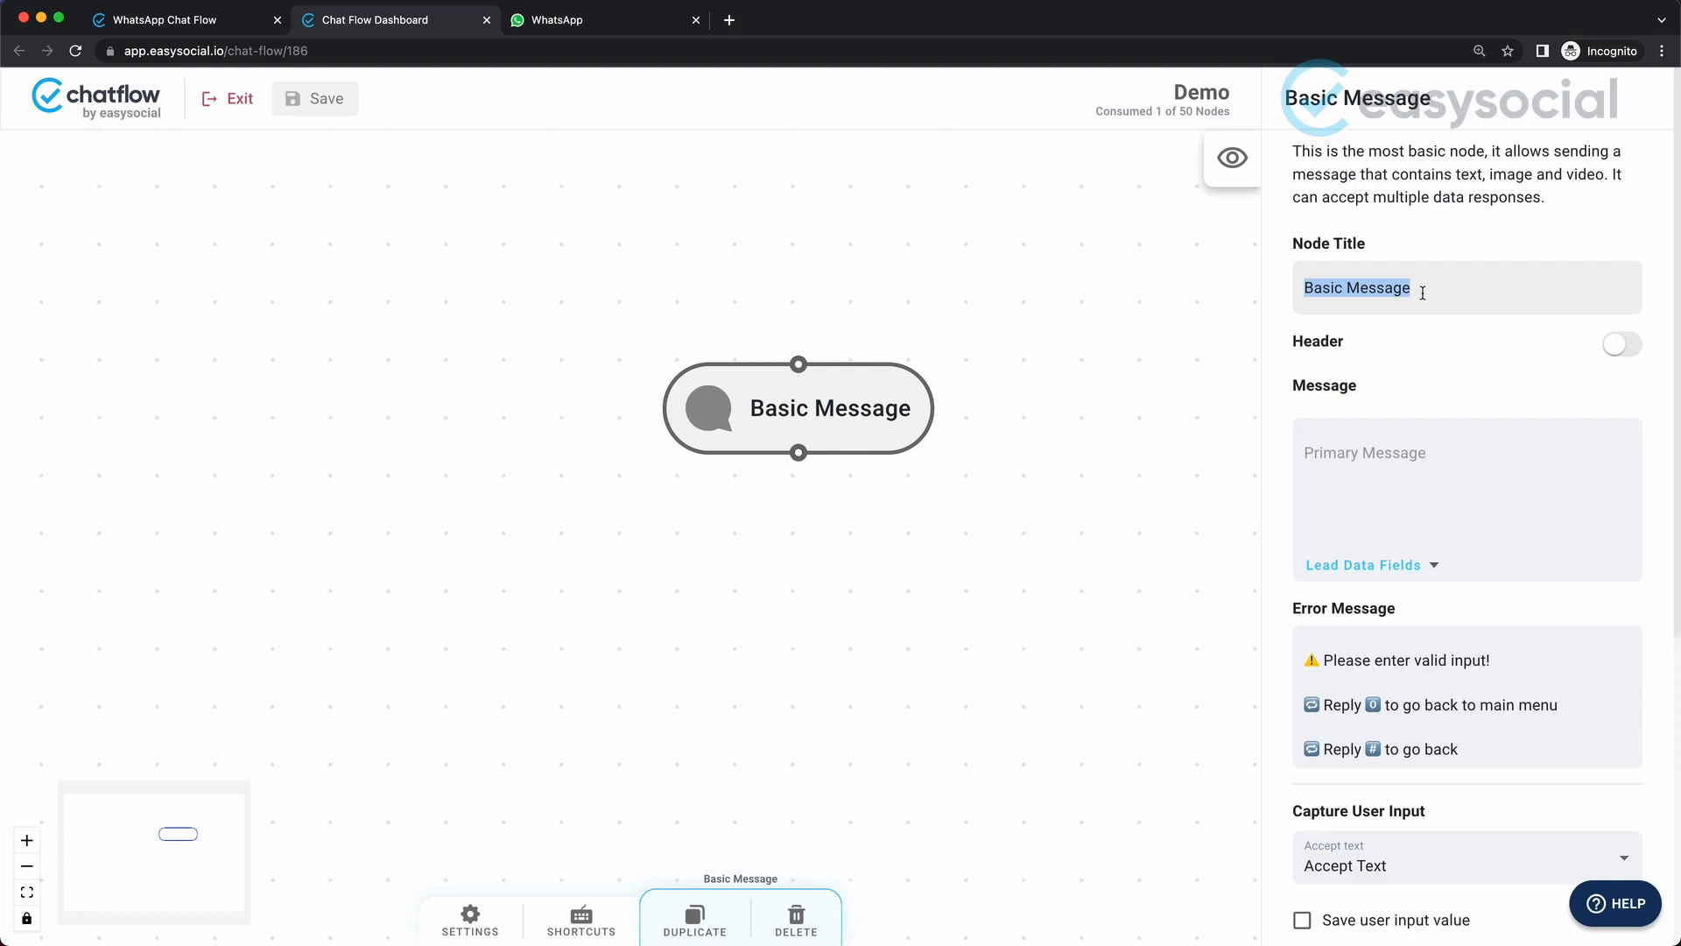
{"action": "type", "text": "Welcome"}
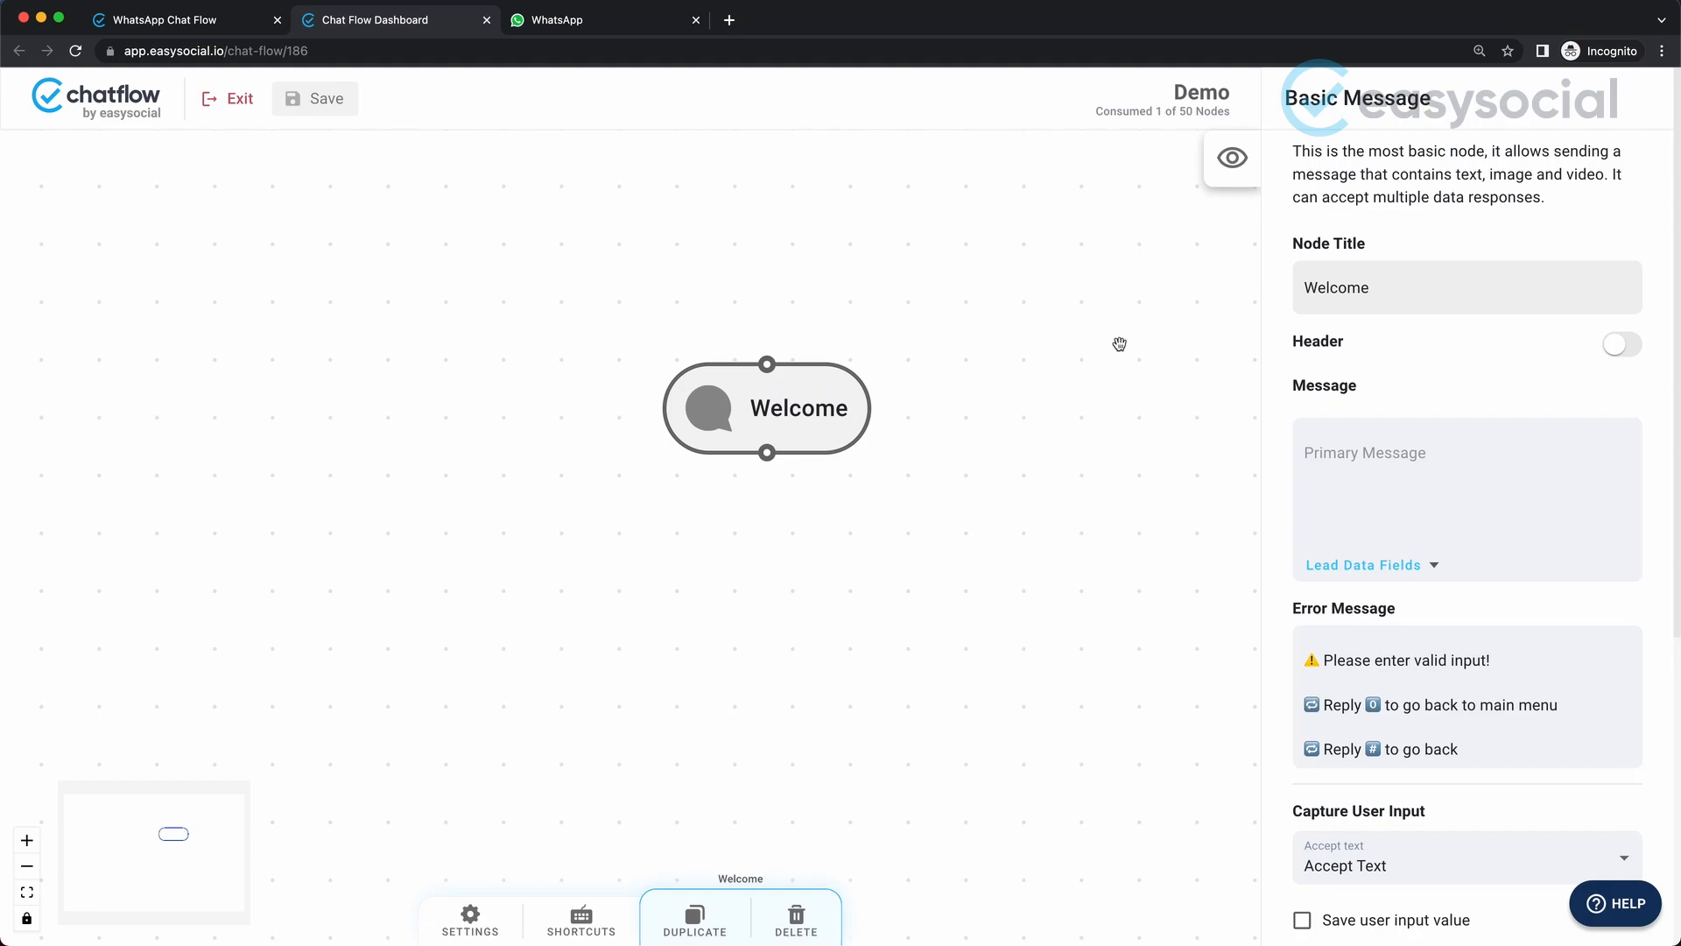
Enable the Welcome node's header with Image as the media and upload the logistics picture of plane, ship and trucks.
{"action": "left_click", "coordinate": [1621, 350]}
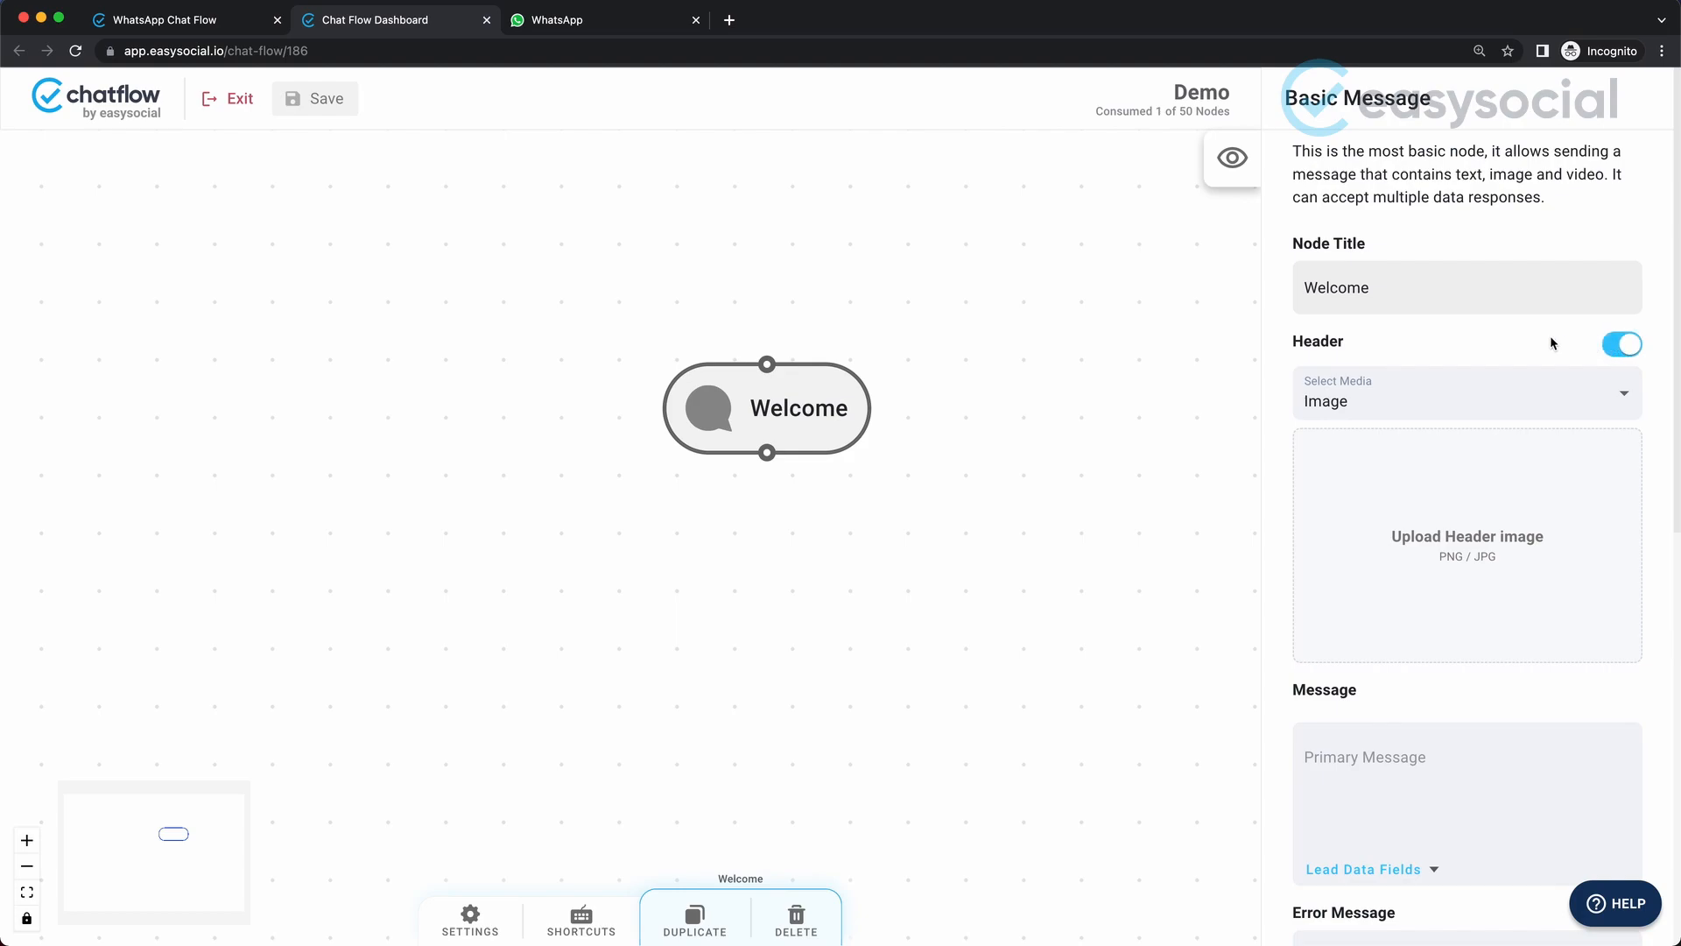
{"action": "left_click", "coordinate": [1450, 392]}
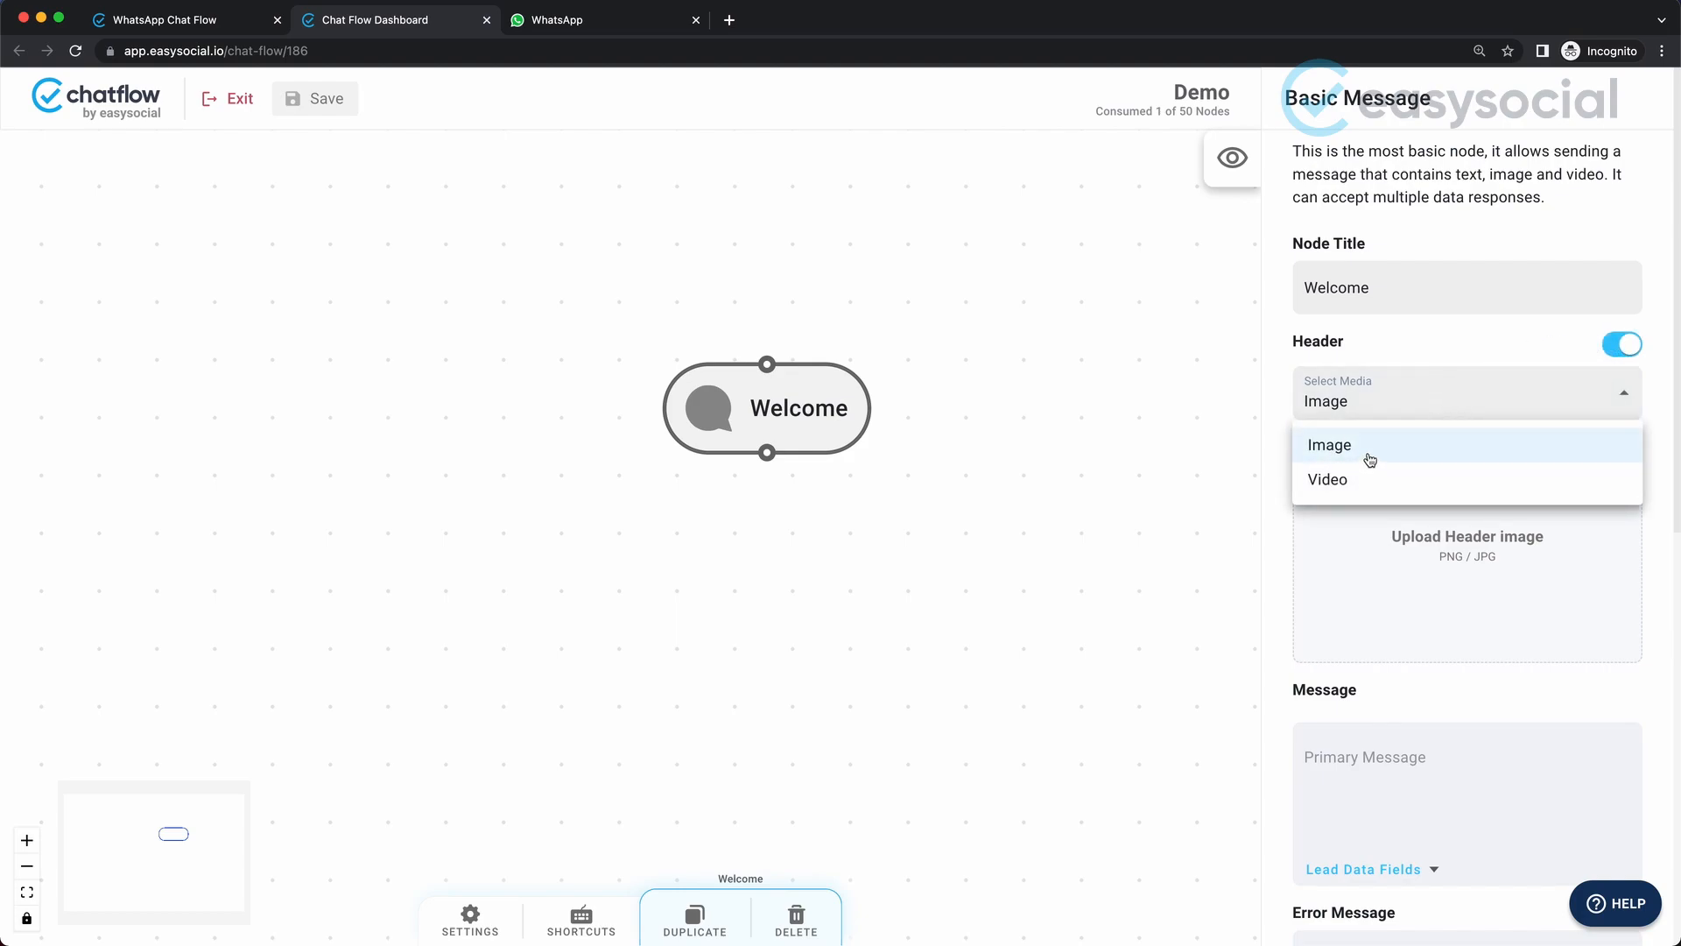
{"action": "left_click", "coordinate": [1198, 480]}
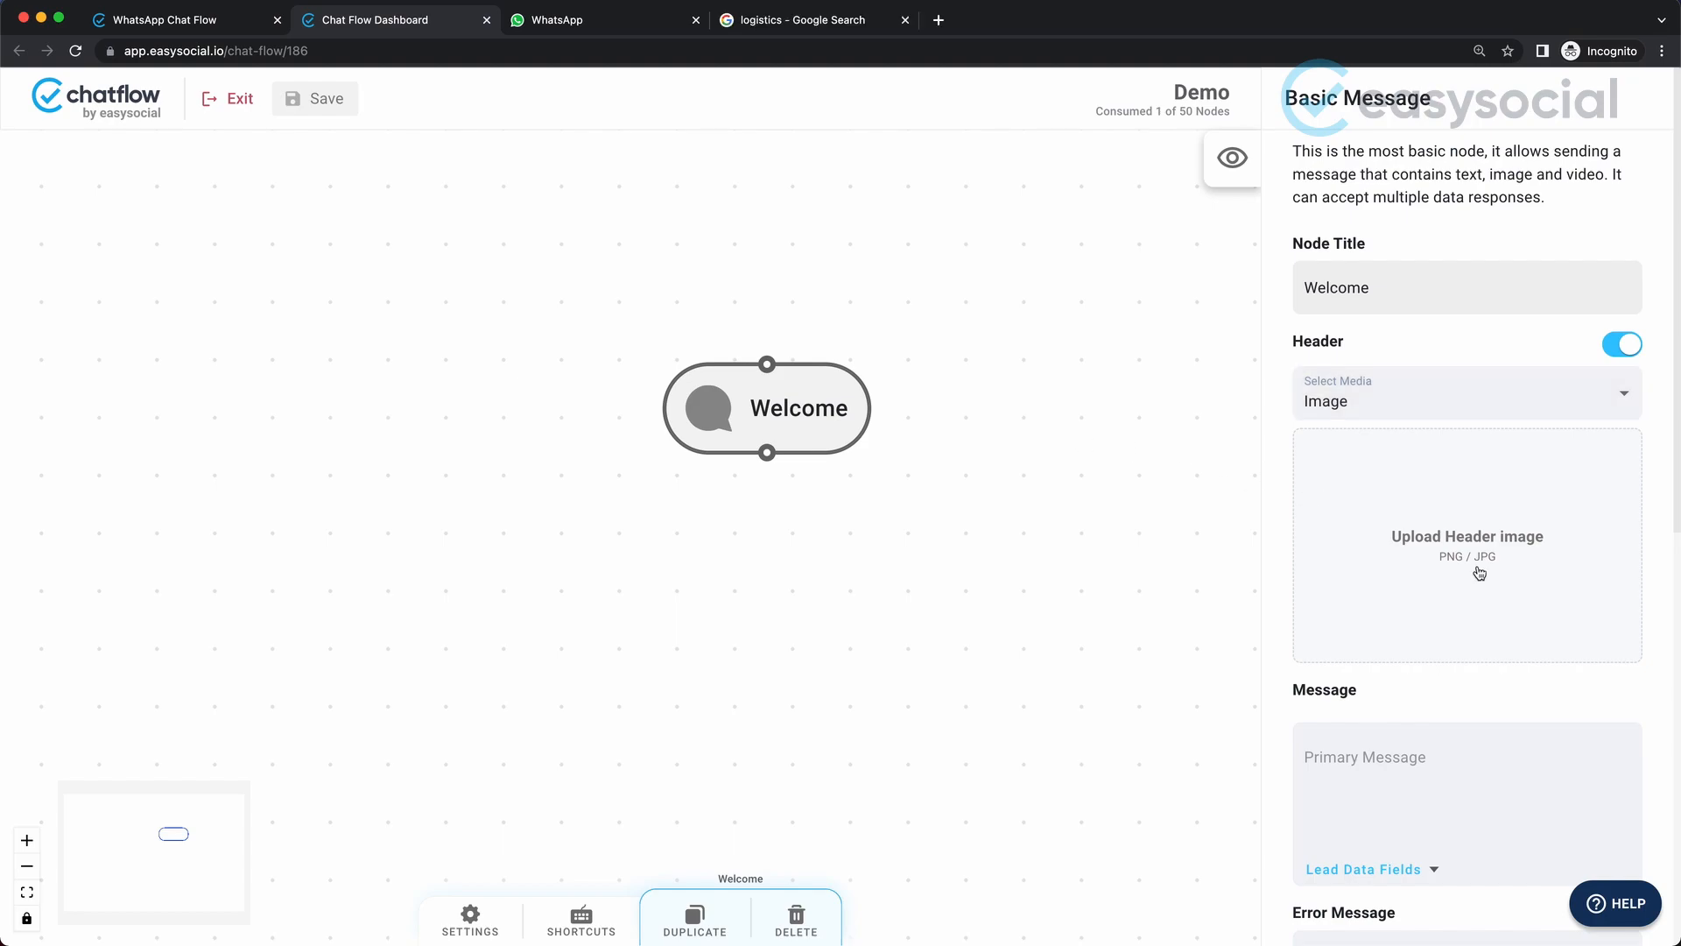
{"action": "left_click", "coordinate": [1455, 538]}
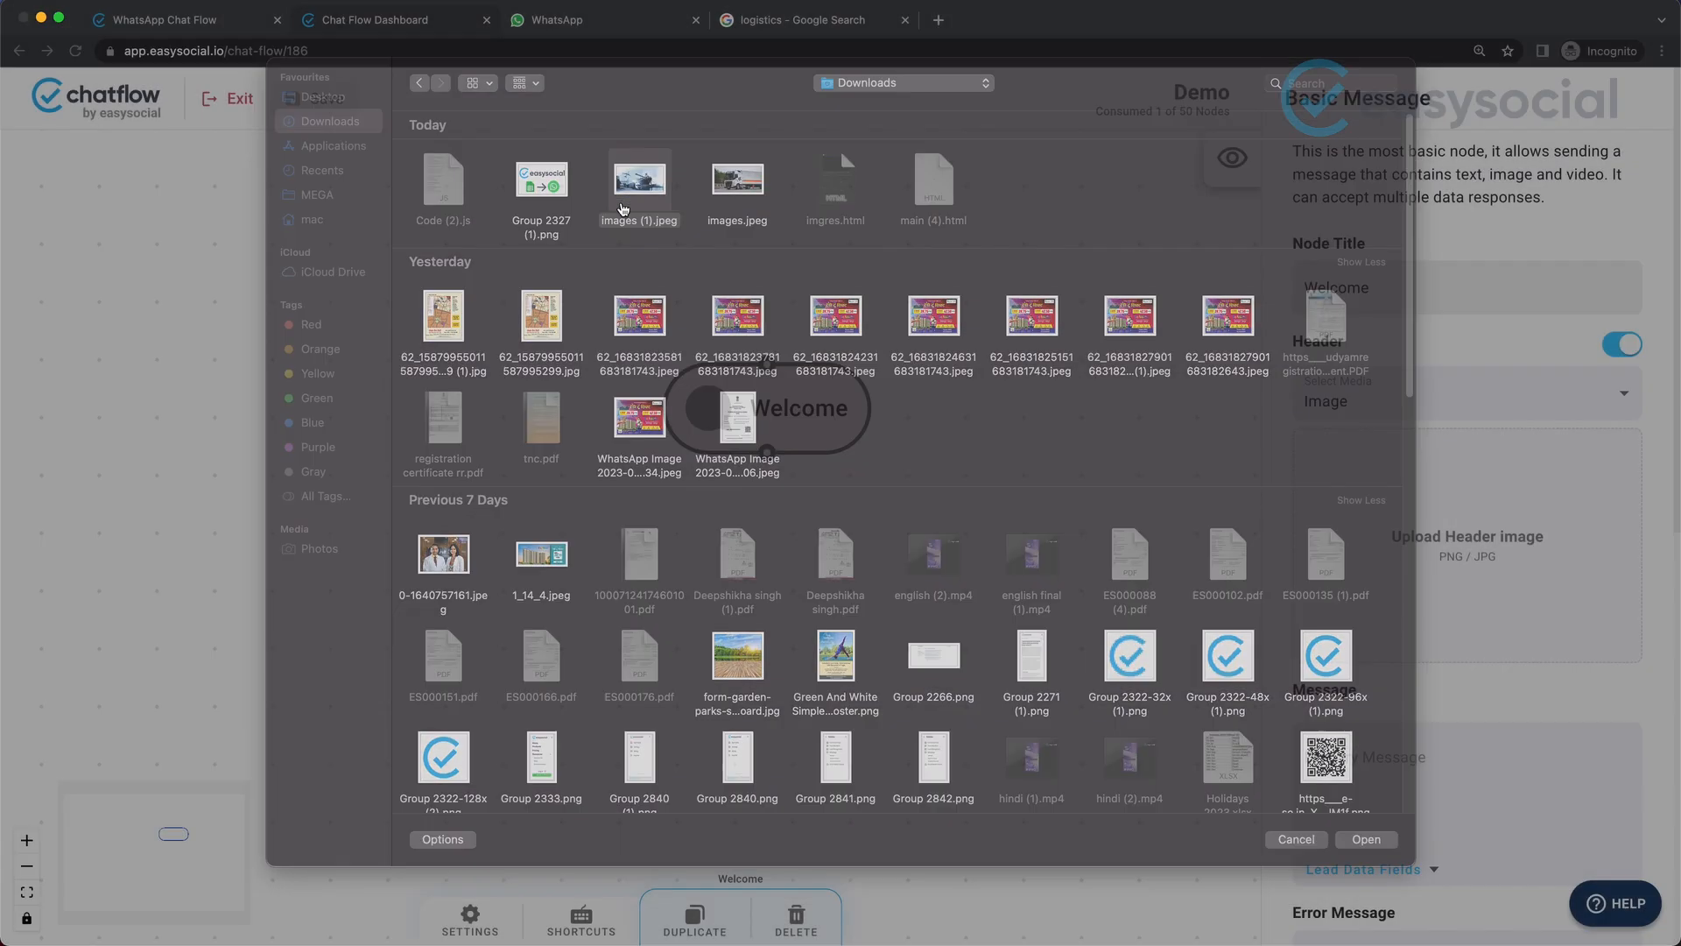
{"action": "double_click", "coordinate": [622, 208]}
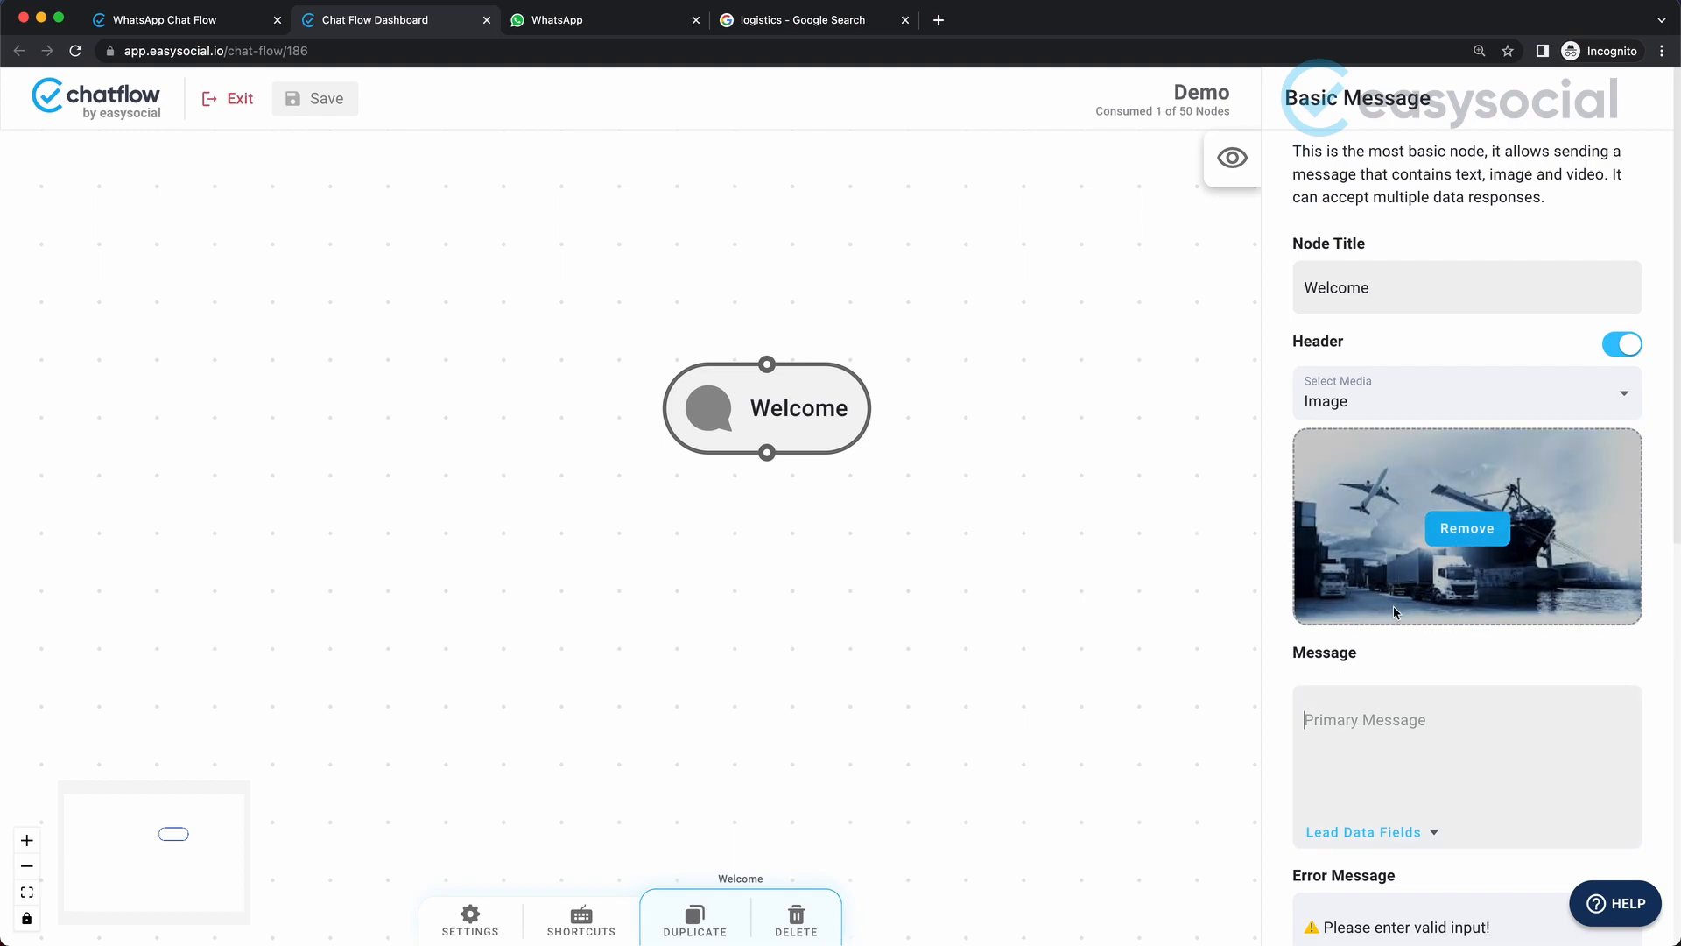
Write "Welcome to Manish Logistics!" as the primary message and paste the copied company description below it.
{"action": "left_click", "coordinate": [1422, 735]}
{"action": "scroll", "coordinate": [1422, 736], "scroll_direction": "down", "scroll_amount": 3}
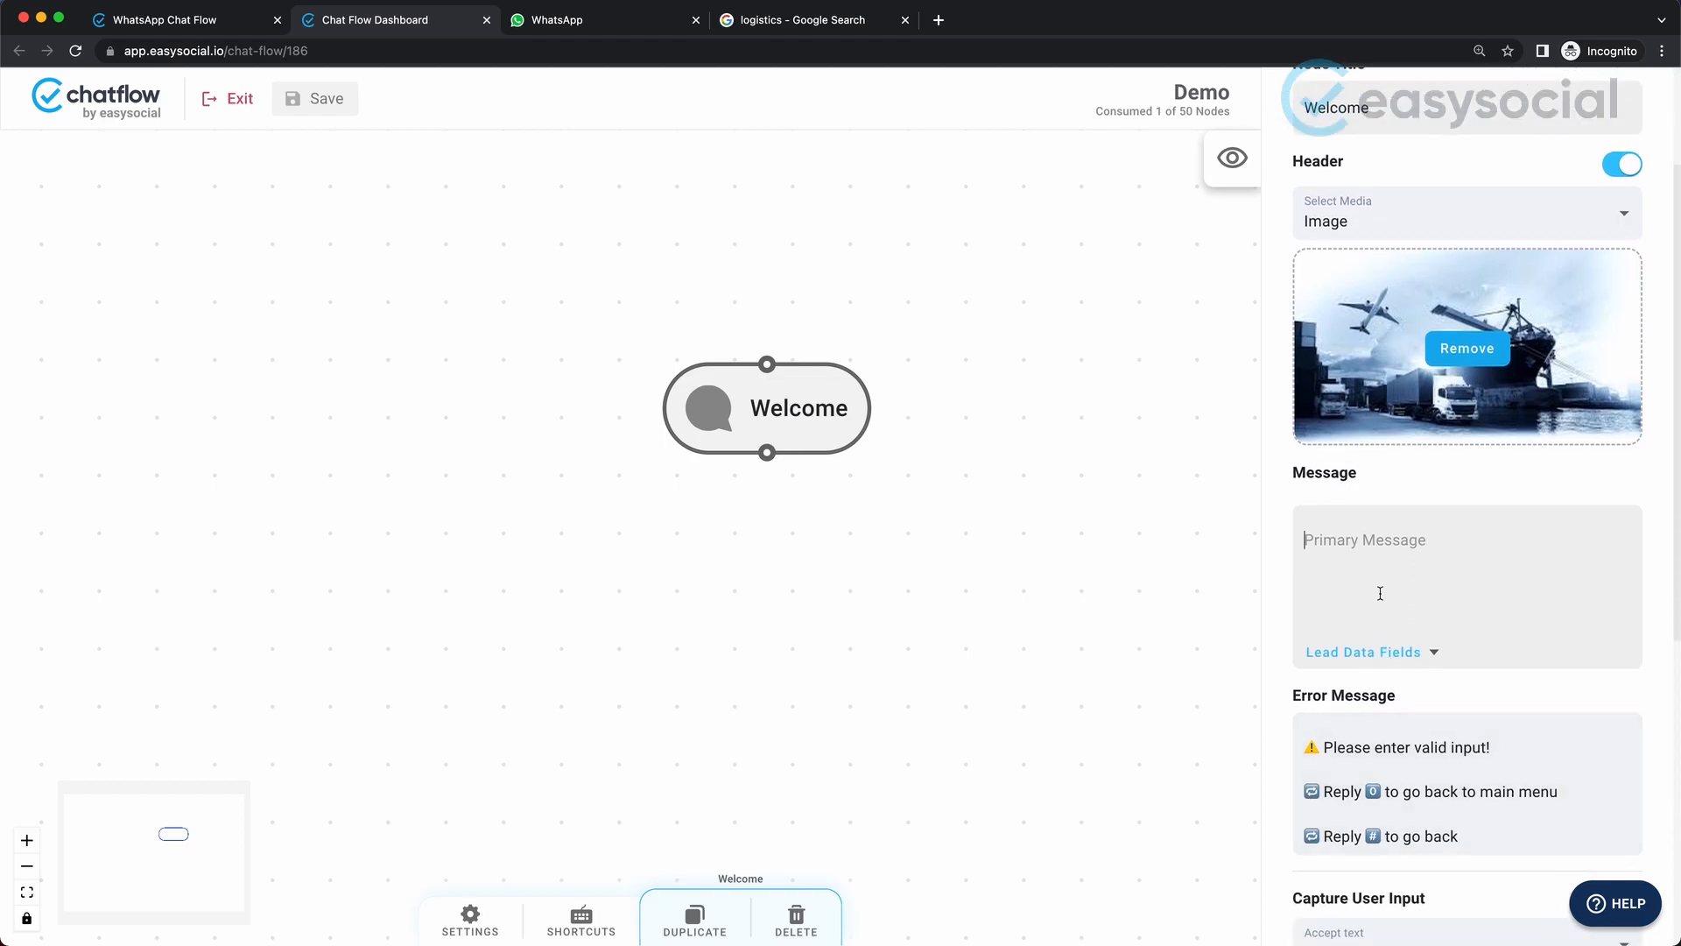
{"action": "scroll", "coordinate": [1380, 593], "scroll_direction": "down", "scroll_amount": 2}
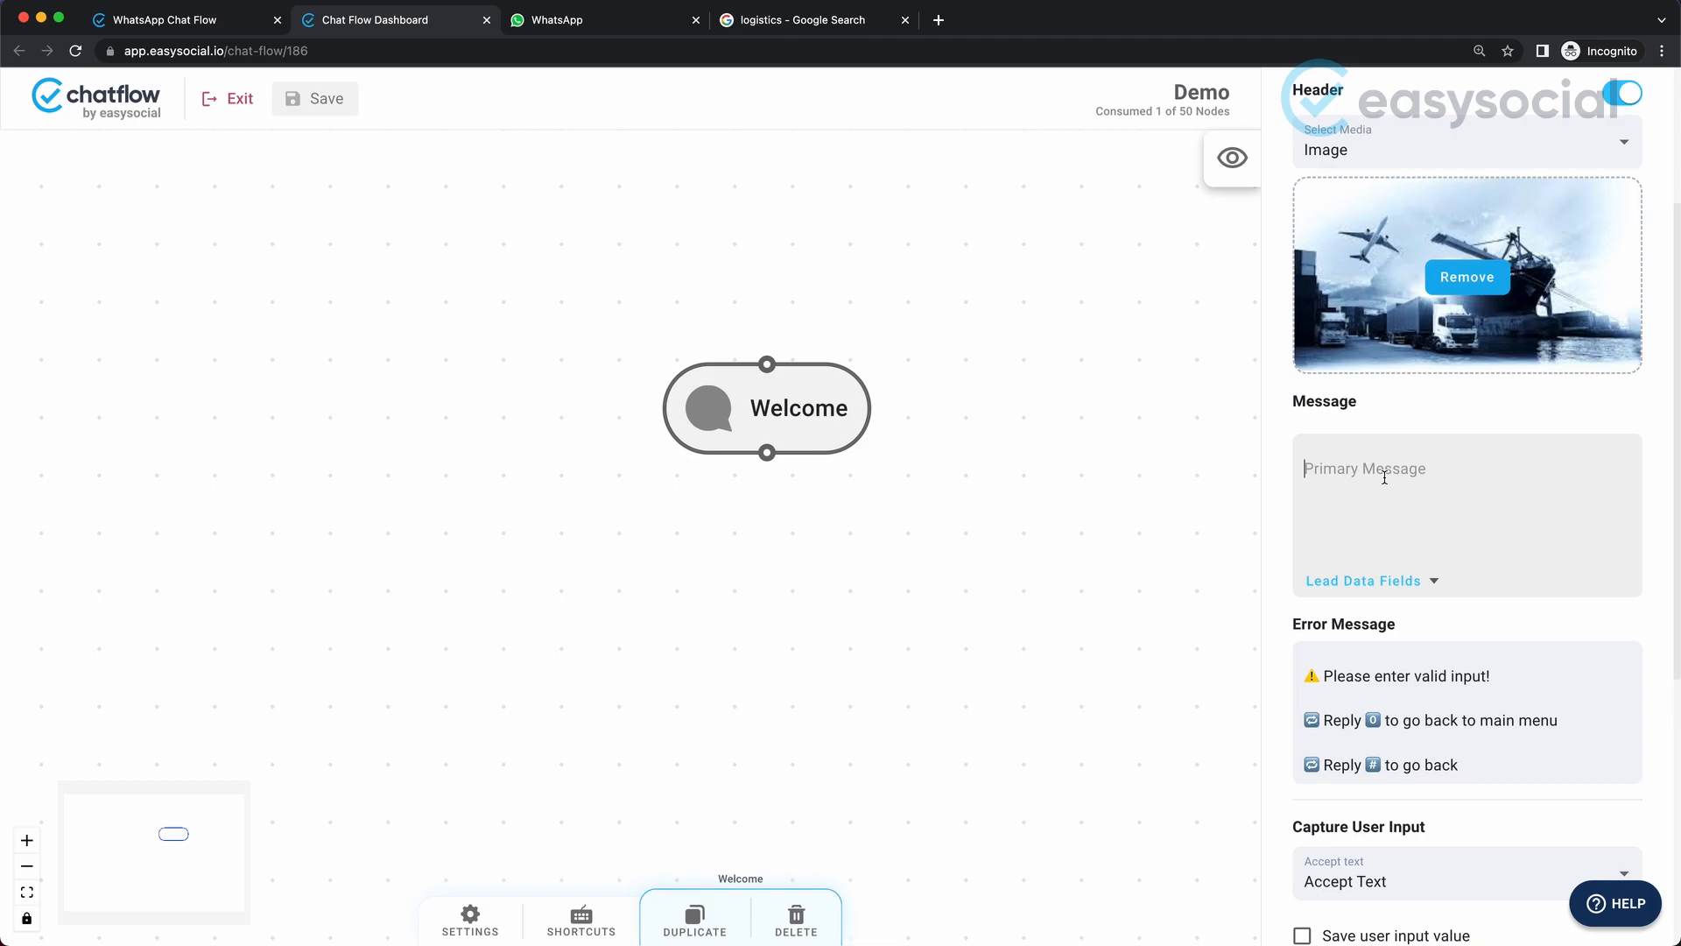
{"action": "type", "text": "Welcome to"}
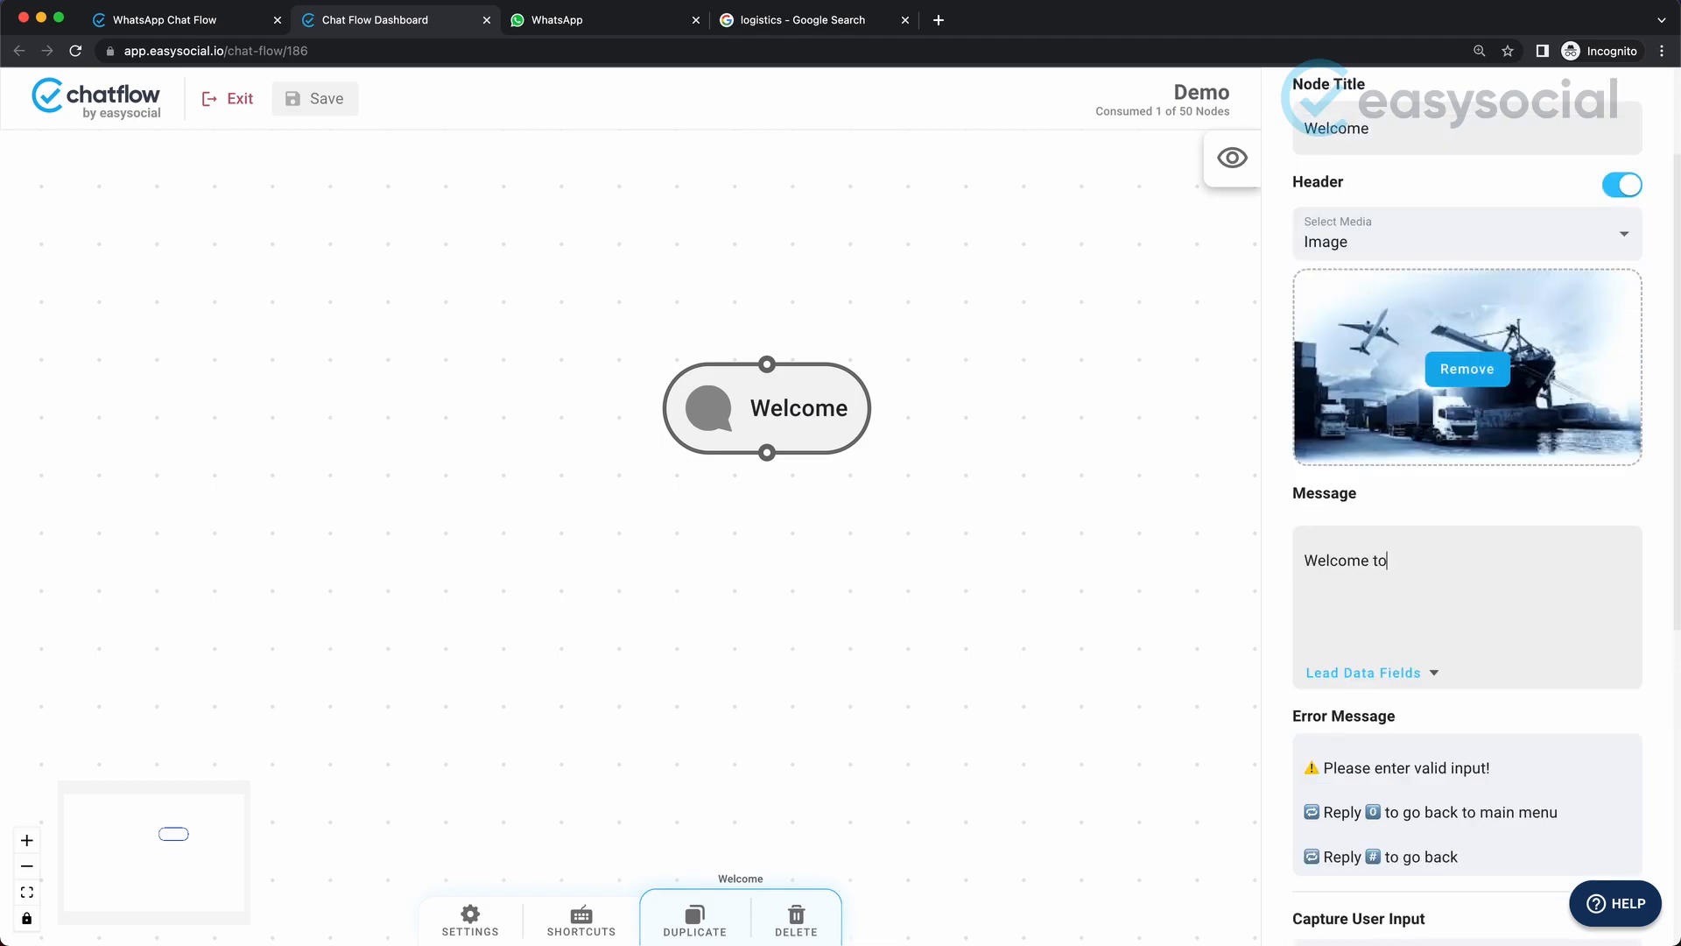
{"action": "type", "text": " Manish Logistics"}
{"action": "key", "text": "ctrl+v"}
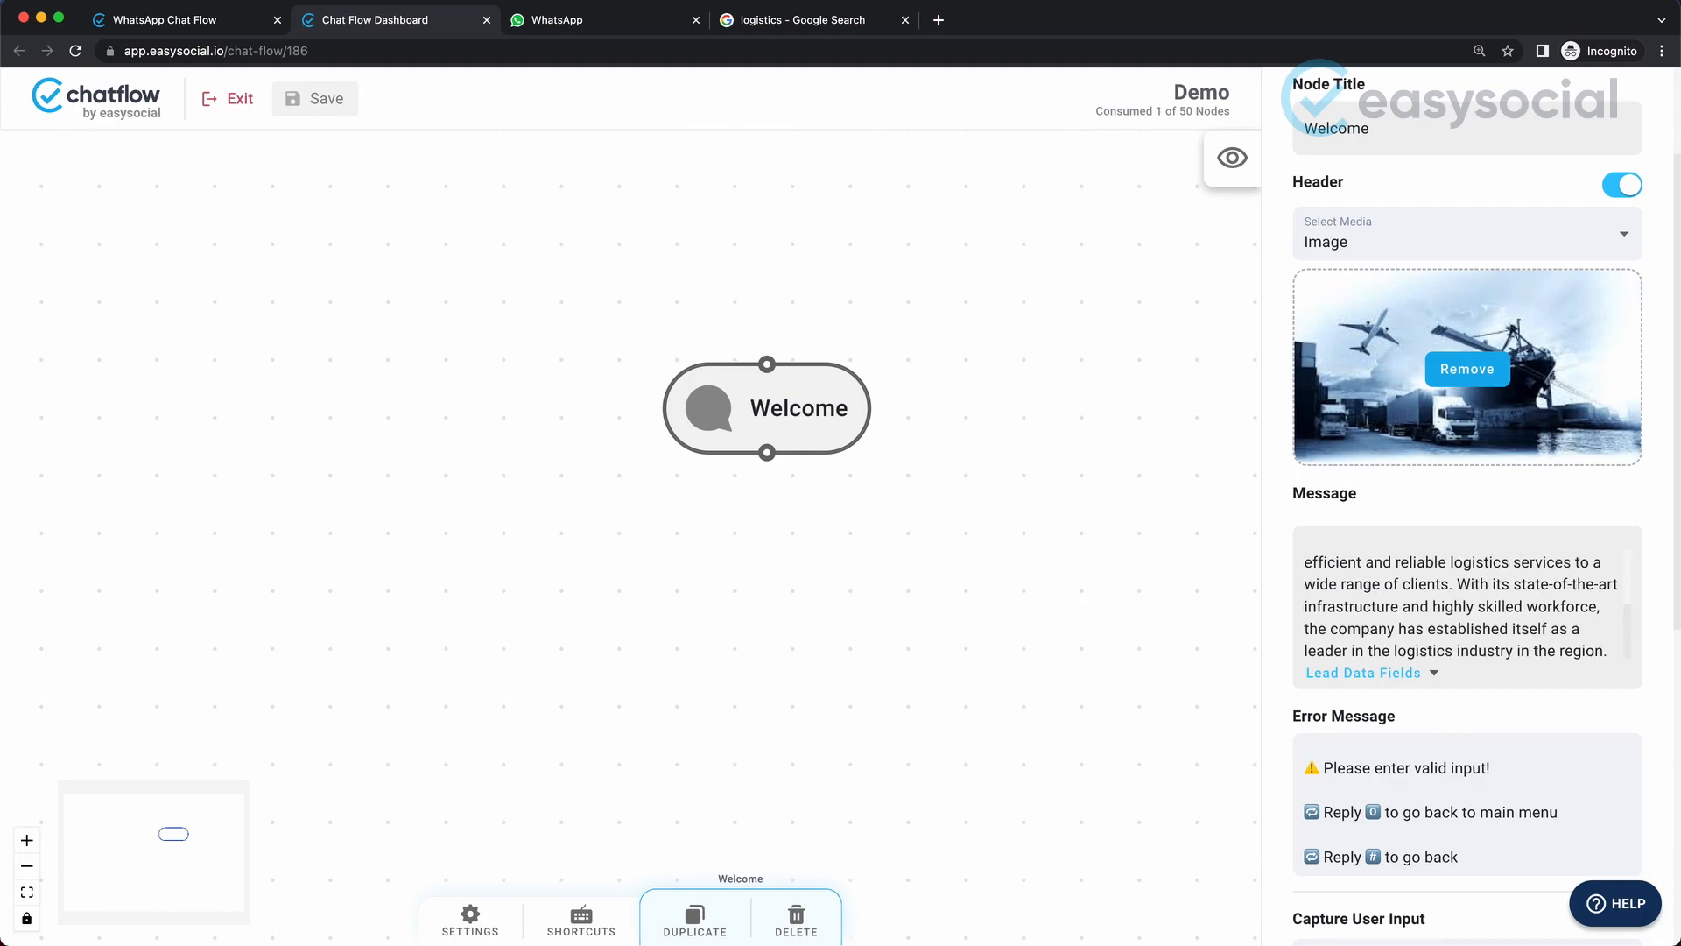
{"action": "scroll", "coordinate": [1470, 581], "scroll_direction": "up", "scroll_amount": 5}
{"action": "scroll", "coordinate": [1470, 581], "scroll_direction": "down", "scroll_amount": 3}
{"action": "scroll", "coordinate": [1475, 593], "scroll_direction": "up", "scroll_amount": 3}
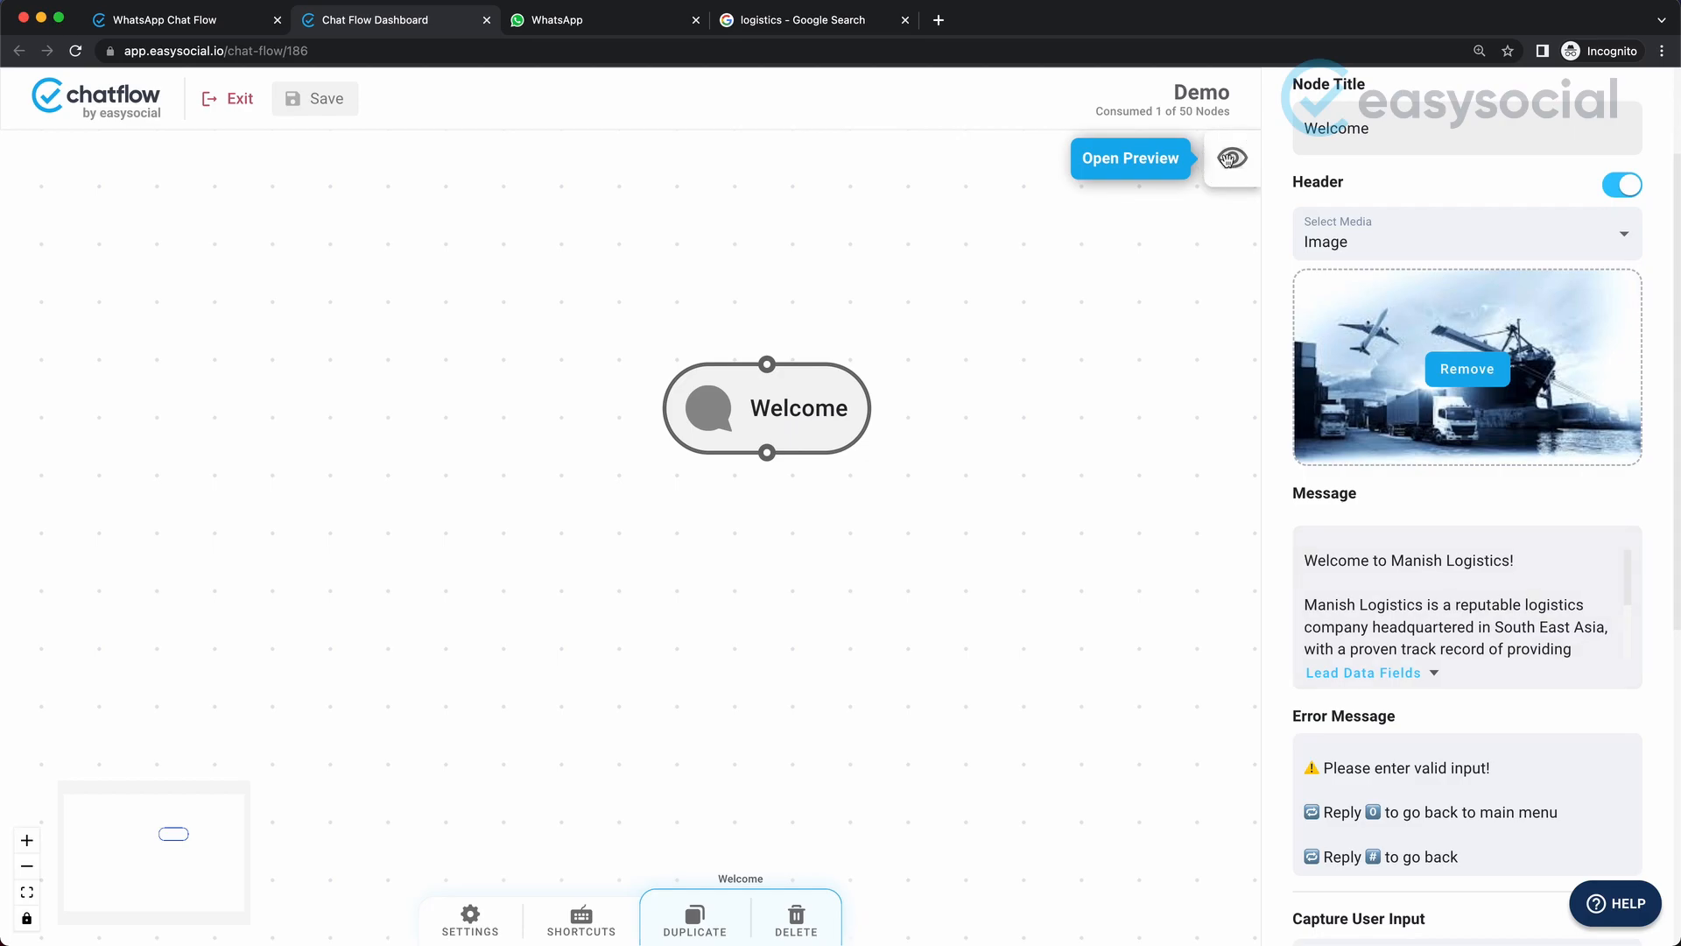
Open the message preview and make the welcome line bold and italic by wrapping it in * and _ markers.
{"action": "left_click", "coordinate": [1231, 162]}
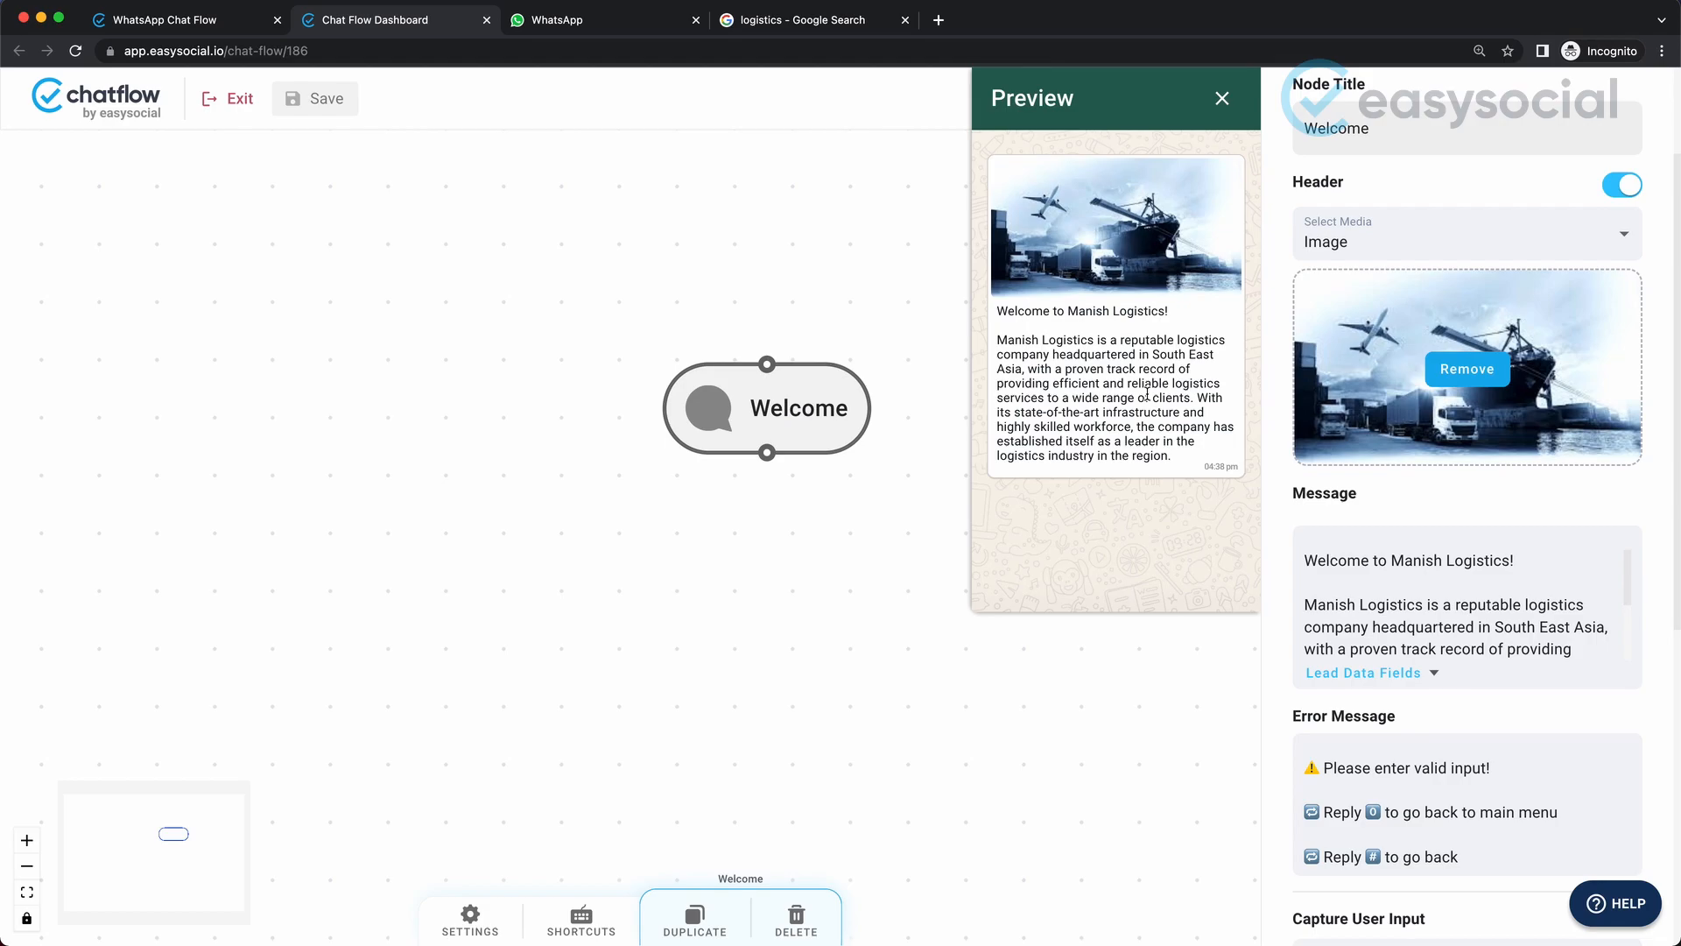
{"action": "left_click", "coordinate": [1503, 598]}
{"action": "left_click", "coordinate": [1307, 557]}
{"action": "type", "text": "*"}
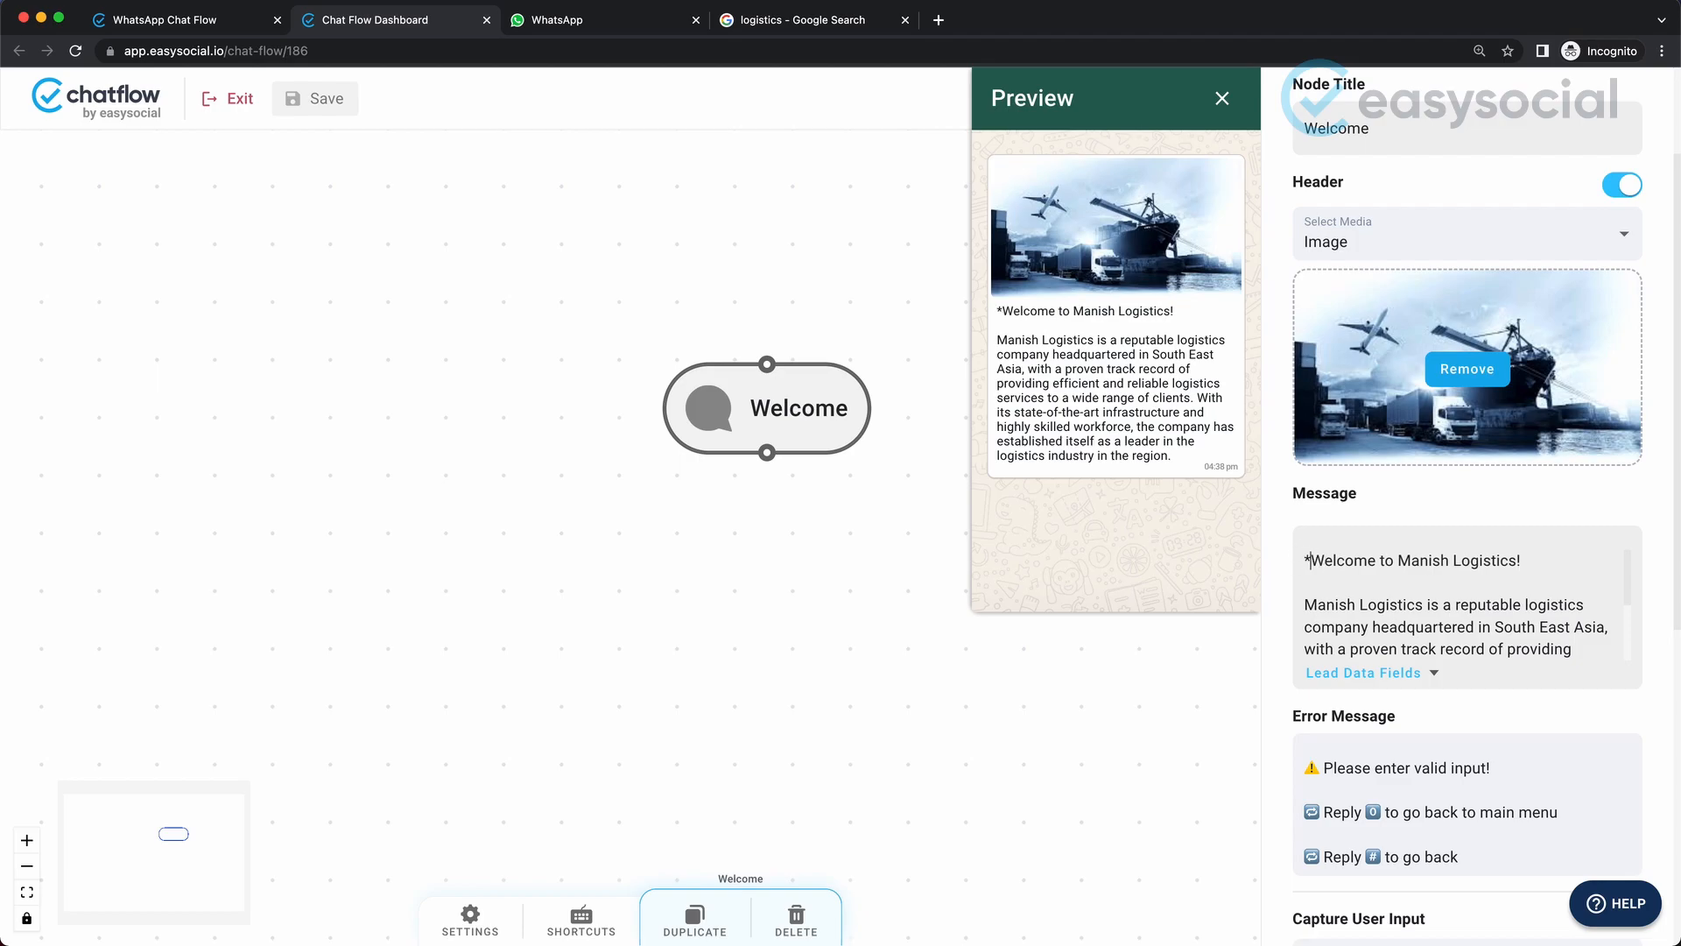
{"action": "left_click", "coordinate": [1527, 563]}
{"action": "type", "text": "*_"}
{"action": "left_click", "coordinate": [1303, 565]}
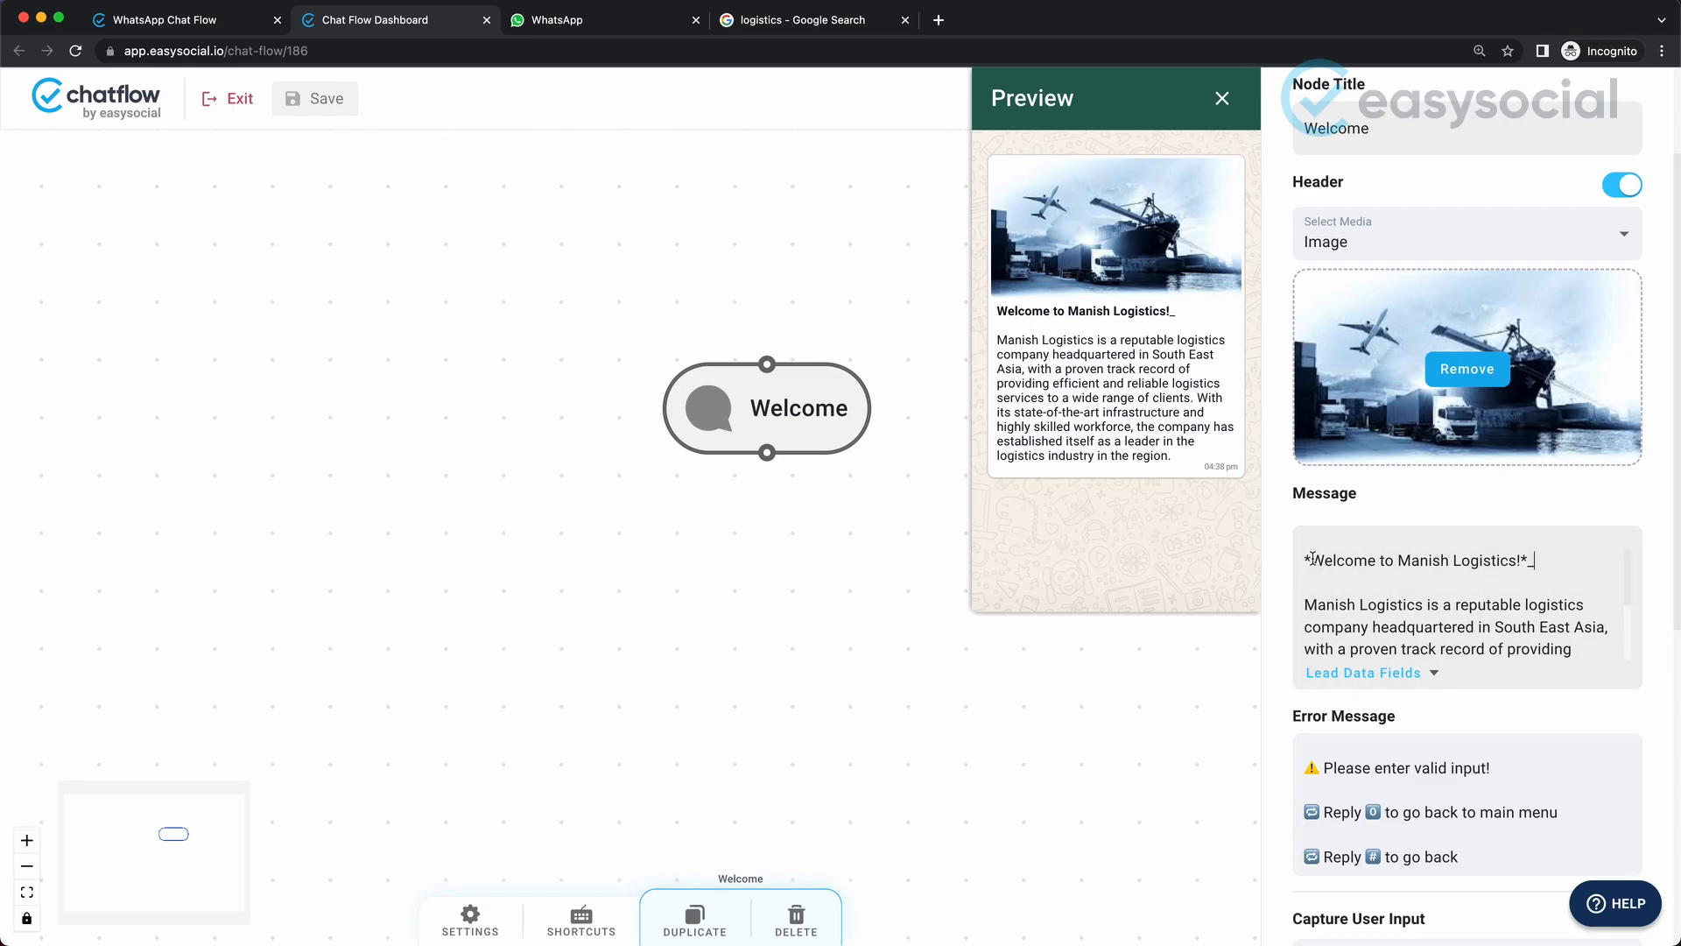
{"action": "type", "text": "_"}
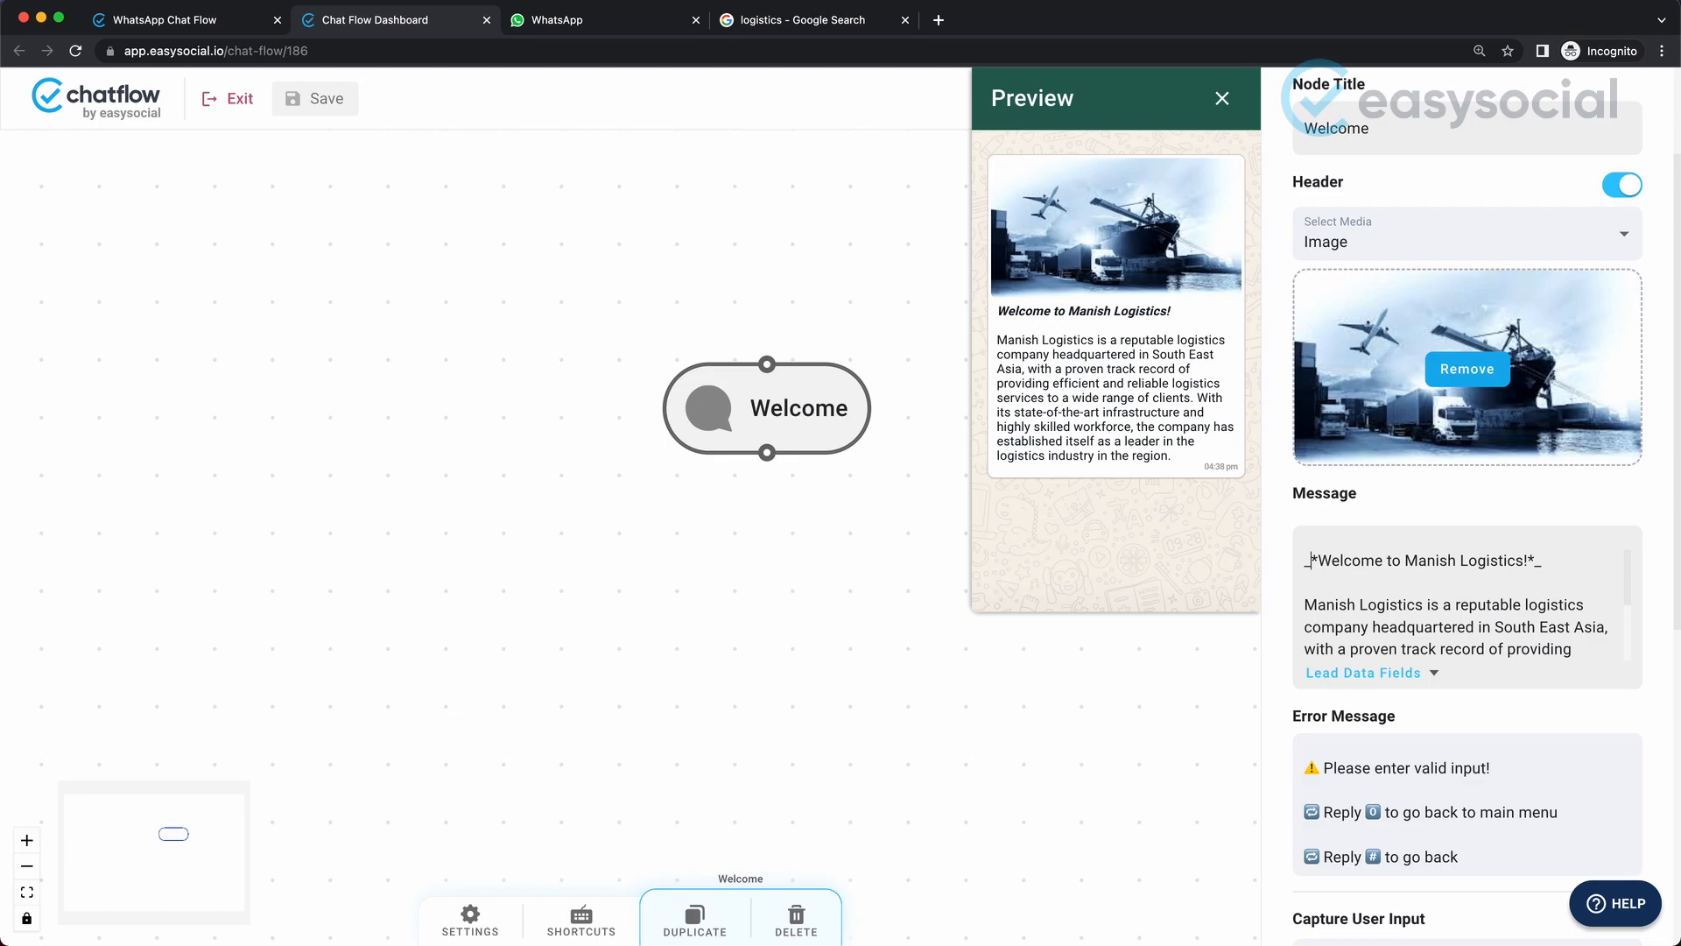
Insert an airplane emoji on its own line between the welcome line and the company description.
{"action": "right_click", "coordinate": [1316, 581]}
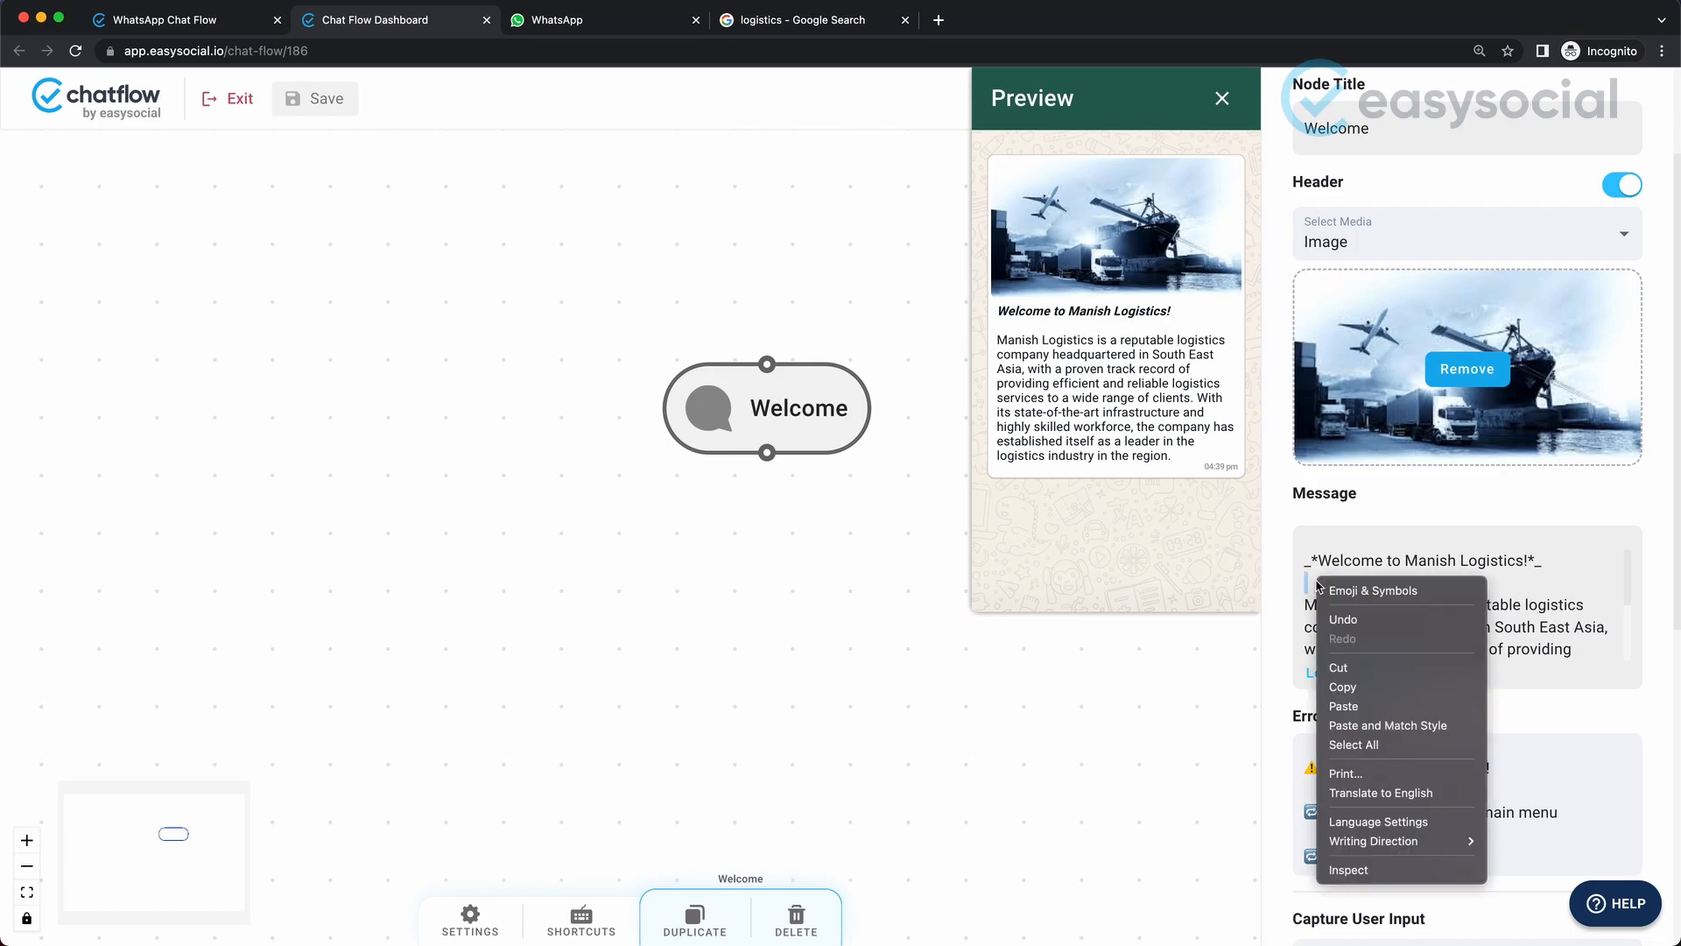
{"action": "left_click", "coordinate": [1339, 592]}
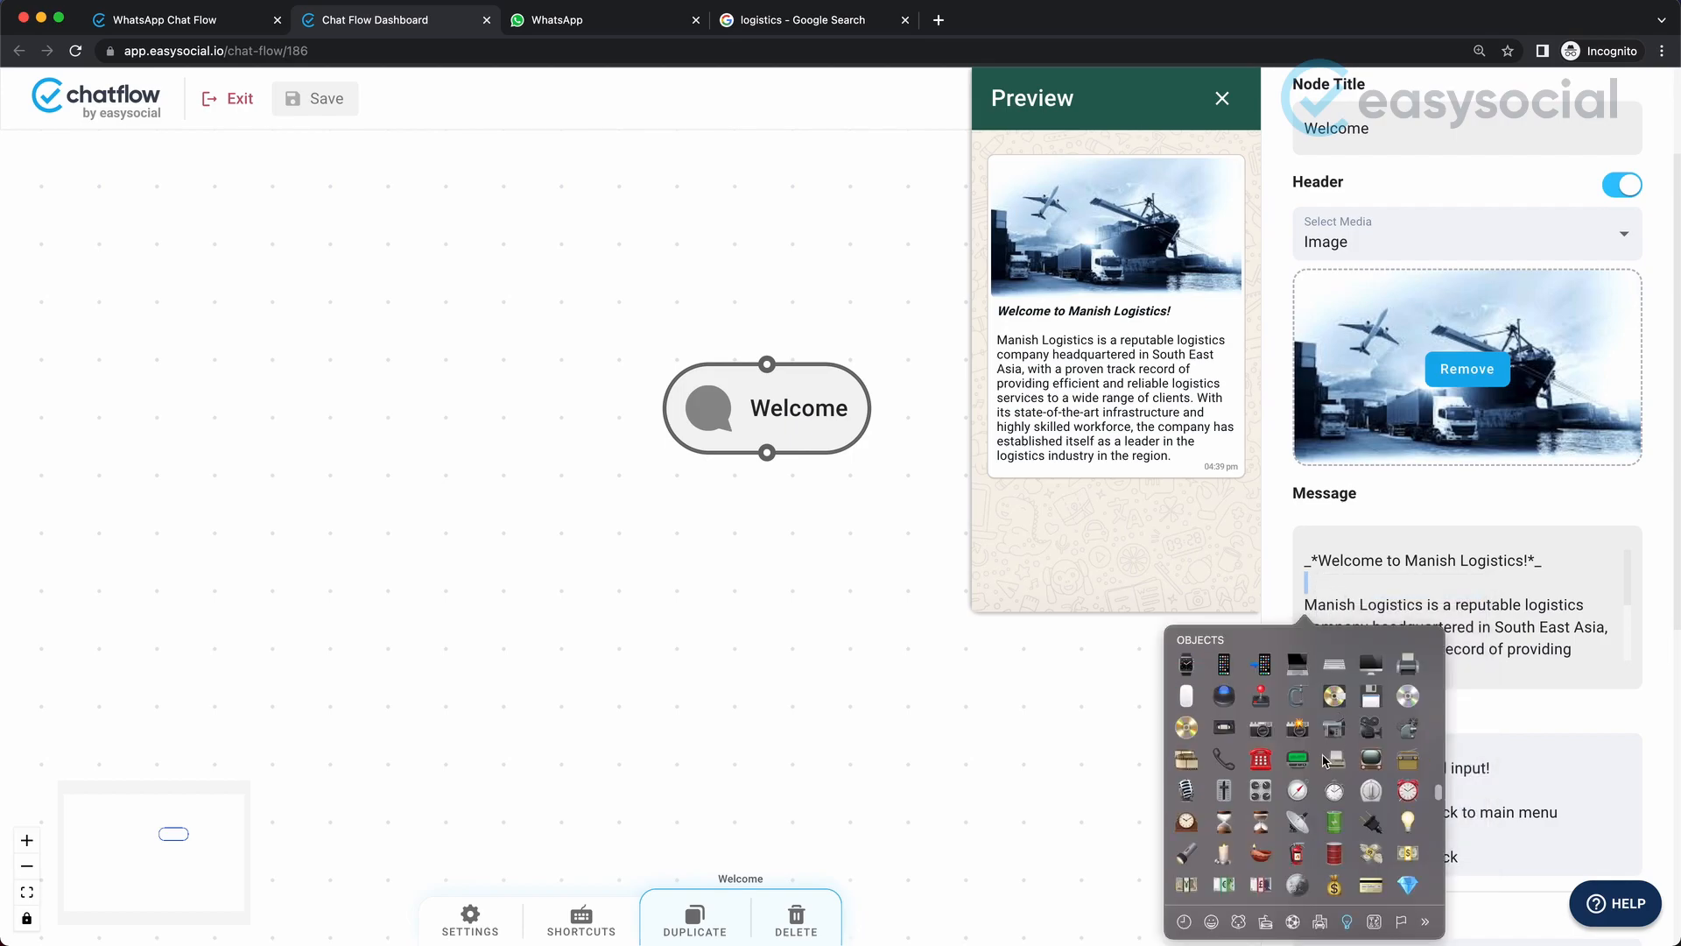
{"action": "scroll", "coordinate": [1337, 722], "scroll_direction": "down", "scroll_amount": 3}
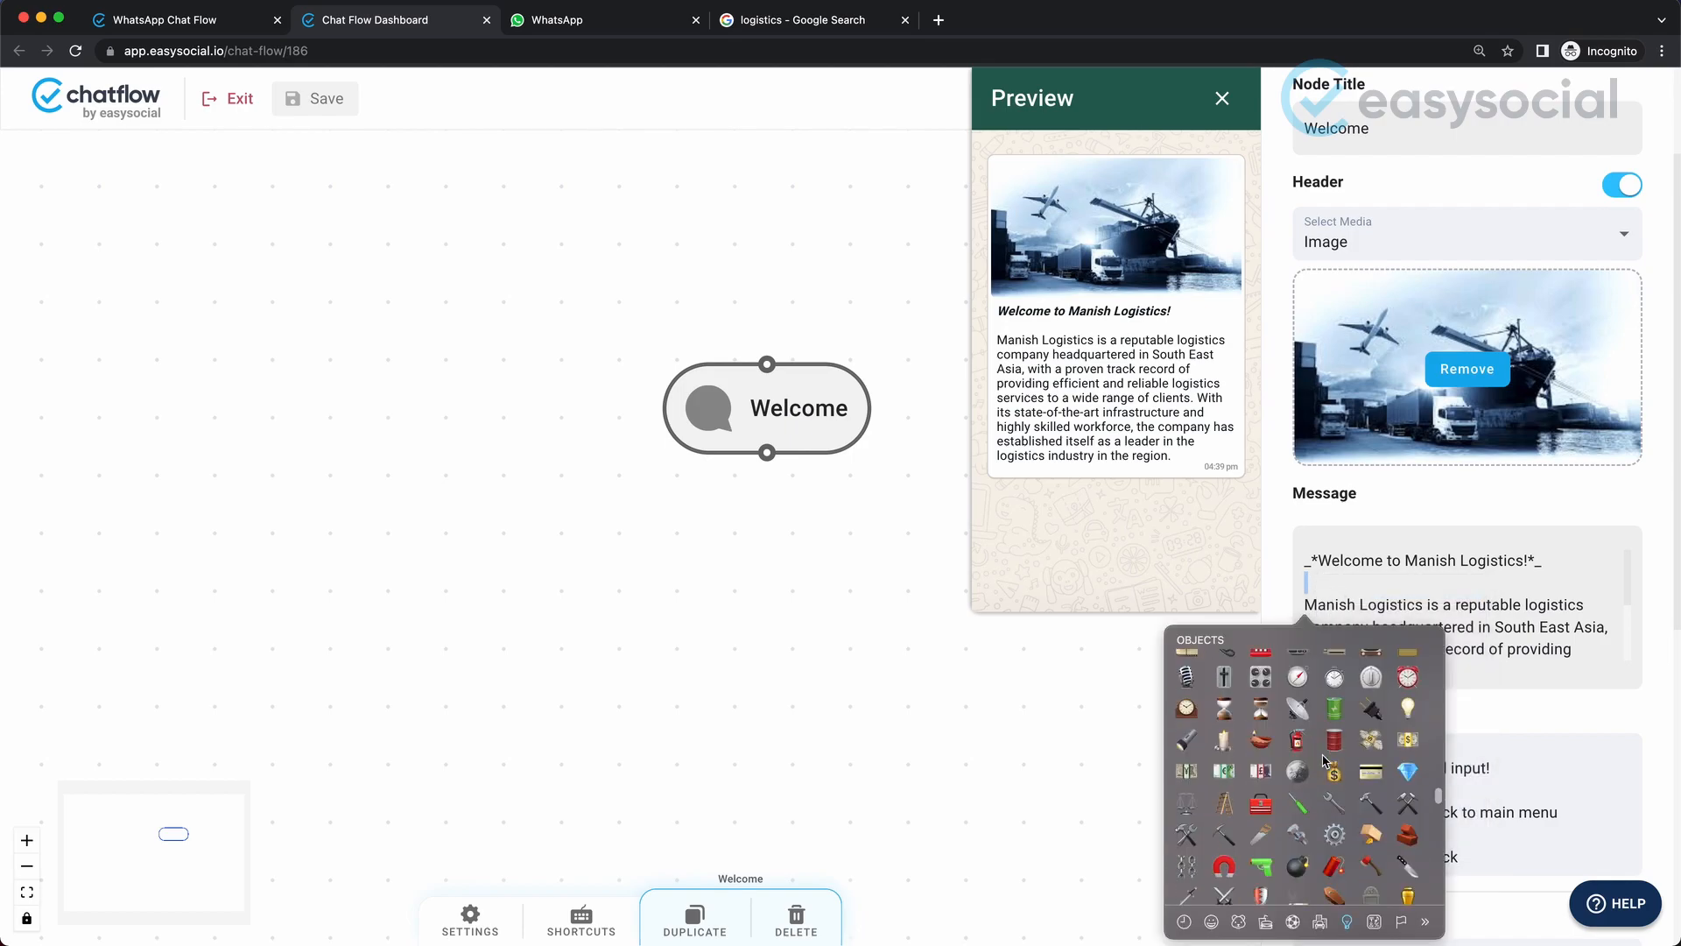
{"action": "left_click", "coordinate": [1321, 921]}
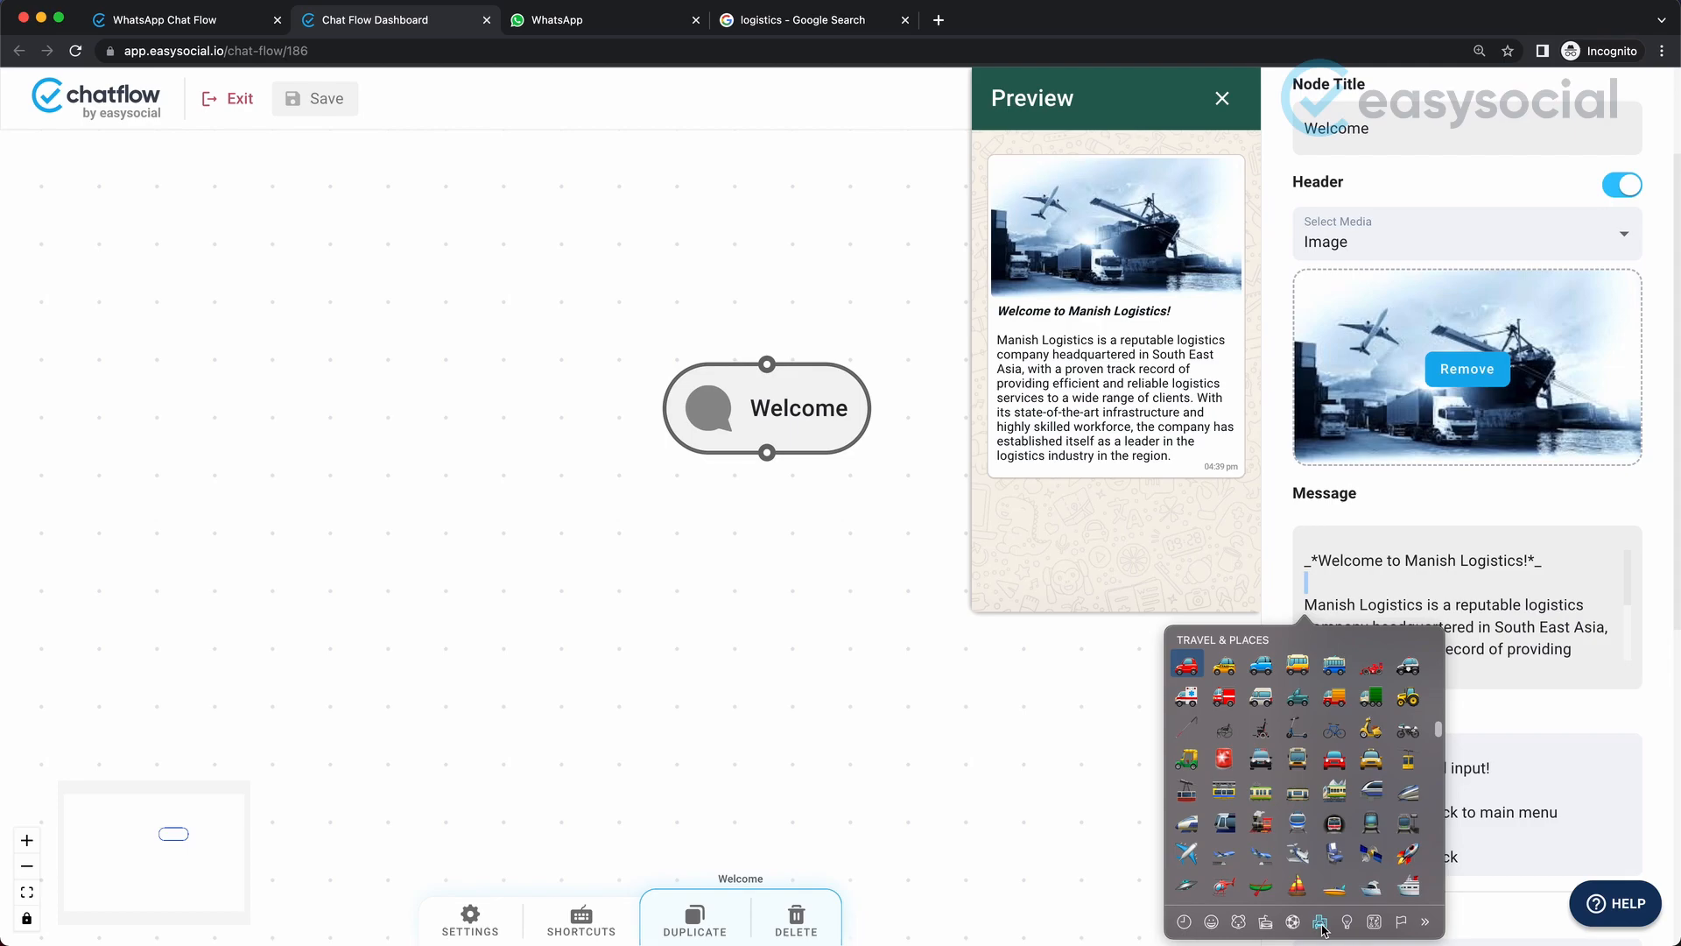
{"action": "left_click", "coordinate": [1188, 853]}
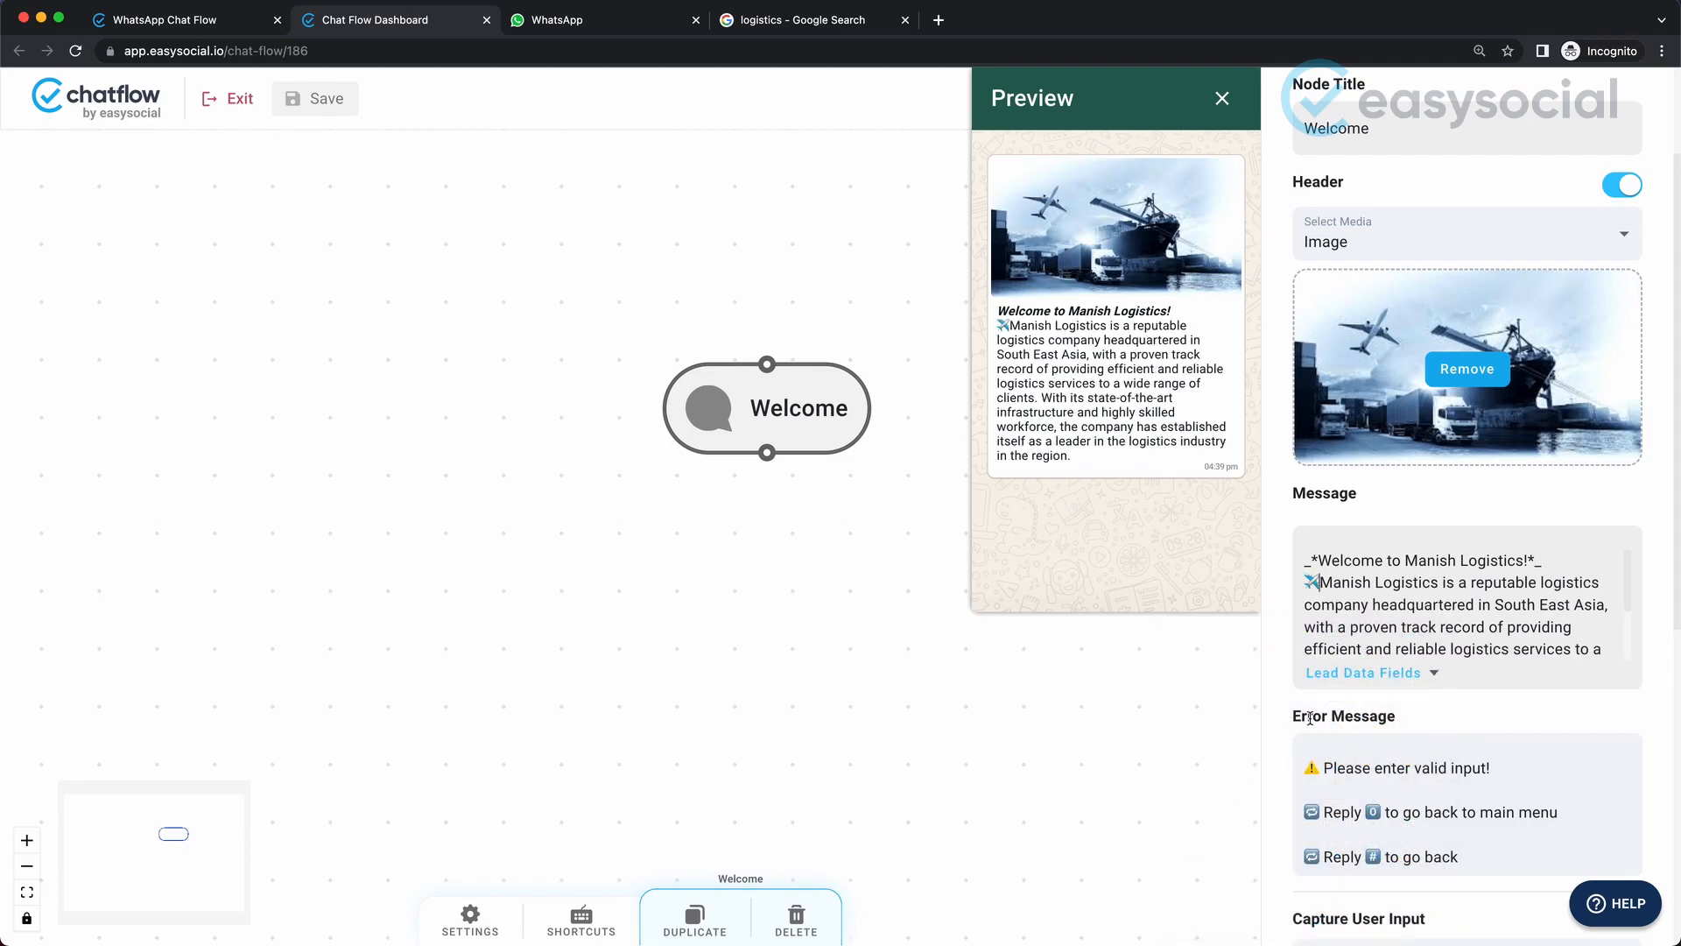
{"action": "key", "text": "Return"}
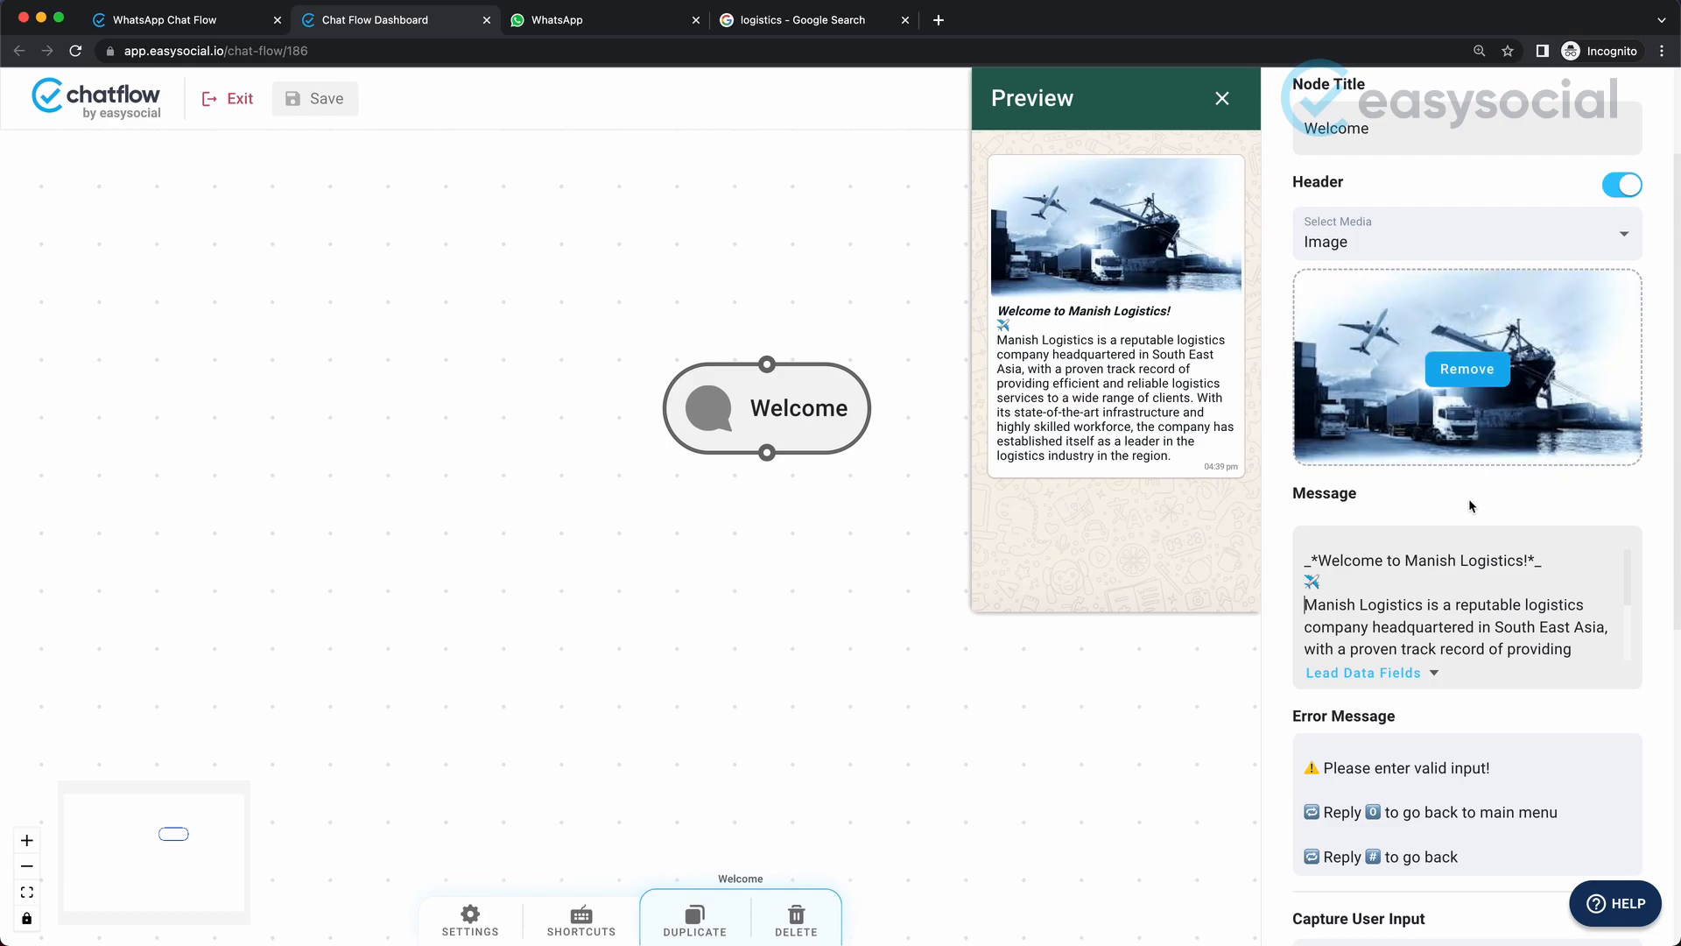
Append "Please enter you name to continue." after a blank line at the end of the primary message.
{"action": "scroll", "coordinate": [1464, 540], "scroll_direction": "down", "scroll_amount": 4}
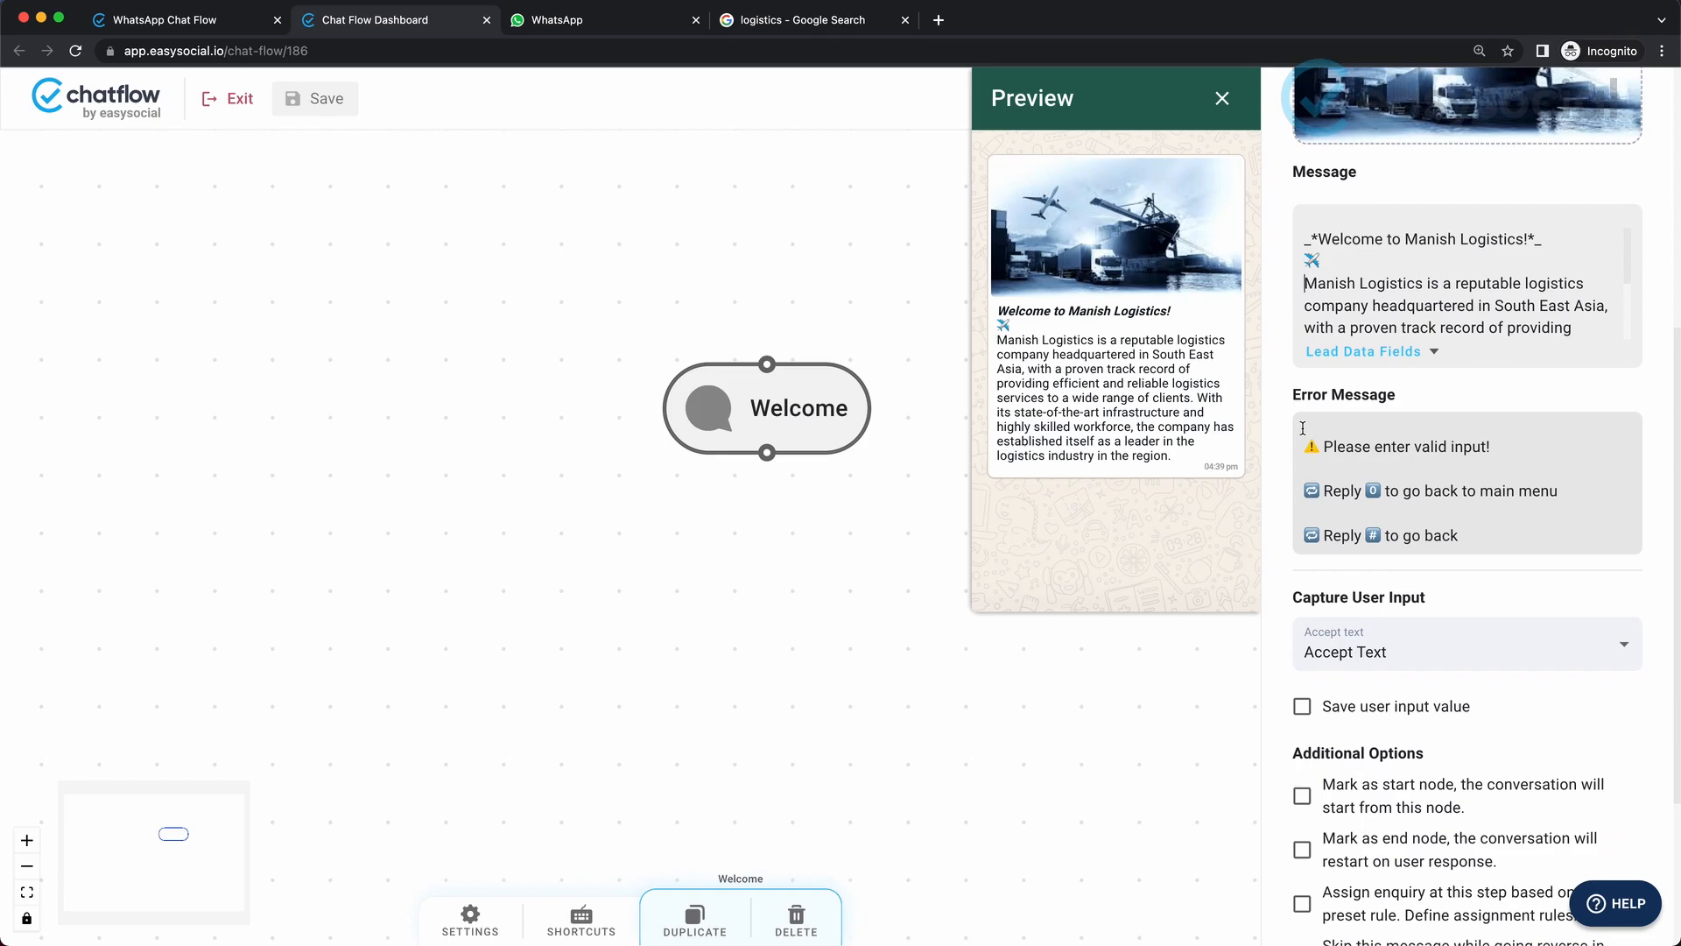
{"action": "left_click", "coordinate": [1372, 466]}
{"action": "scroll", "coordinate": [1441, 514], "scroll_direction": "down", "scroll_amount": 1}
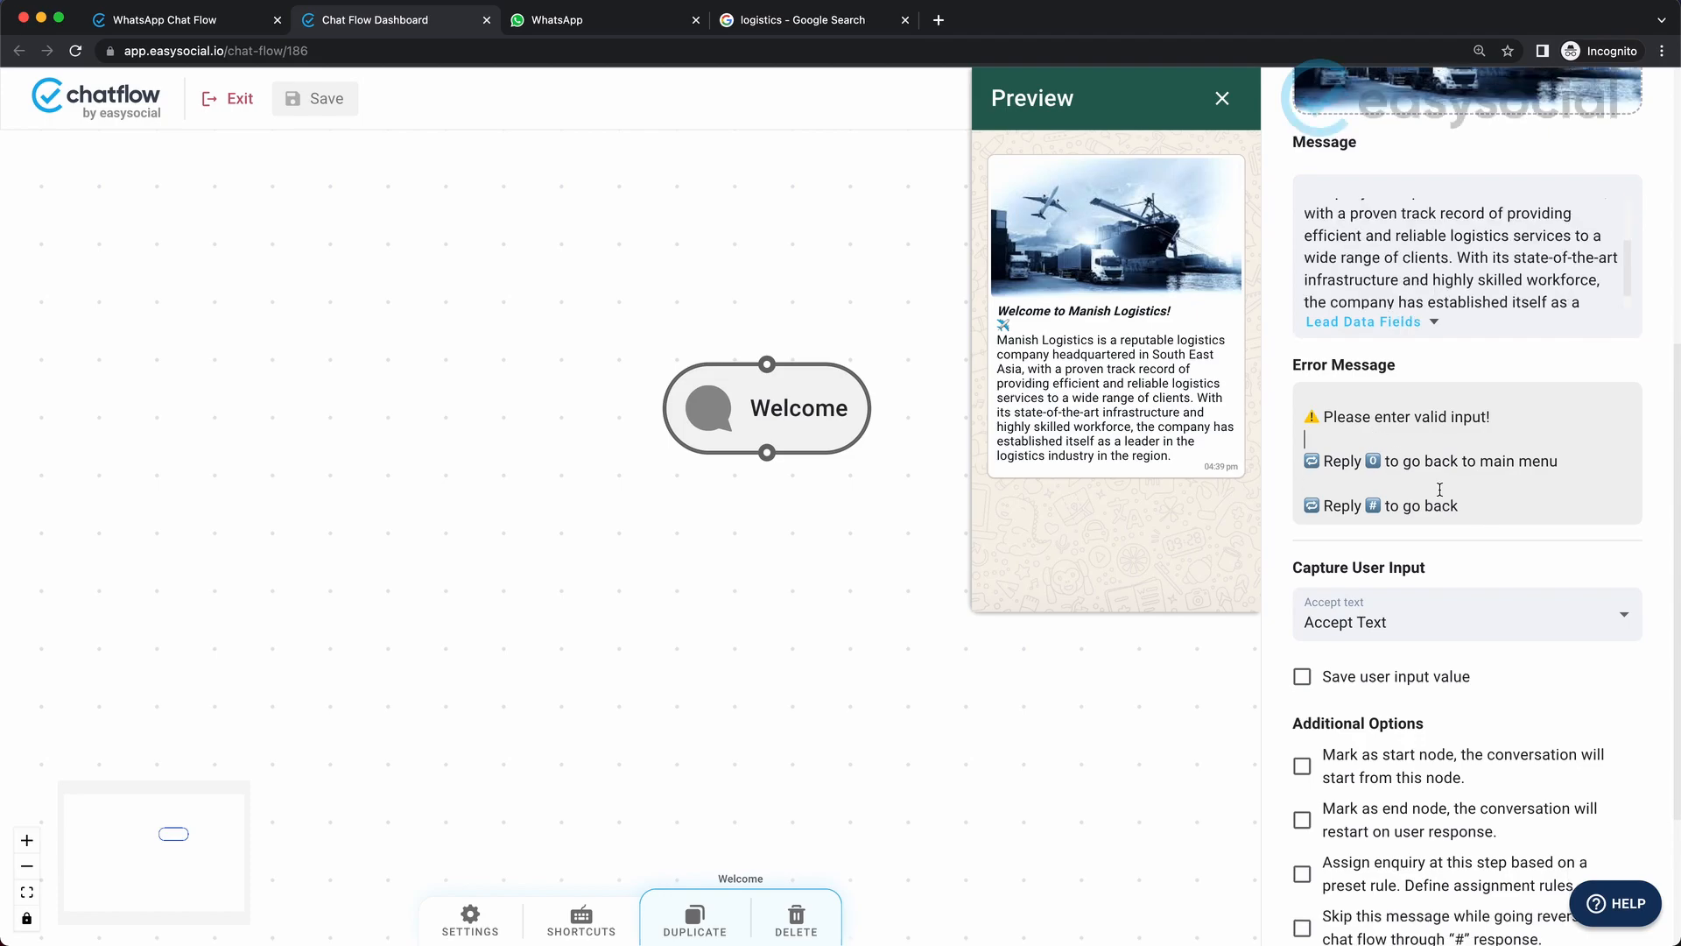
{"action": "left_click", "coordinate": [1575, 280]}
{"action": "key", "text": "Down"}
{"action": "key", "text": "Down"}
{"action": "key", "text": "Down"}
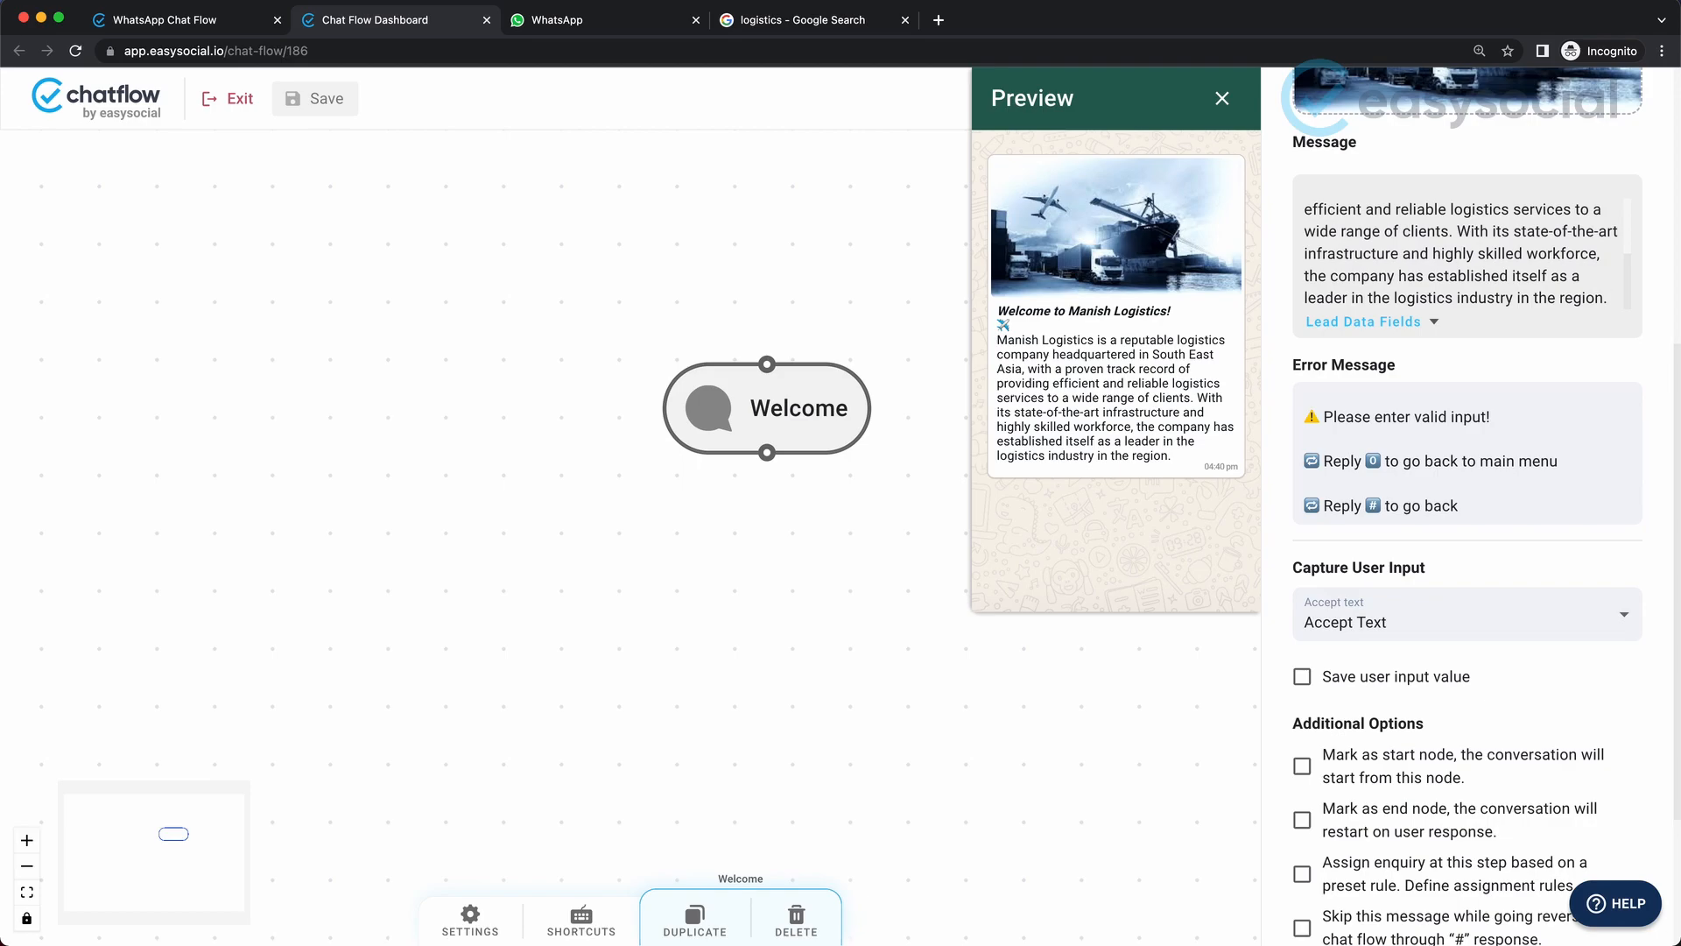
{"action": "key", "text": "Return"}
{"action": "key", "text": "Return"}
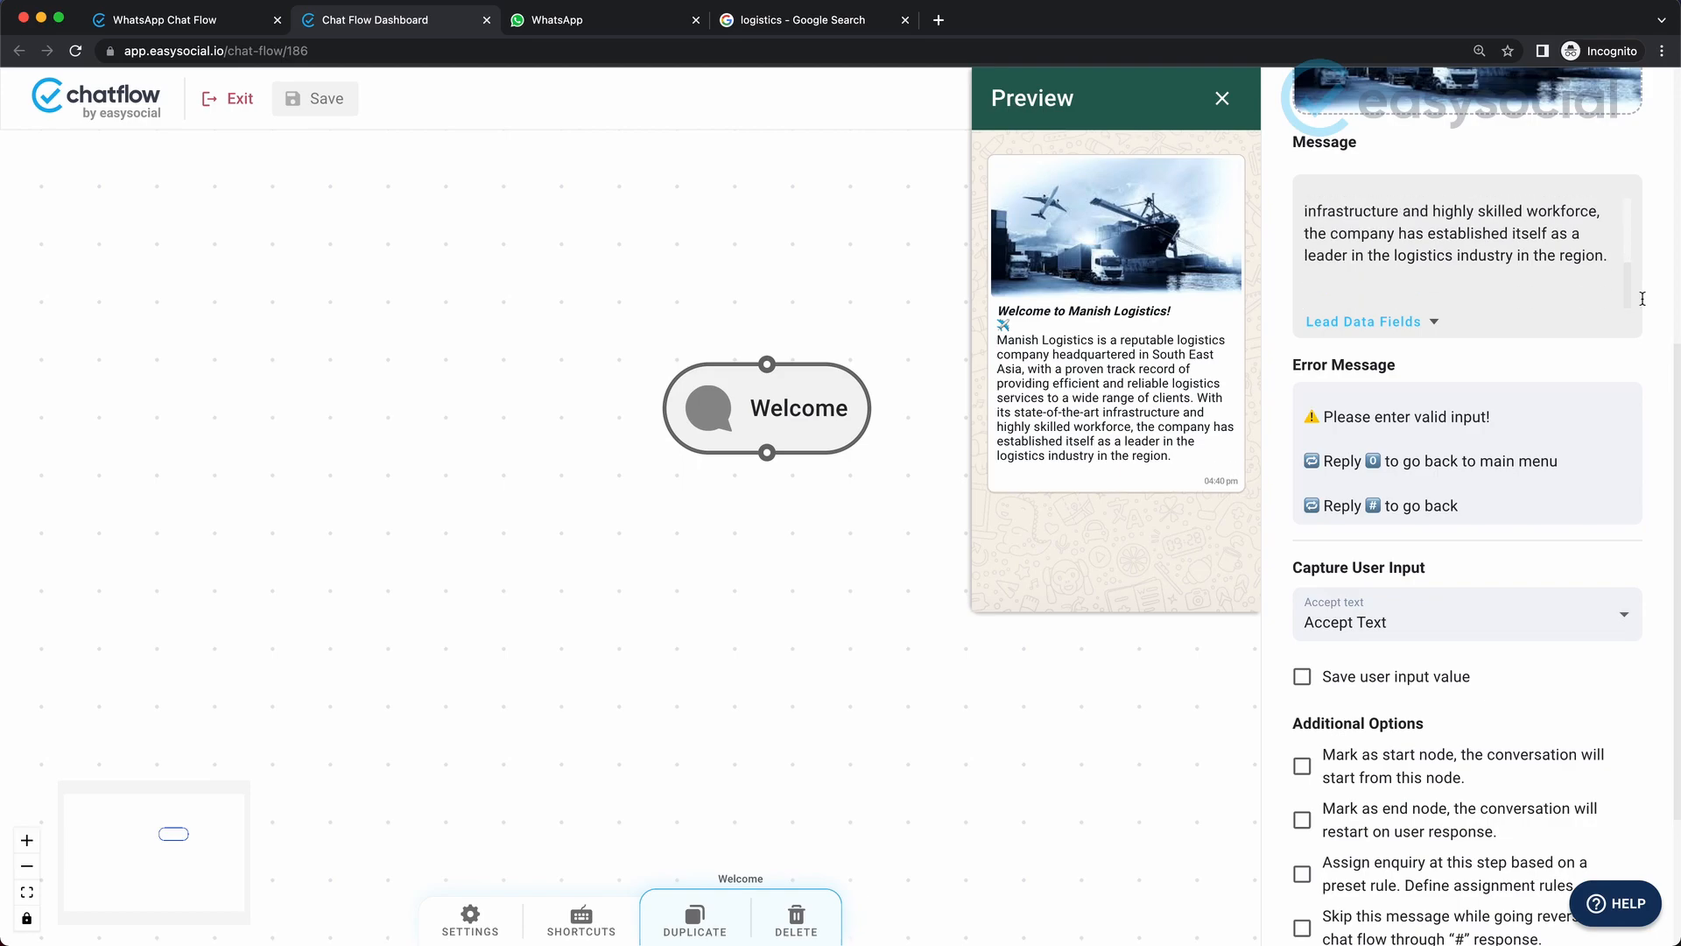
{"action": "type", "text": "Pl"}
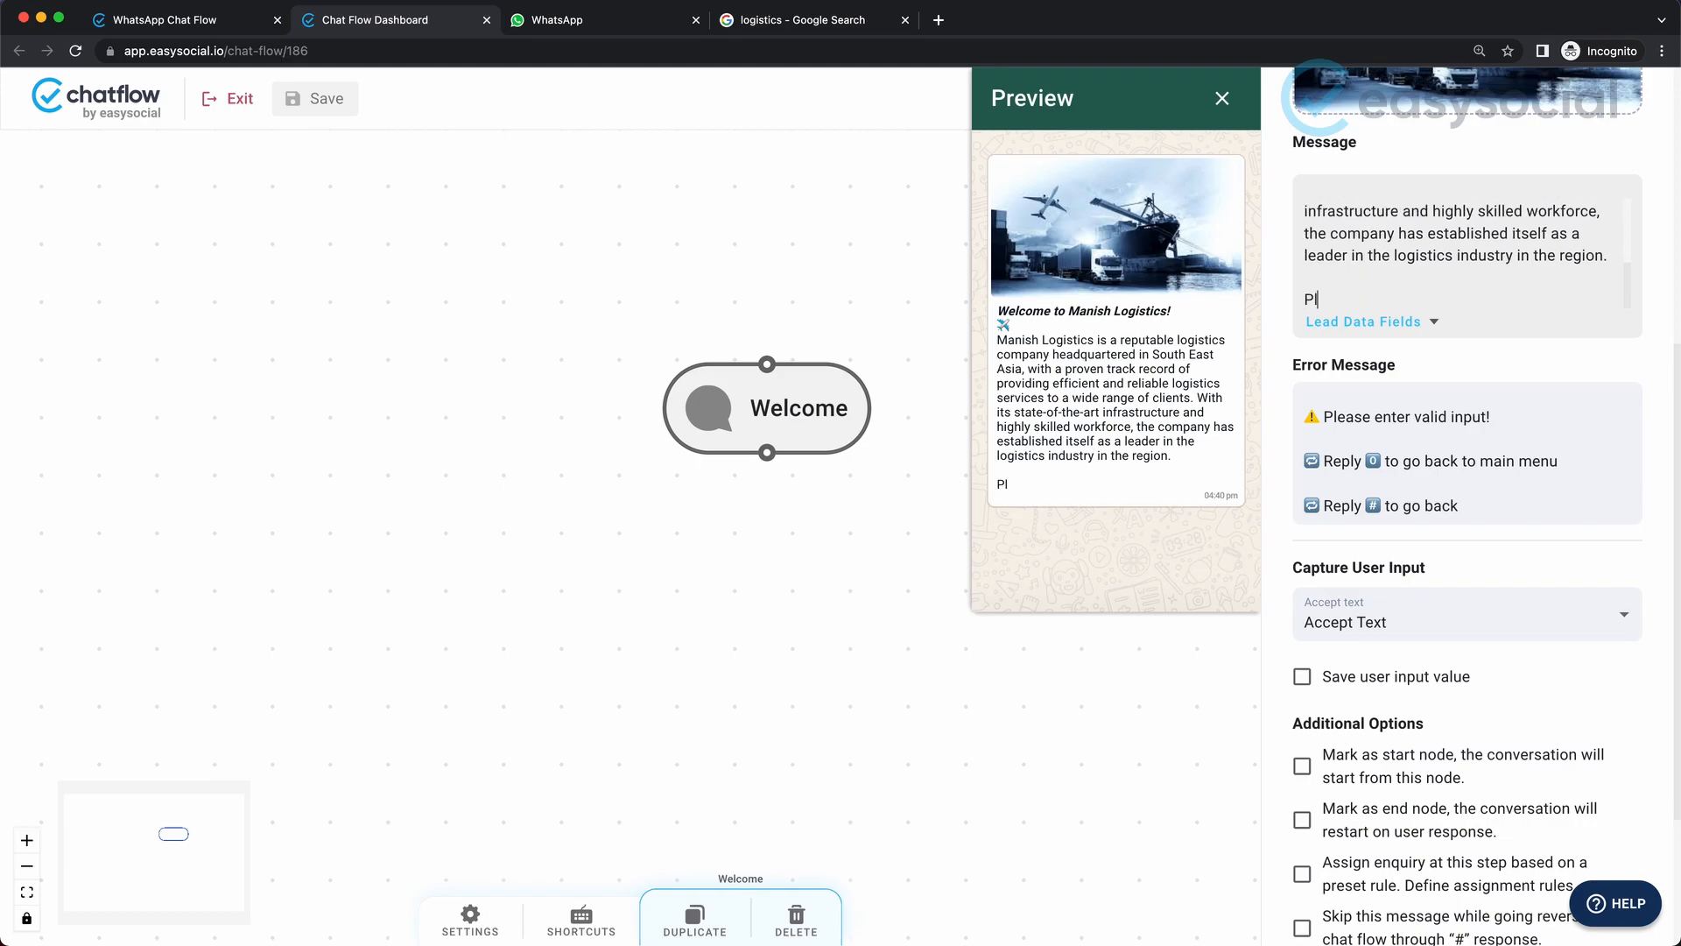
{"action": "type", "text": "ease enter you name to "}
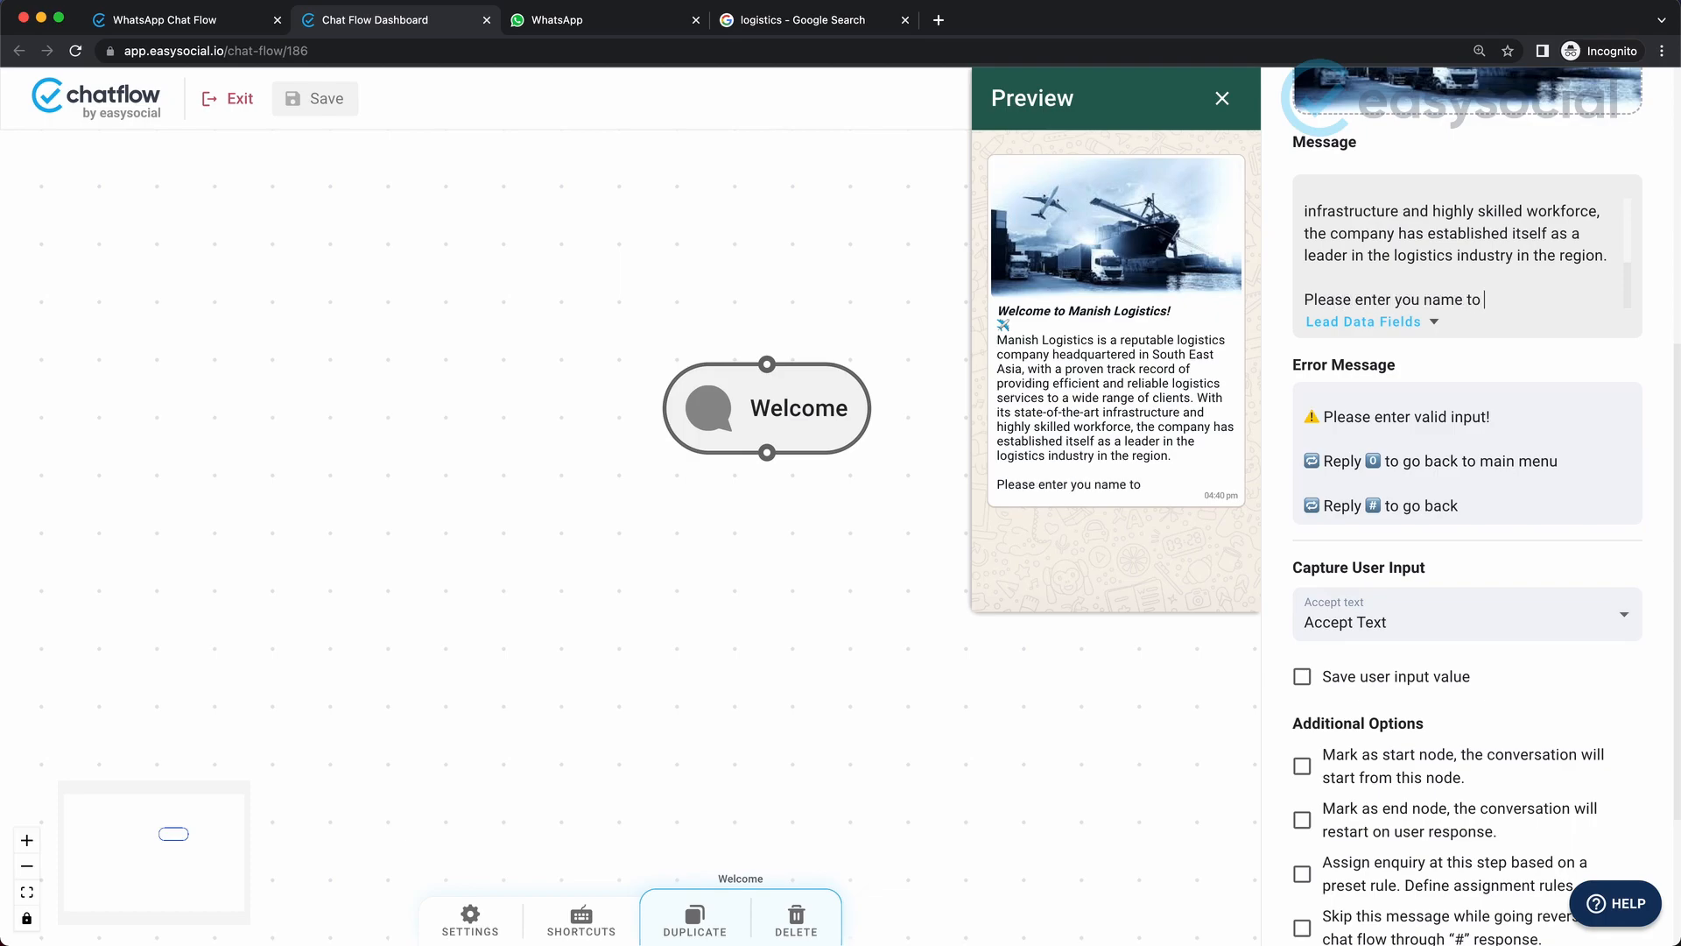
{"action": "type", "text": "continue."}
Make the word "name" in the message's closing line bold by wrapping it in asterisks.
{"action": "left_click", "coordinate": [1425, 299]}
{"action": "type", "text": "*name"}
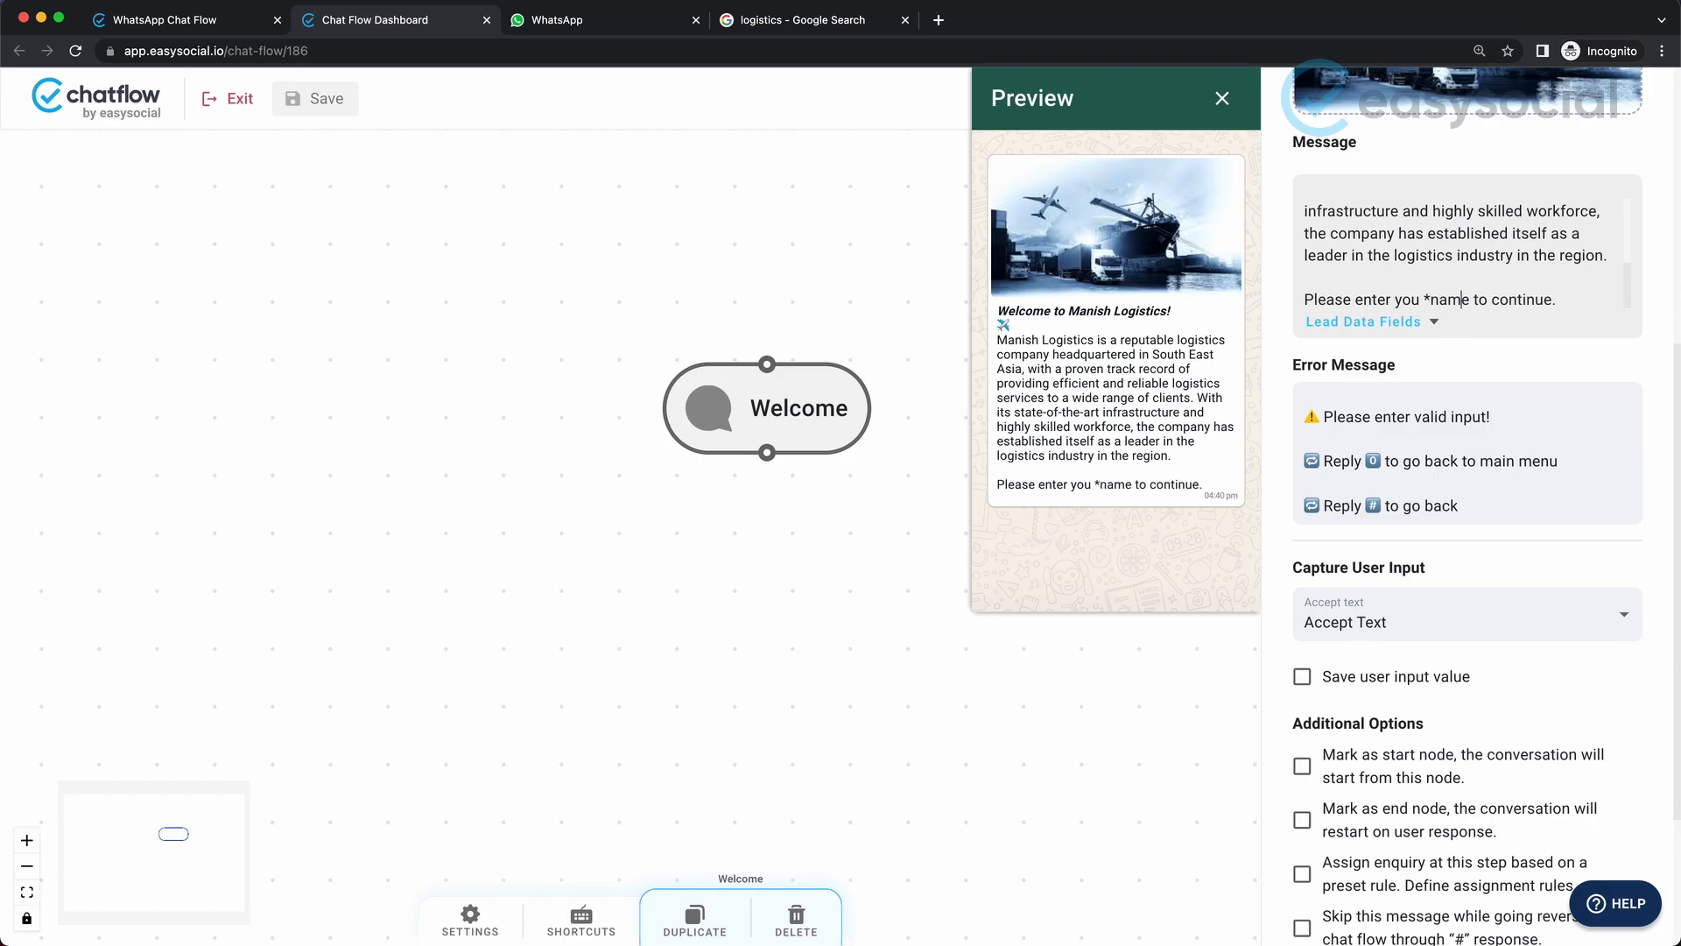
{"action": "type", "text": "*"}
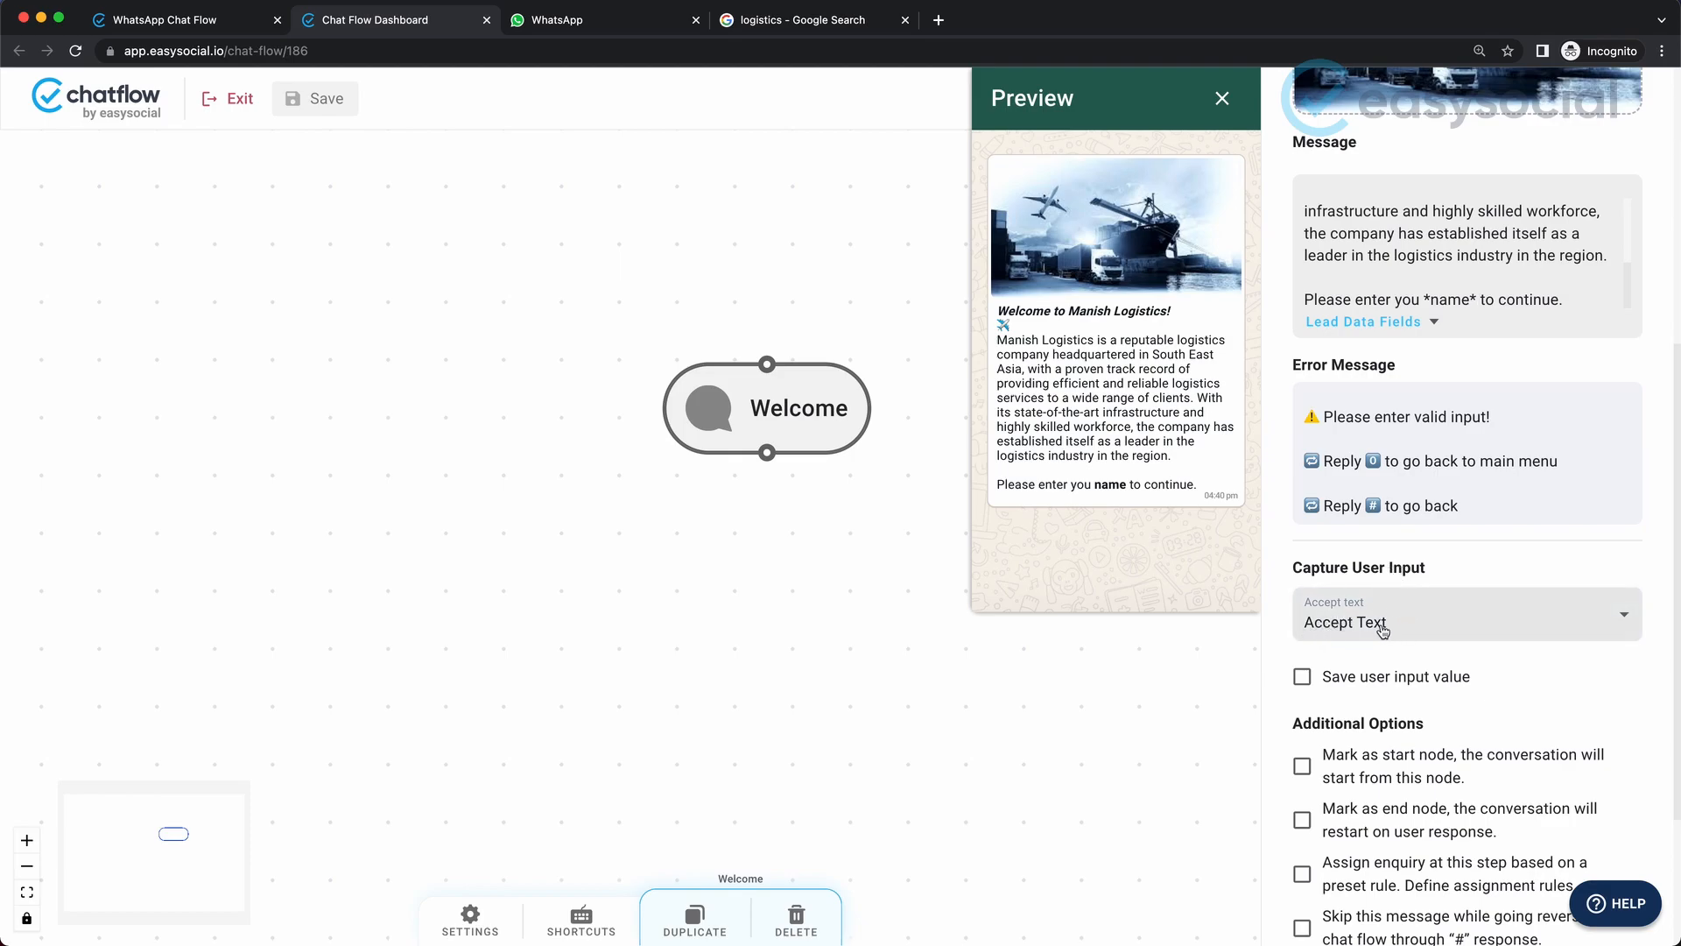
Enable saving the user input value and create a new text lead data field named Customer_Name to store it.
{"action": "left_click", "coordinate": [1305, 683]}
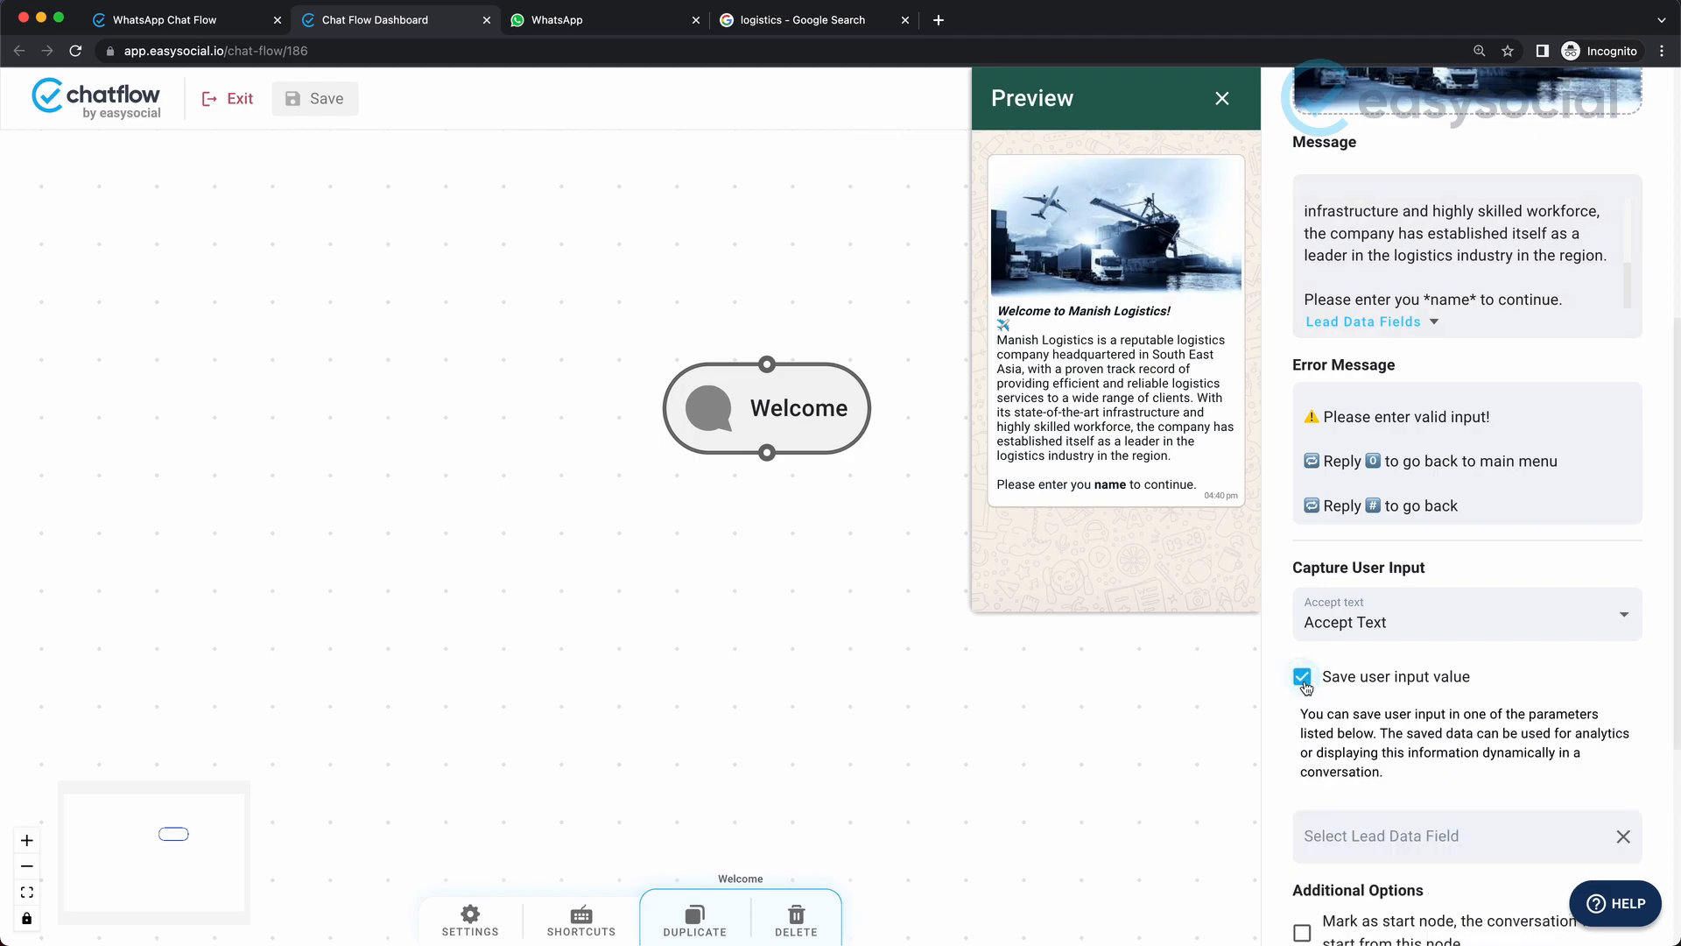
{"action": "scroll", "coordinate": [1375, 696], "scroll_direction": "down", "scroll_amount": 3}
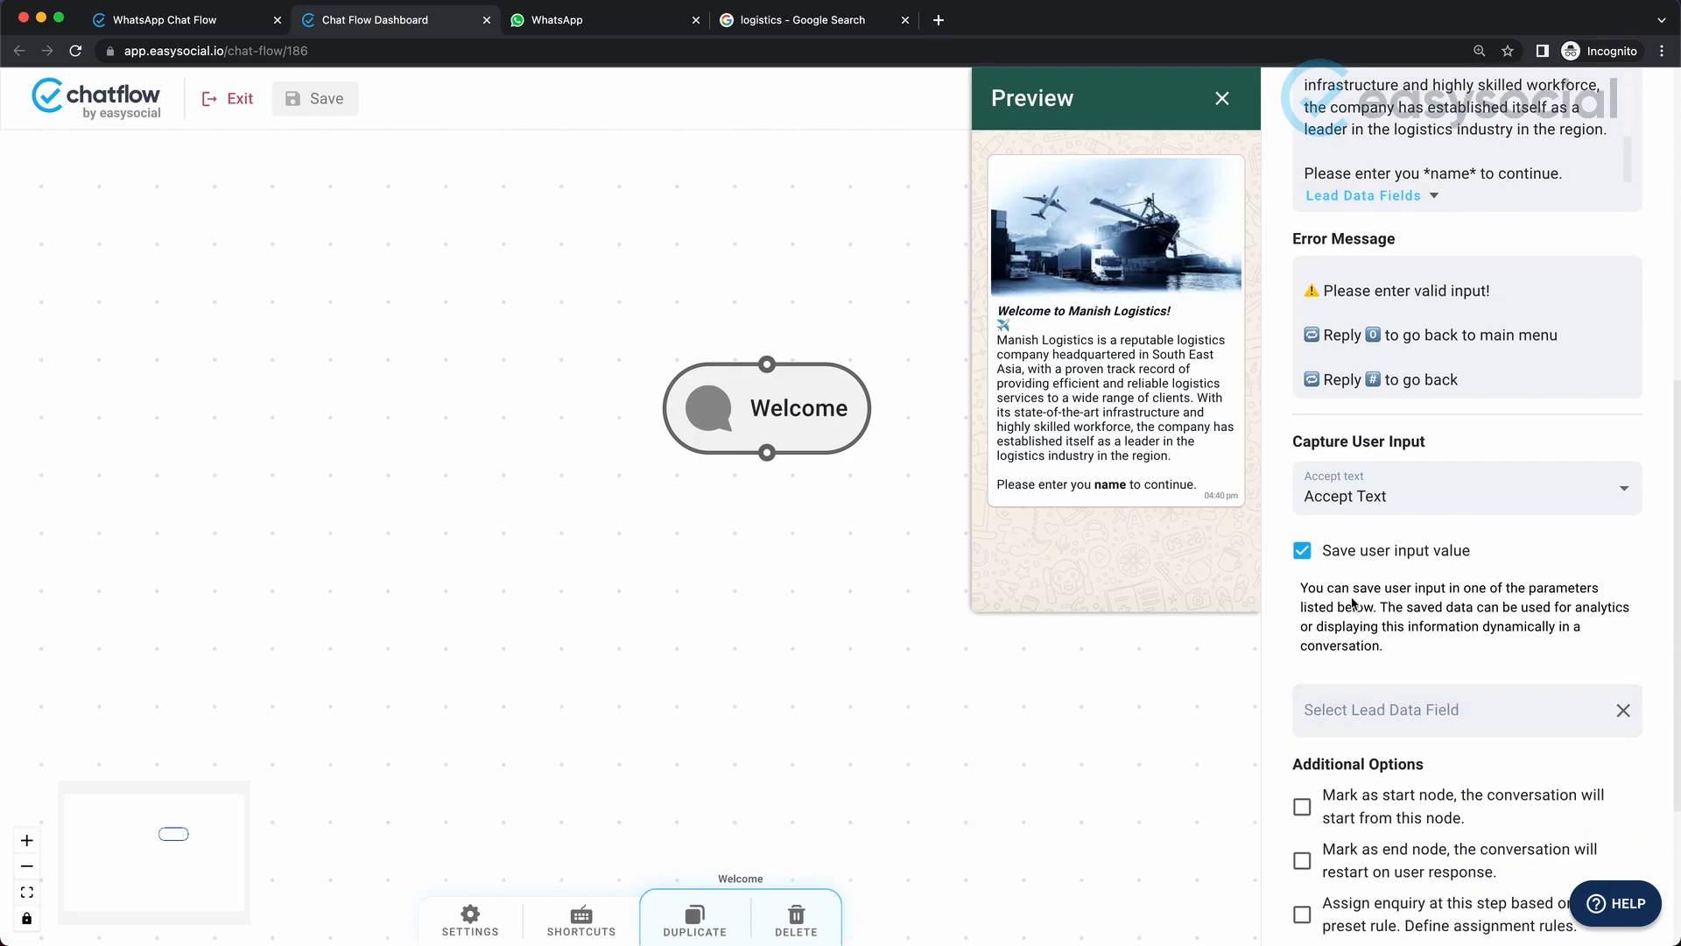
{"action": "scroll", "coordinate": [1349, 674], "scroll_direction": "down", "scroll_amount": 1}
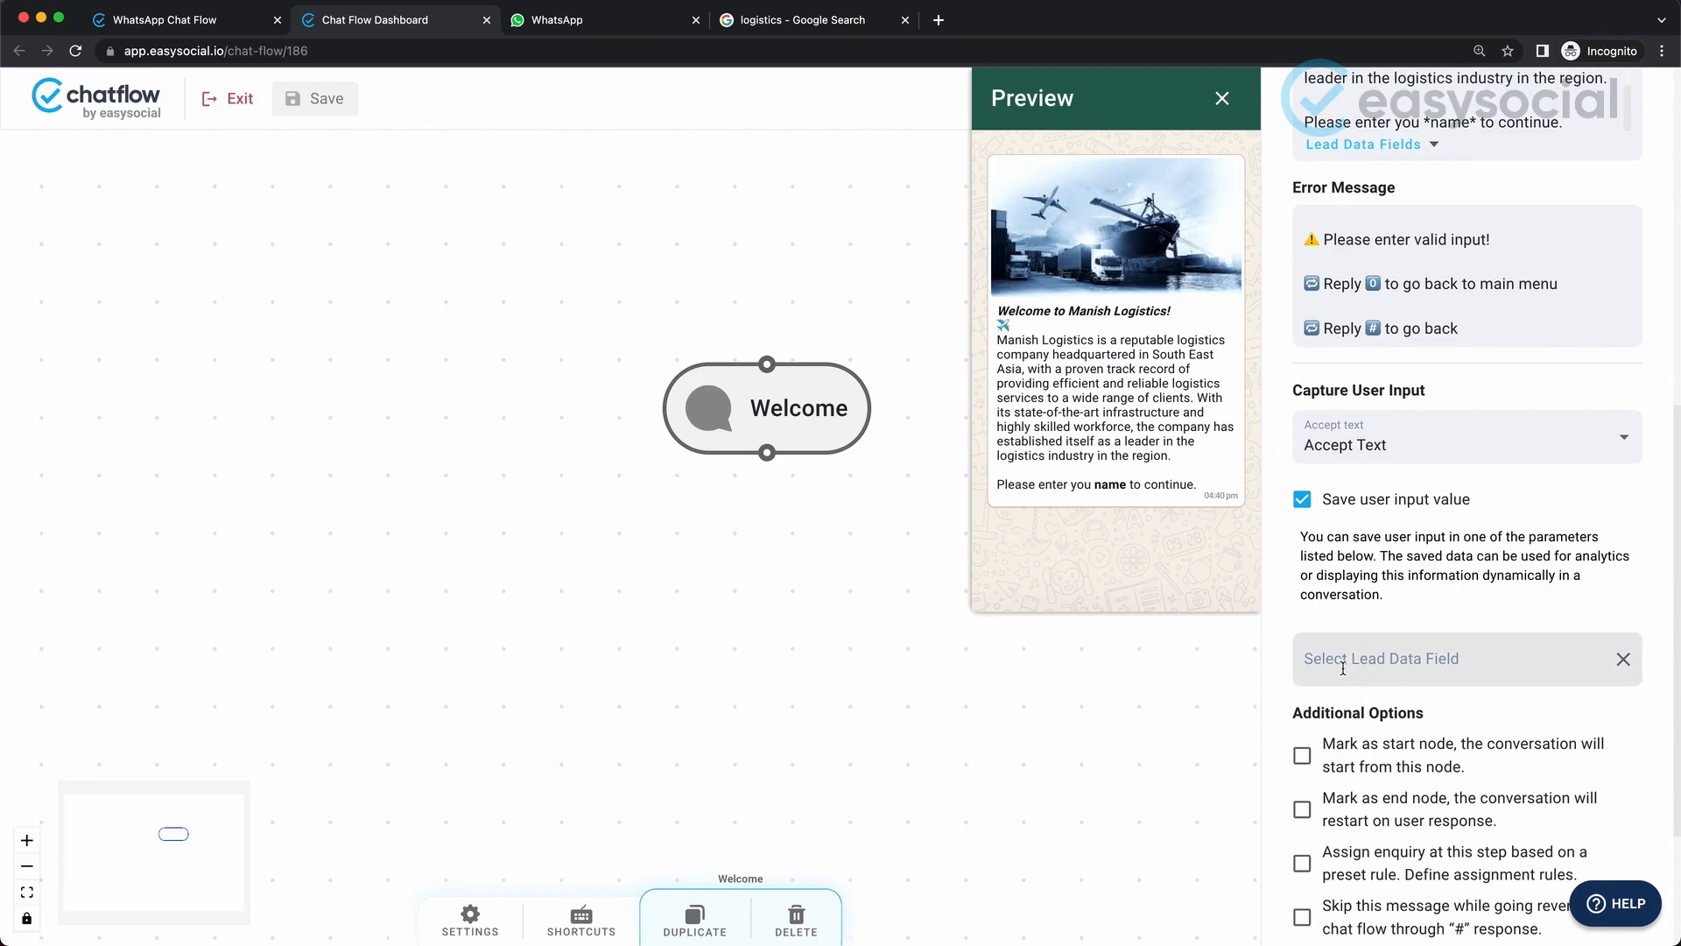
{"action": "scroll", "coordinate": [1347, 669], "scroll_direction": "up", "scroll_amount": 1}
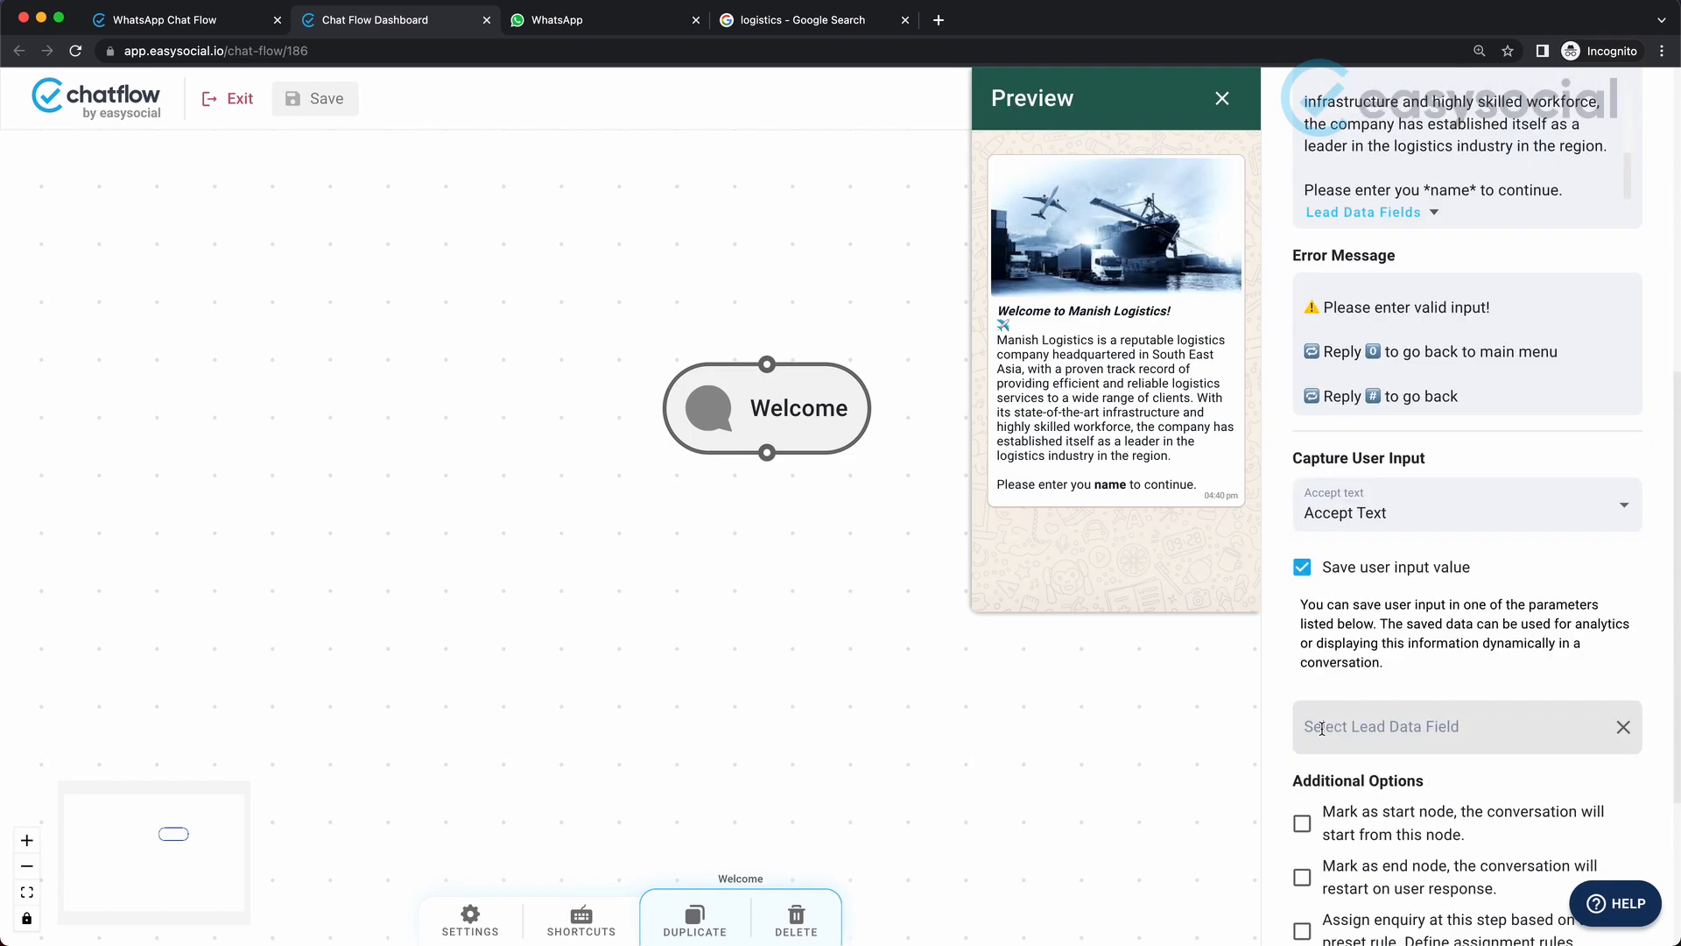
{"action": "left_click", "coordinate": [1322, 729]}
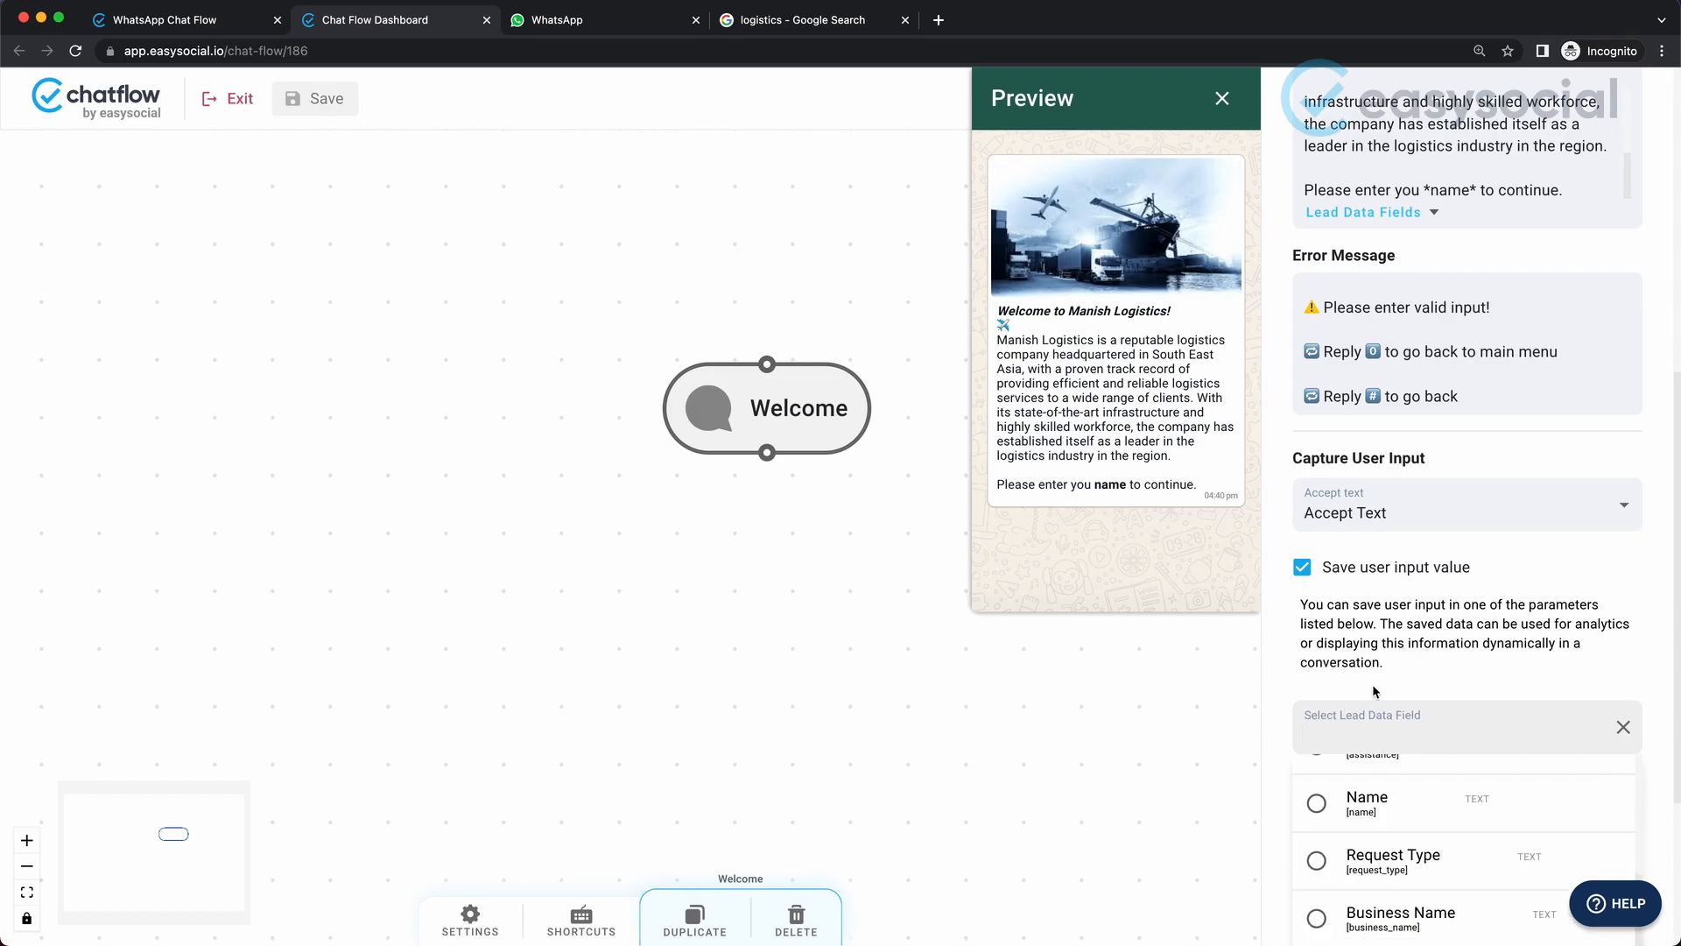
{"action": "scroll", "coordinate": [1483, 634], "scroll_direction": "down", "scroll_amount": 1}
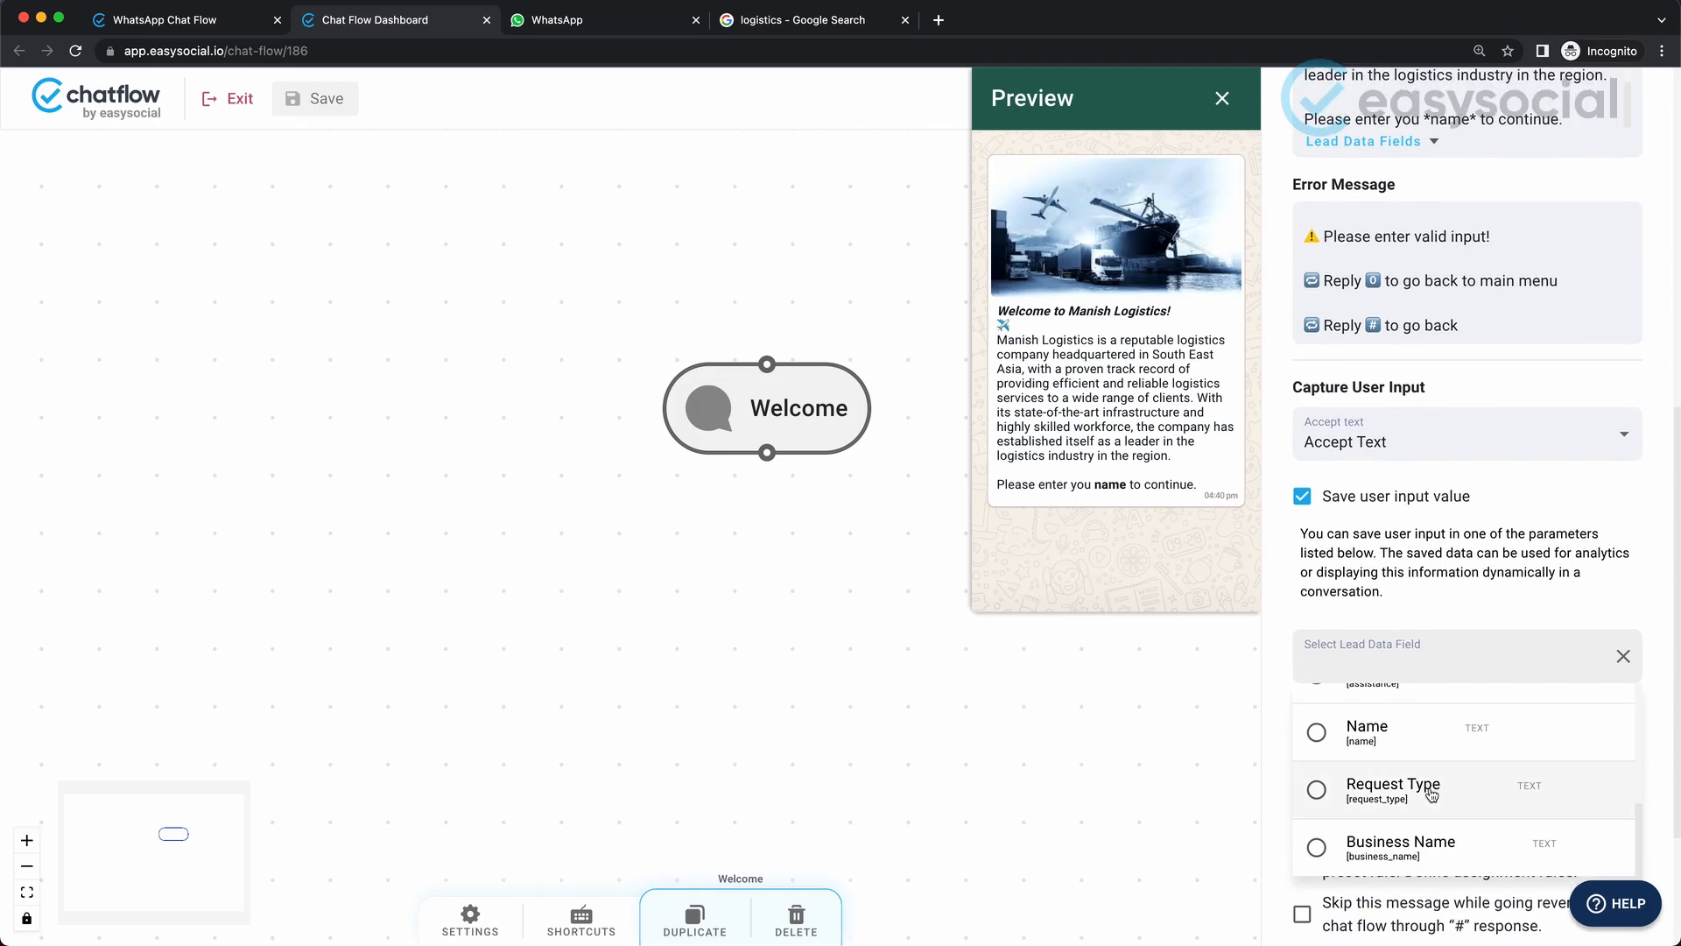
{"action": "scroll", "coordinate": [1432, 793], "scroll_direction": "down", "scroll_amount": 1}
{"action": "scroll", "coordinate": [1433, 794], "scroll_direction": "down", "scroll_amount": 1}
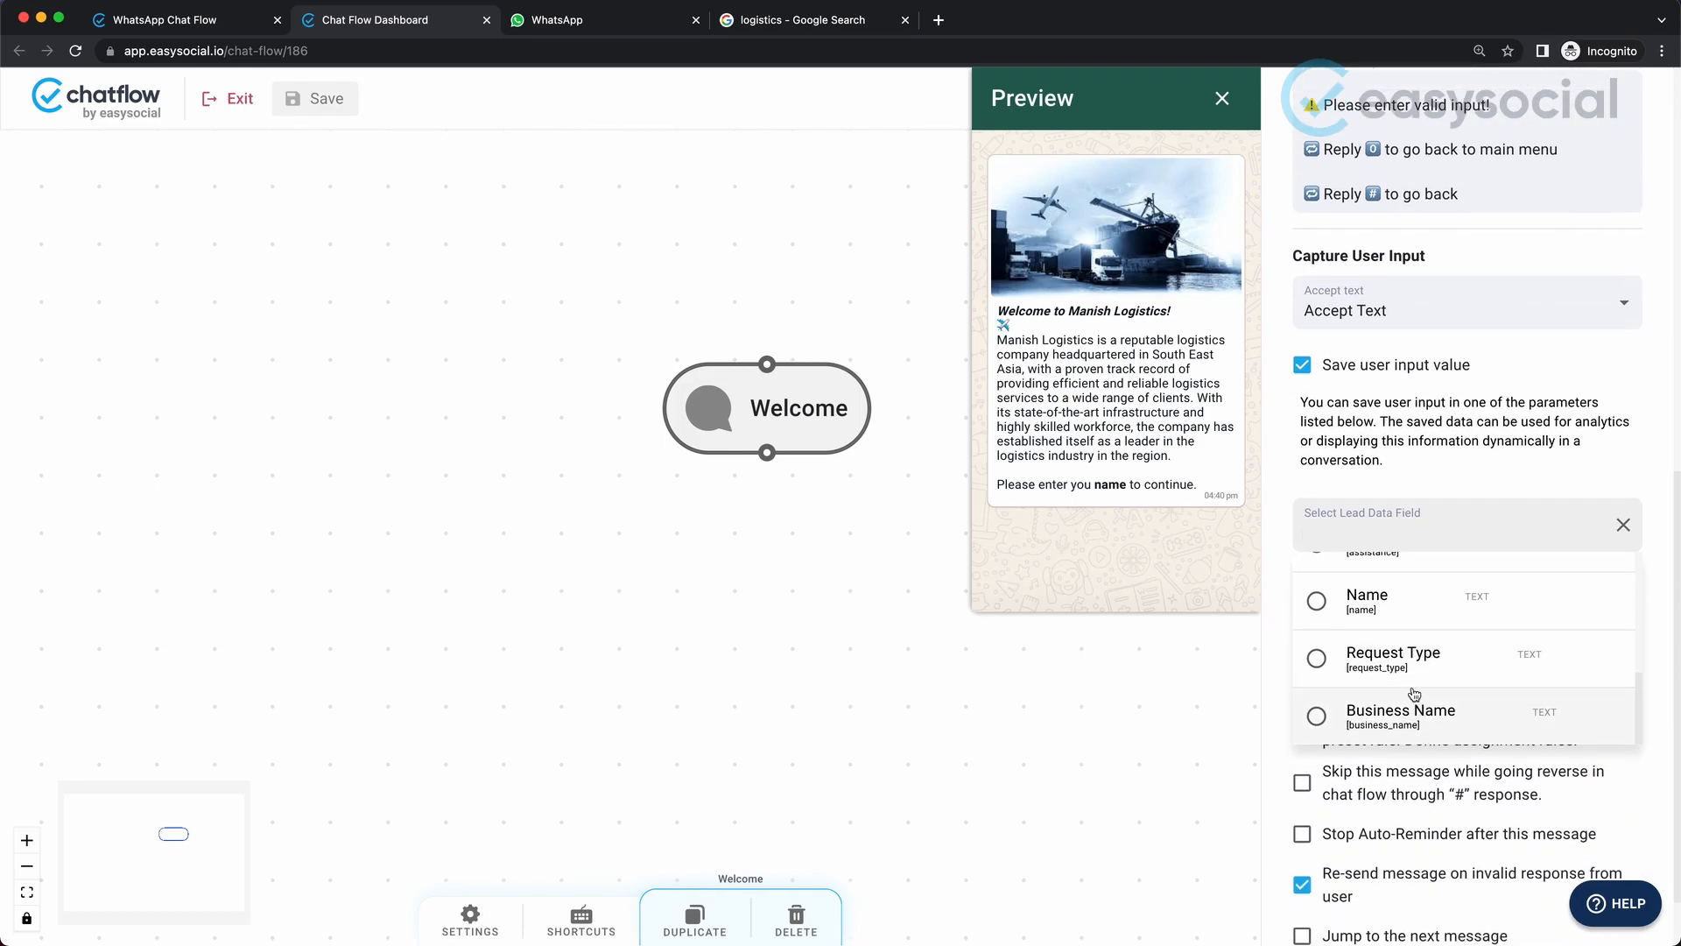
{"action": "type", "text": "C"}
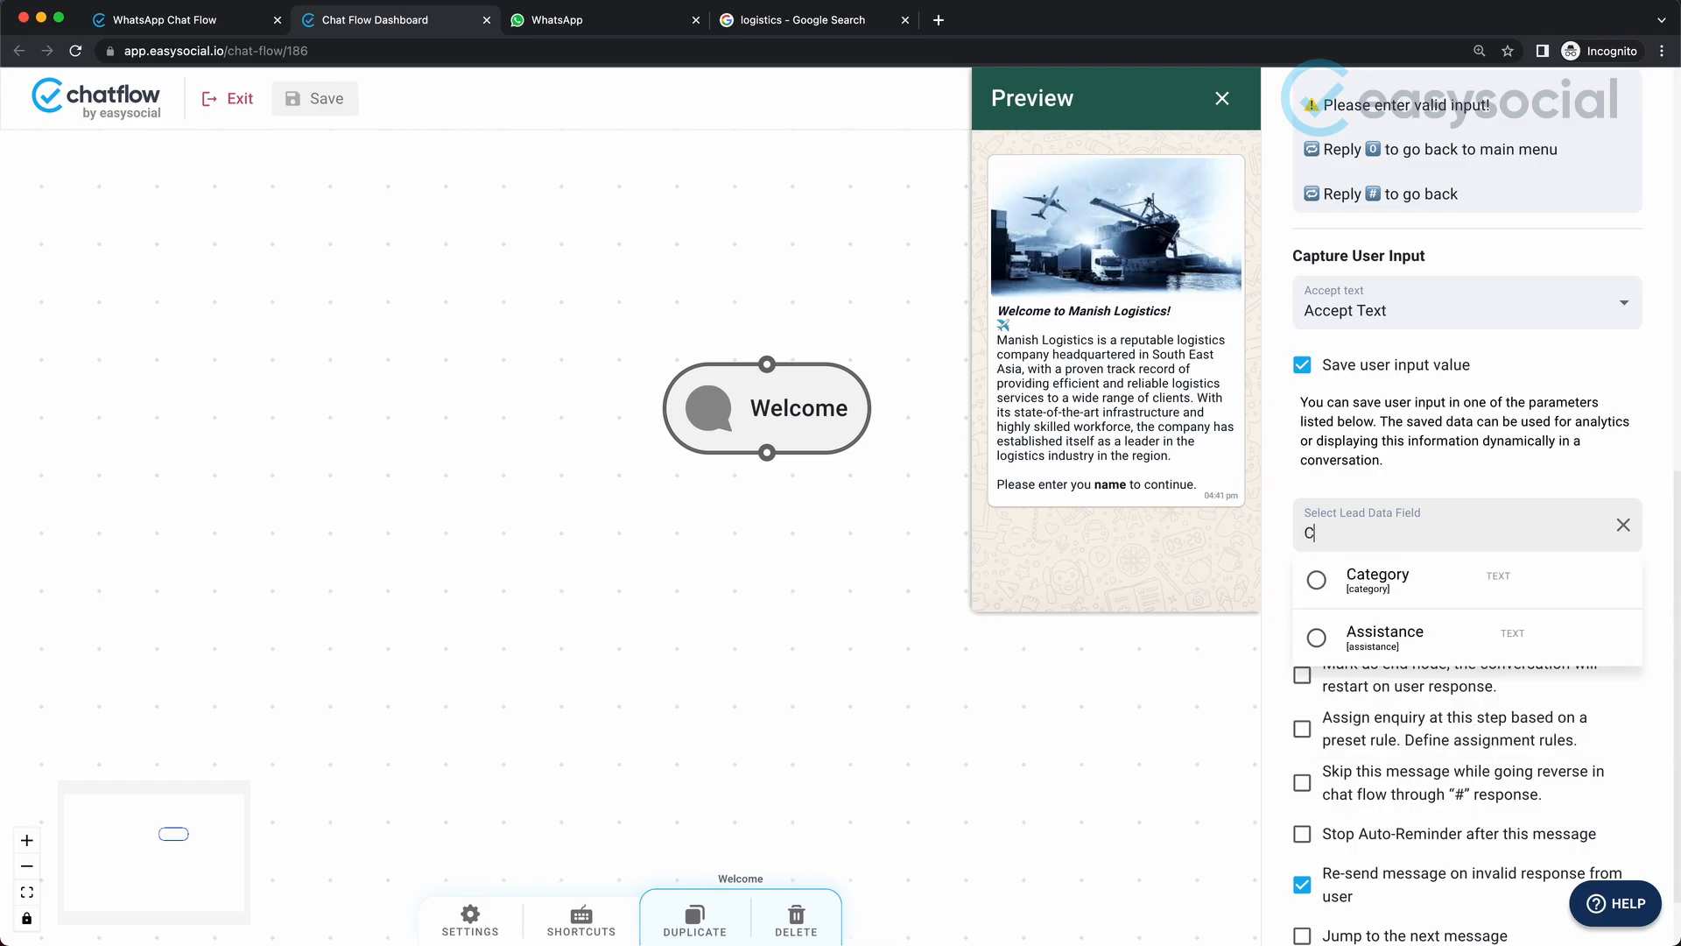
{"action": "type", "text": "ustomer_Name"}
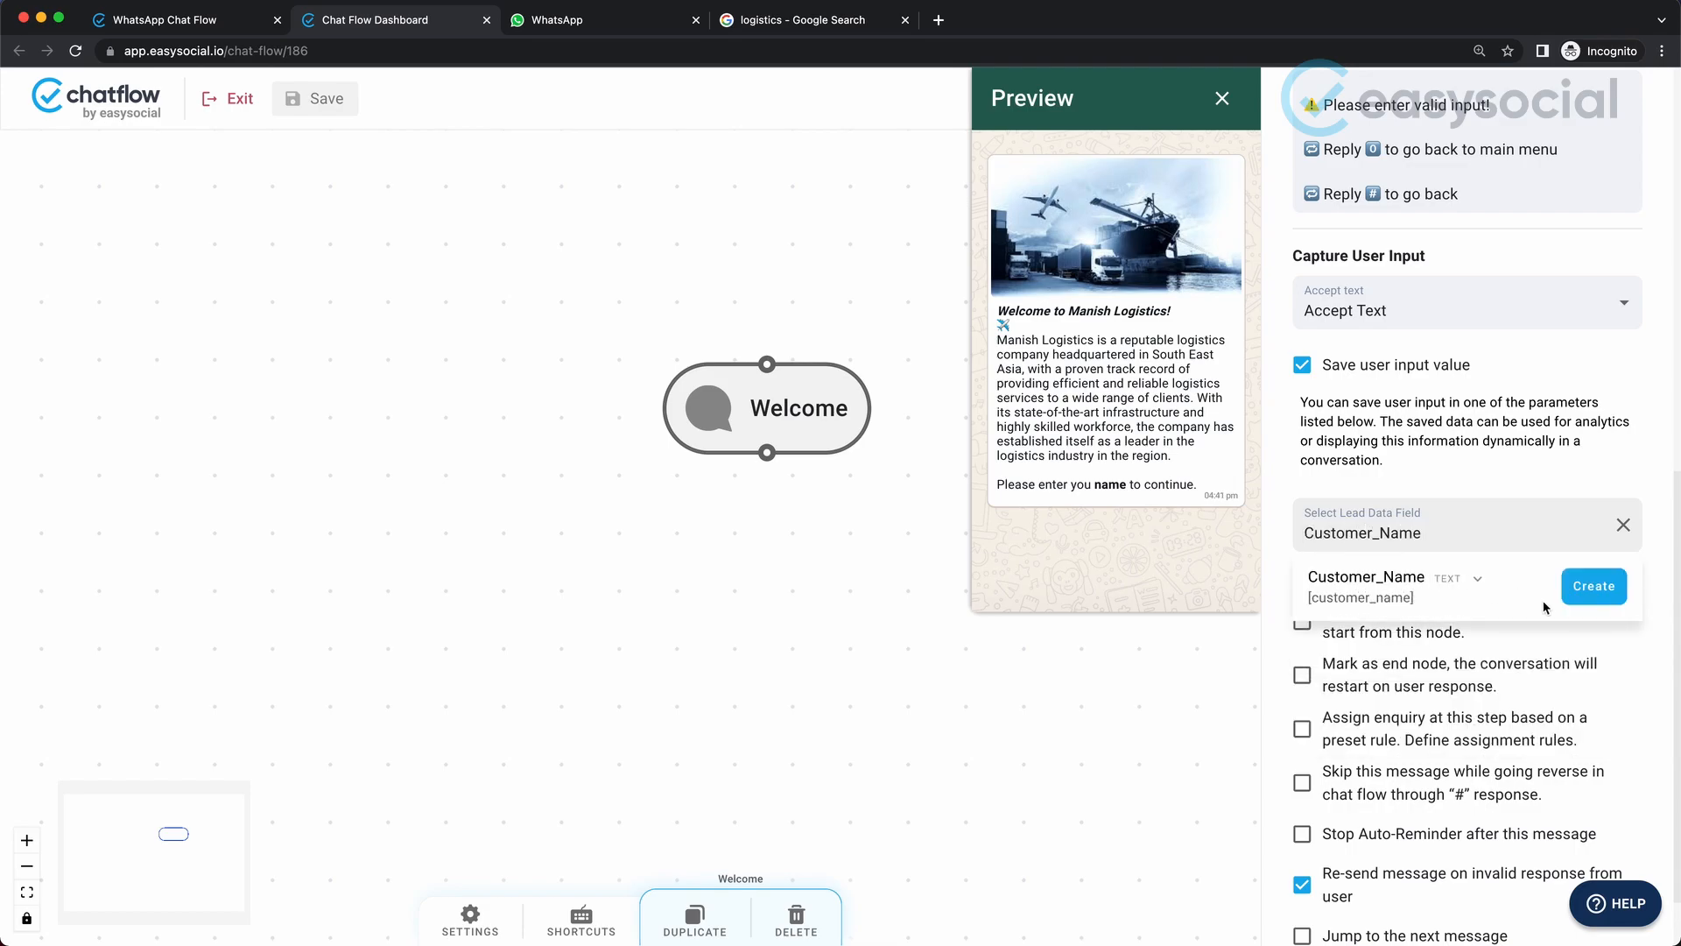
{"action": "left_click", "coordinate": [1608, 587]}
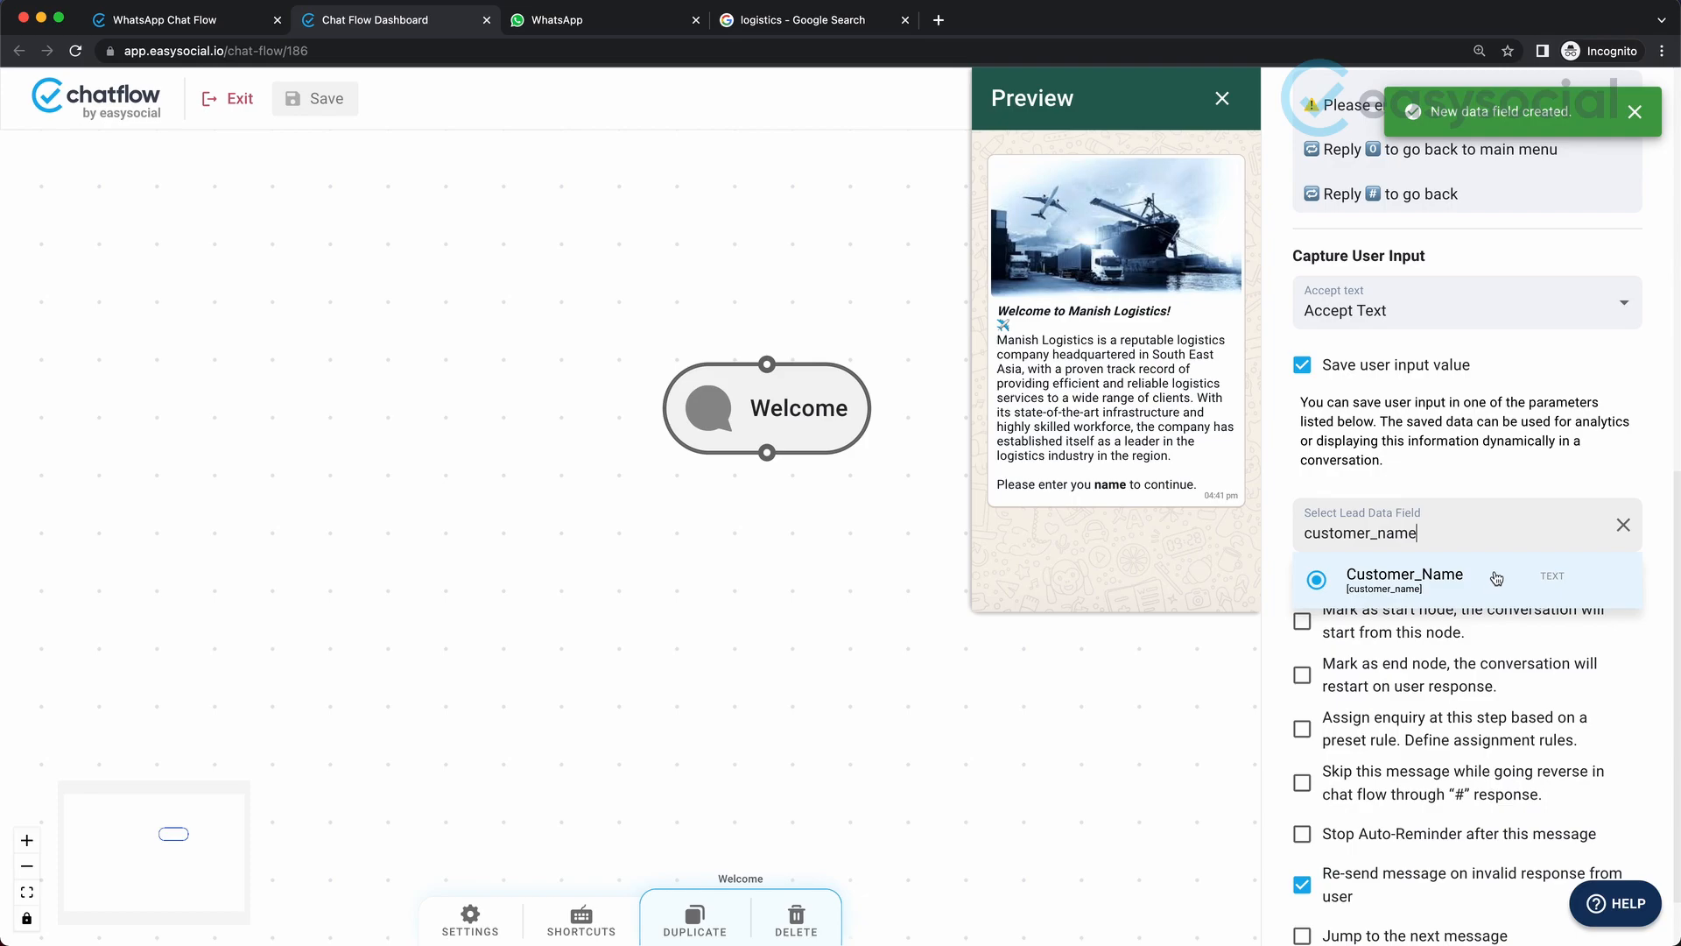
Clear the selected lead data field, search for "Custome" and select the existing Customer_Name field again.
{"action": "left_click", "coordinate": [1620, 530]}
{"action": "left_click", "coordinate": [1461, 538]}
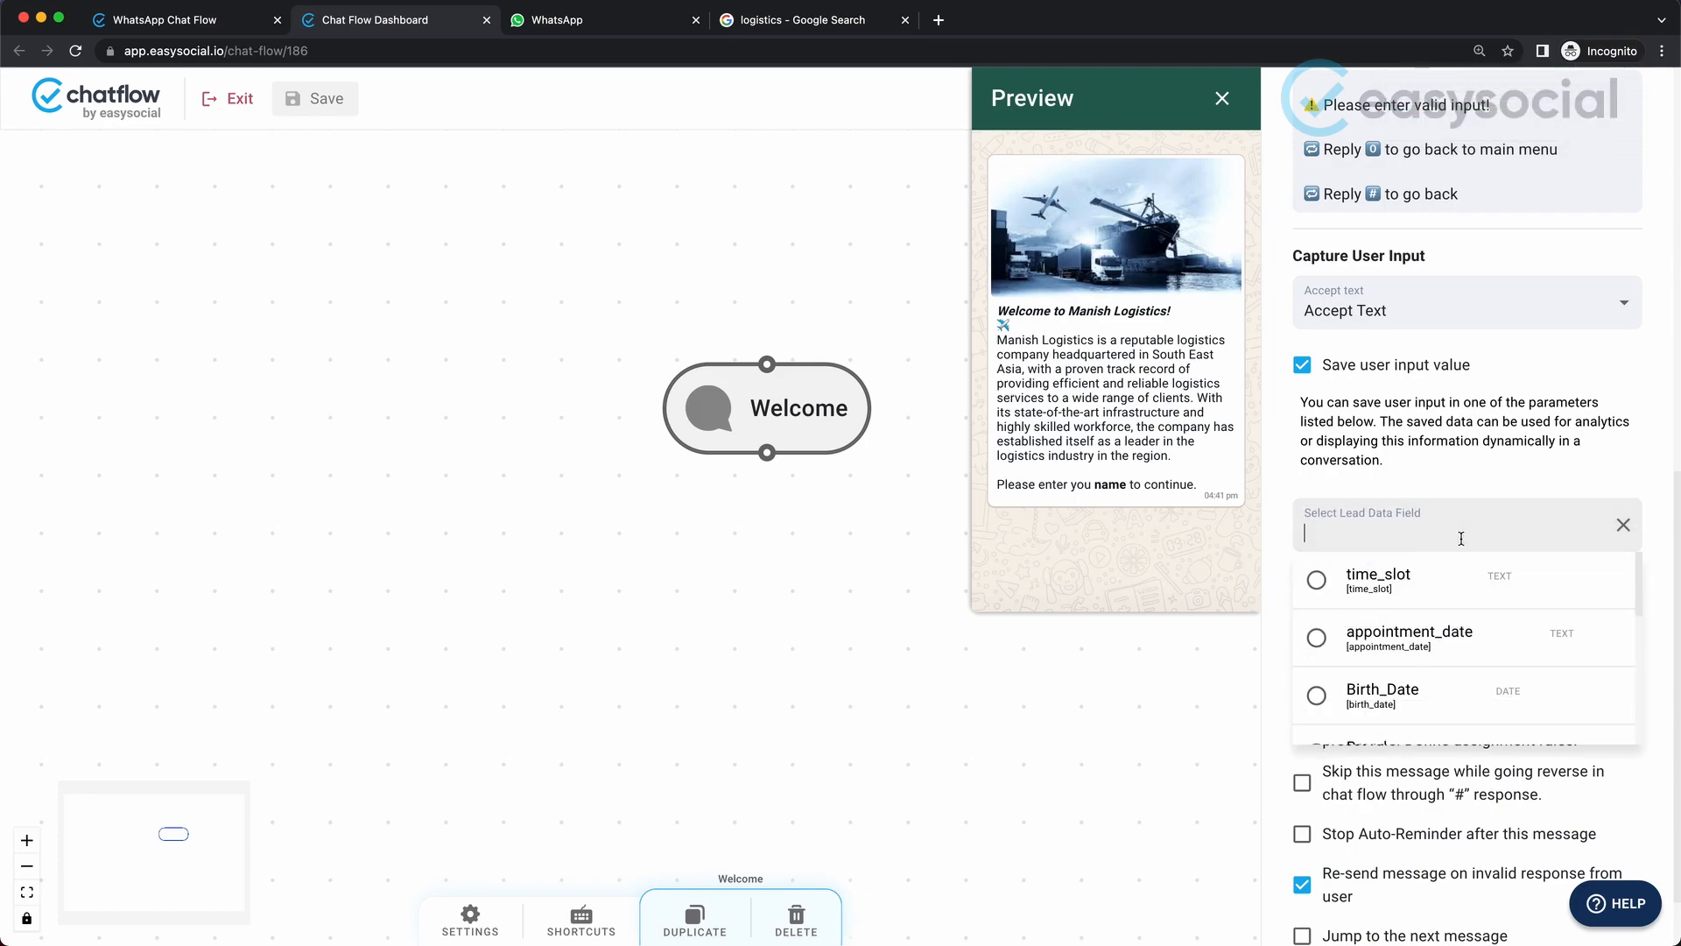
{"action": "type", "text": "Custome"}
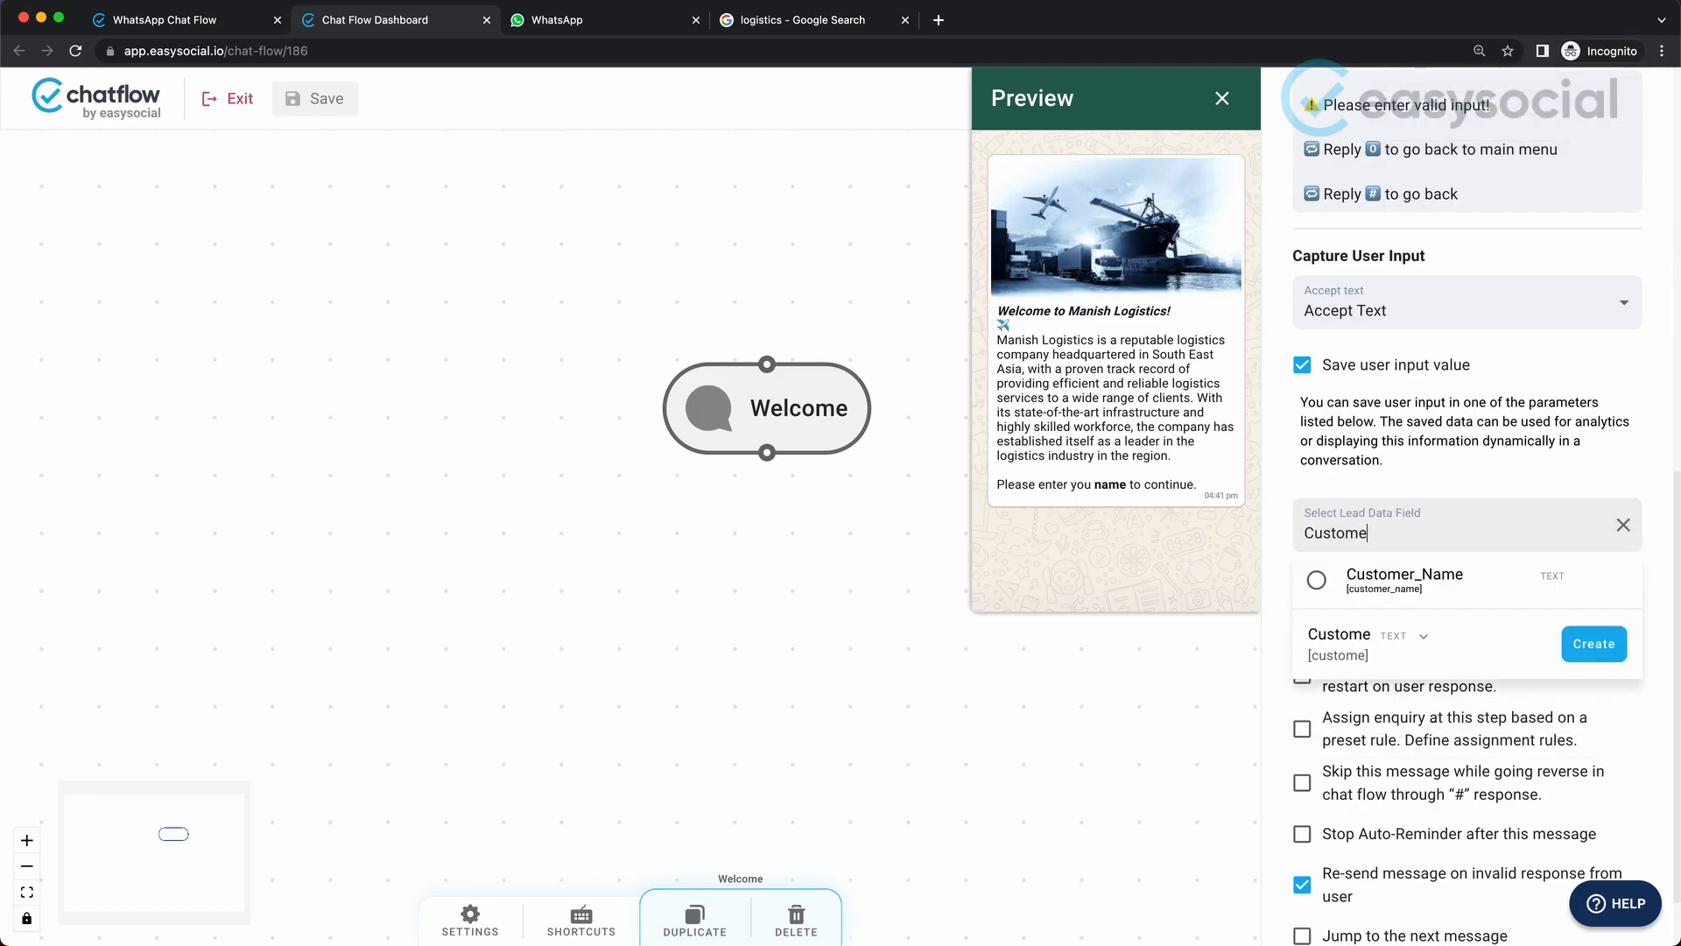
{"action": "left_click", "coordinate": [1455, 576]}
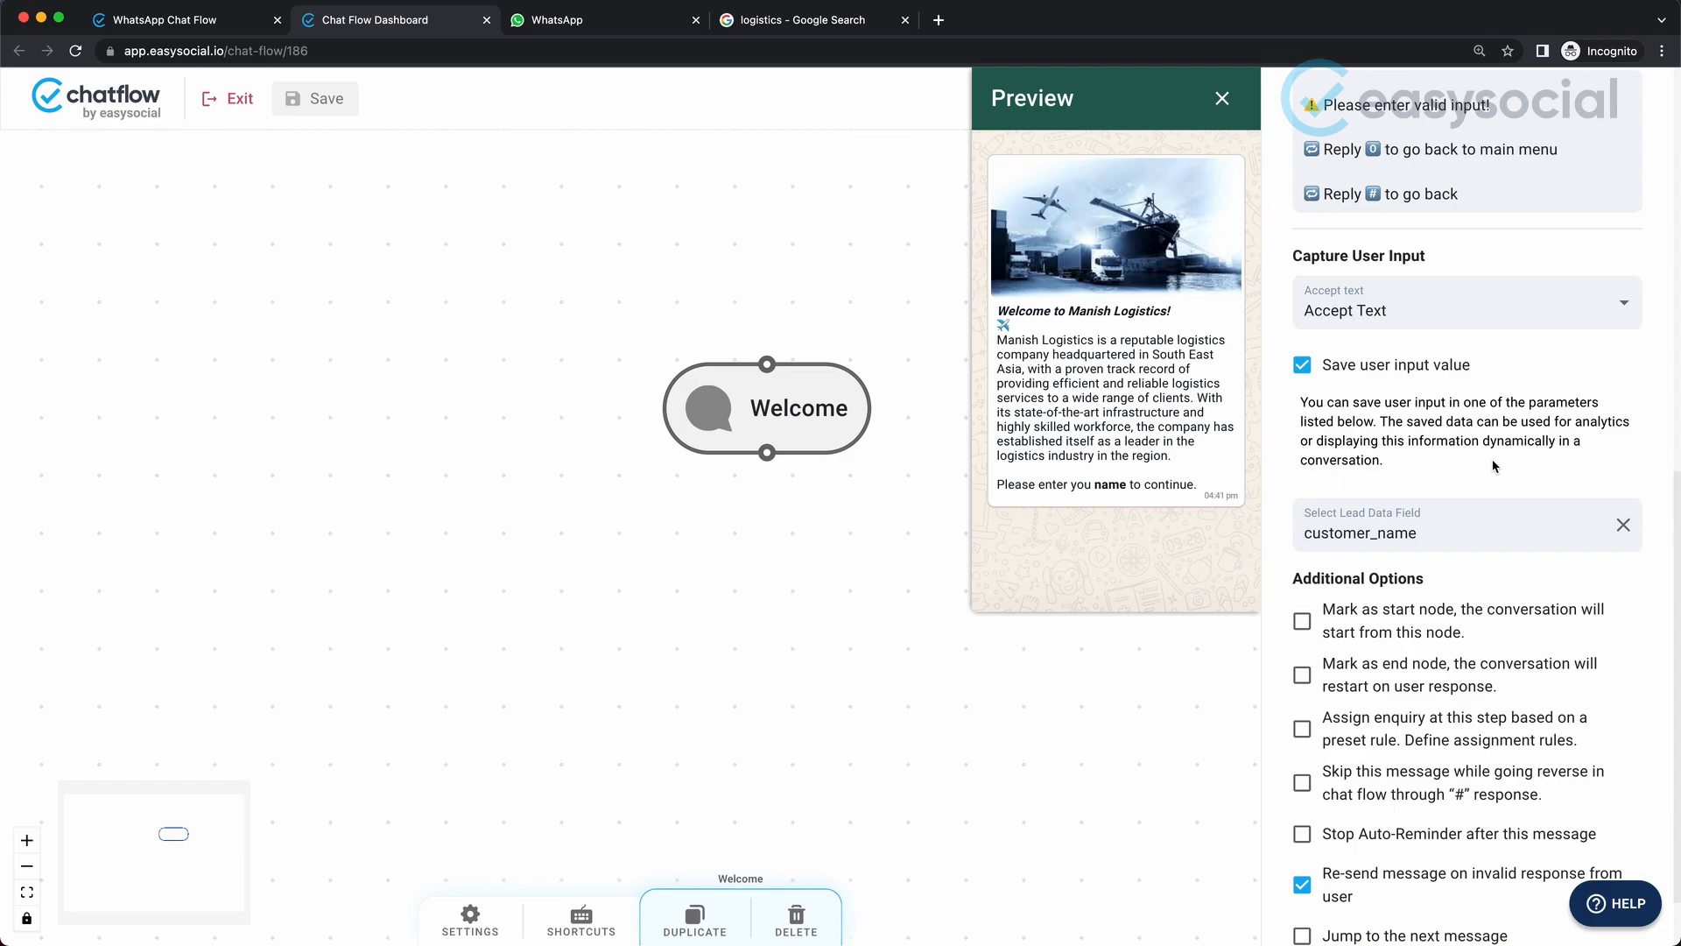
Try marking the Welcome node as start node and as end node, clearing each option again.
{"action": "scroll", "coordinate": [1496, 466], "scroll_direction": "down", "scroll_amount": 2}
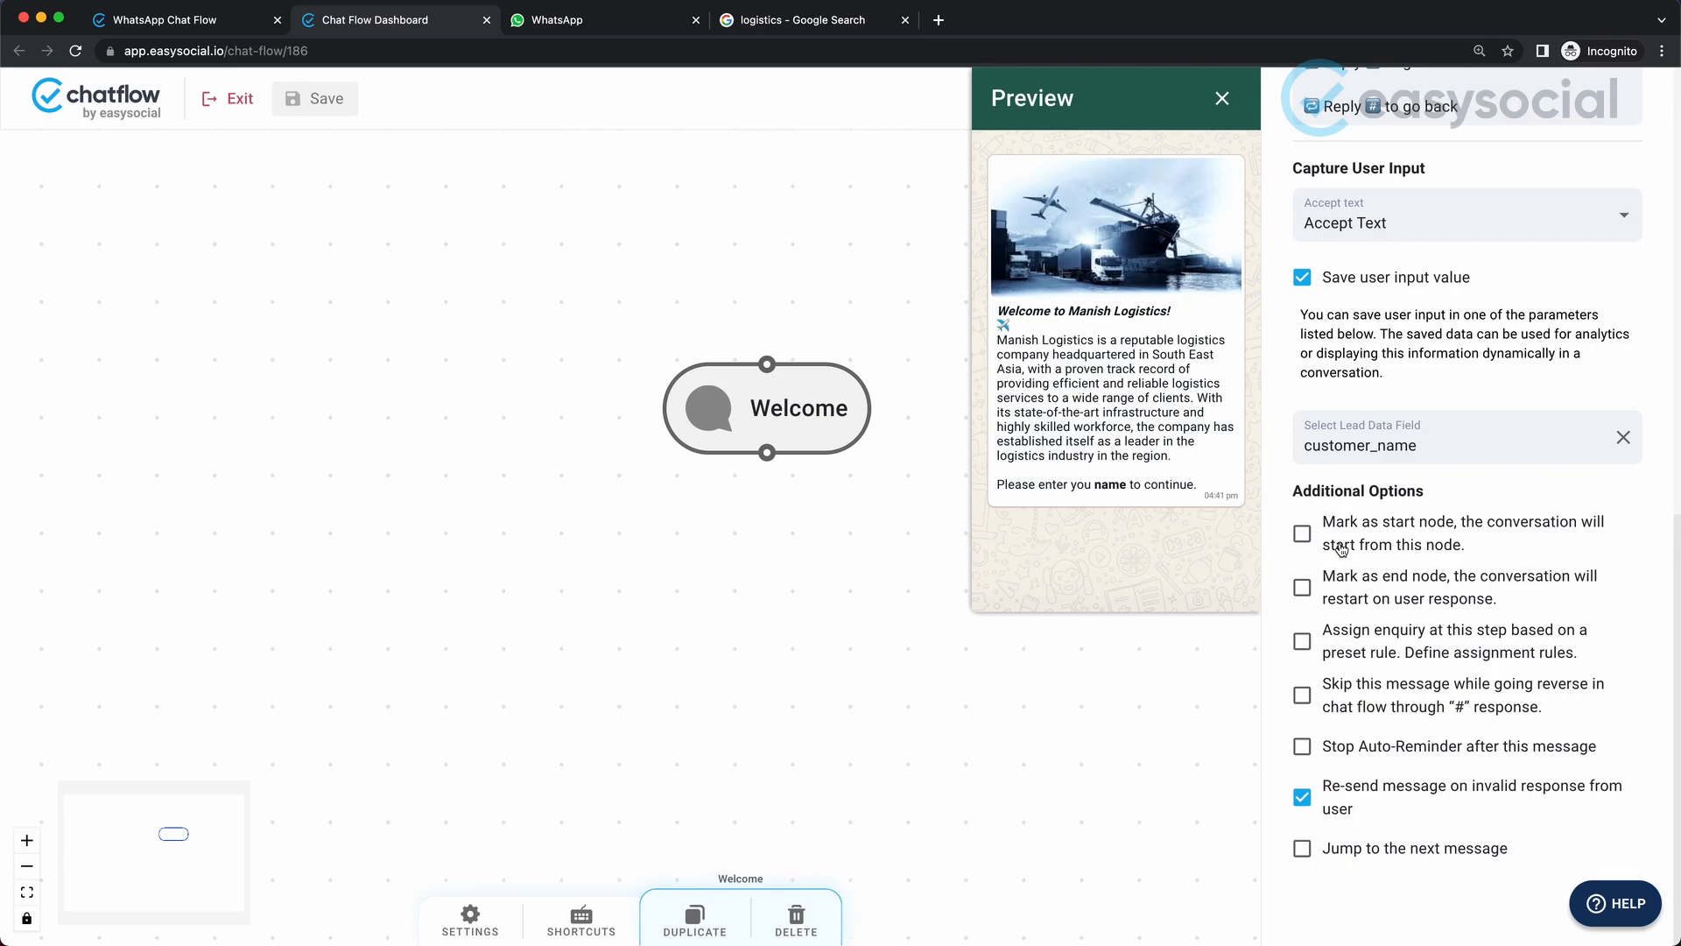
{"action": "left_click", "coordinate": [1407, 549]}
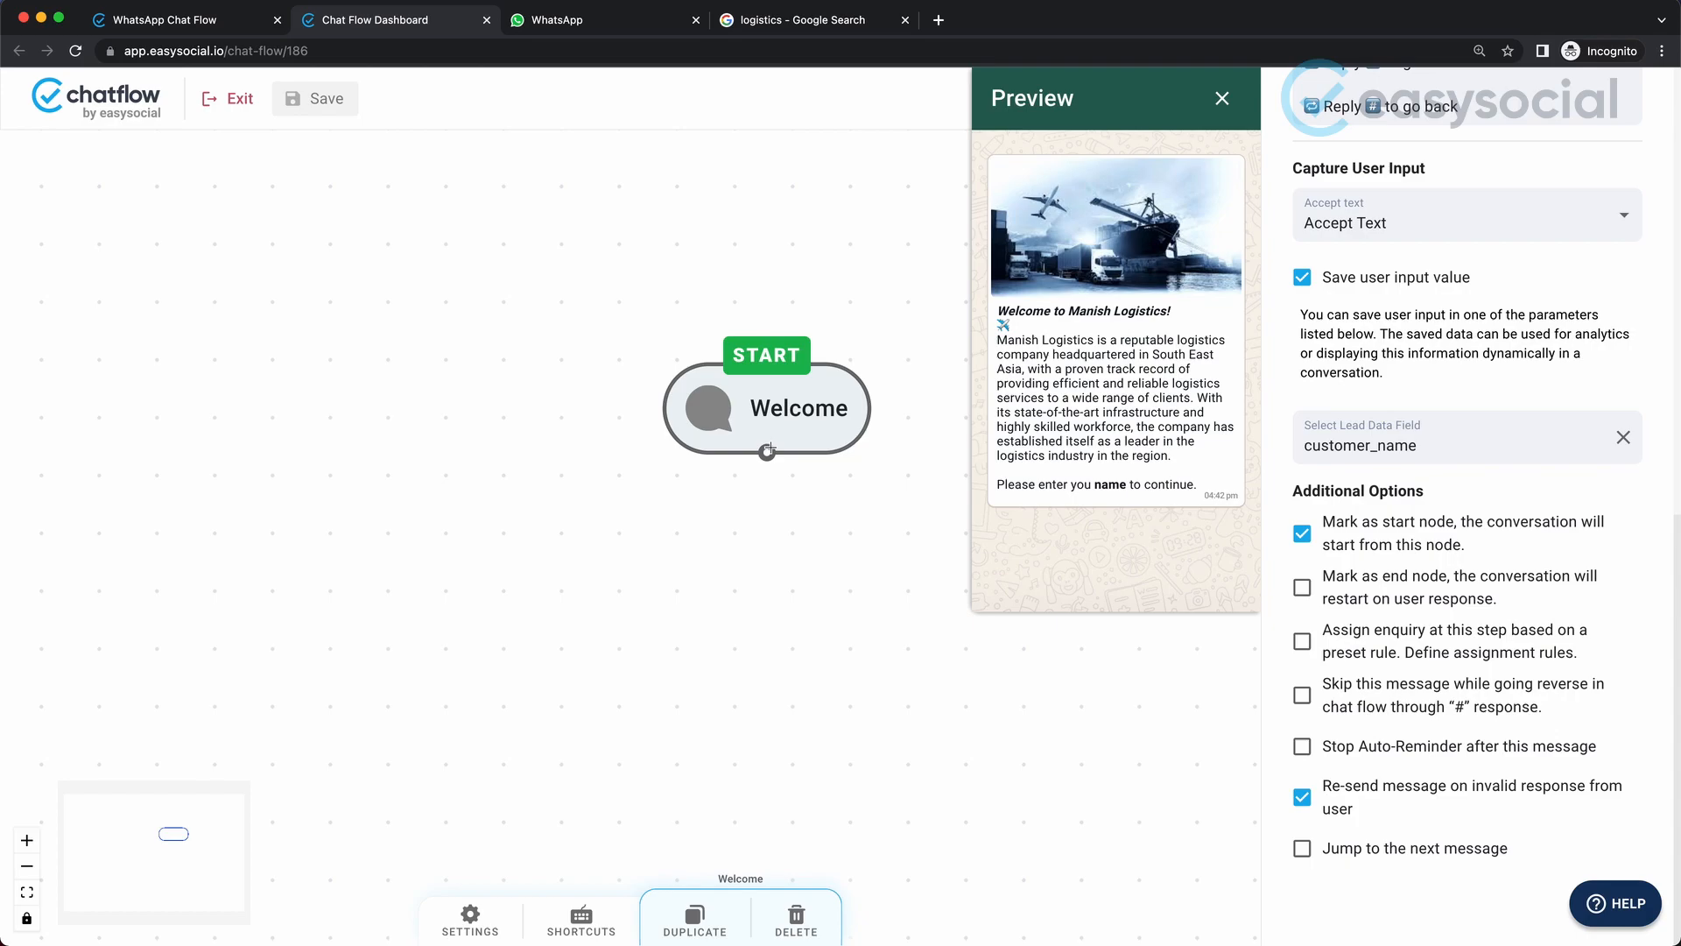
{"action": "left_click", "coordinate": [1302, 533]}
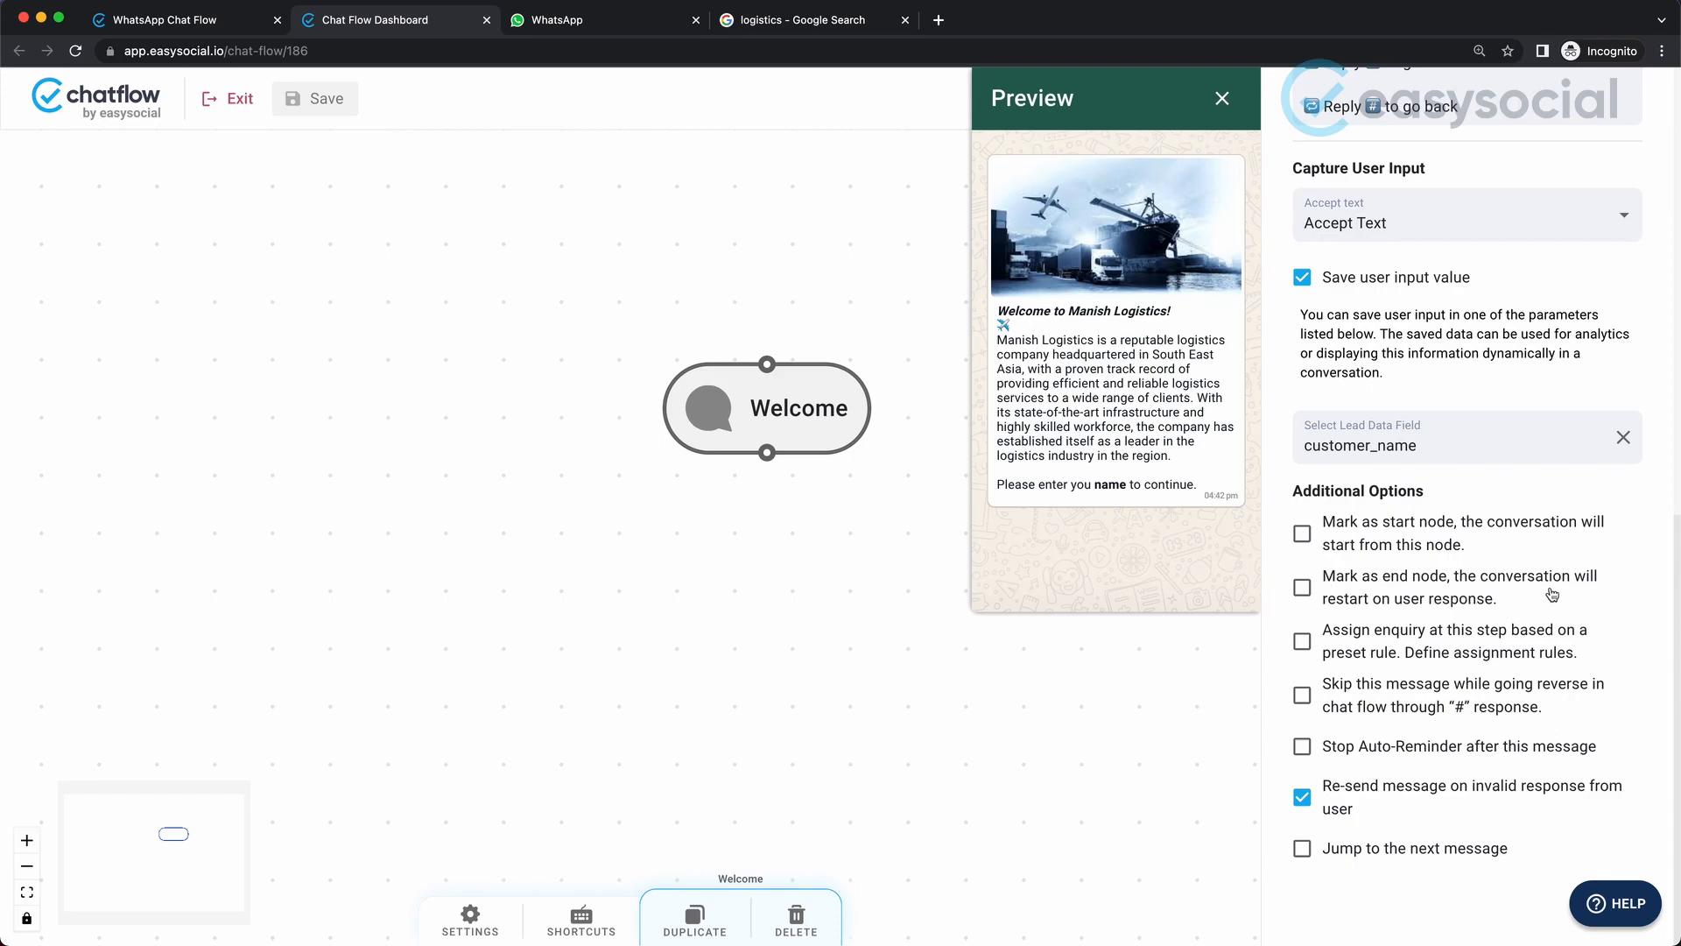
{"action": "left_click", "coordinate": [1302, 587]}
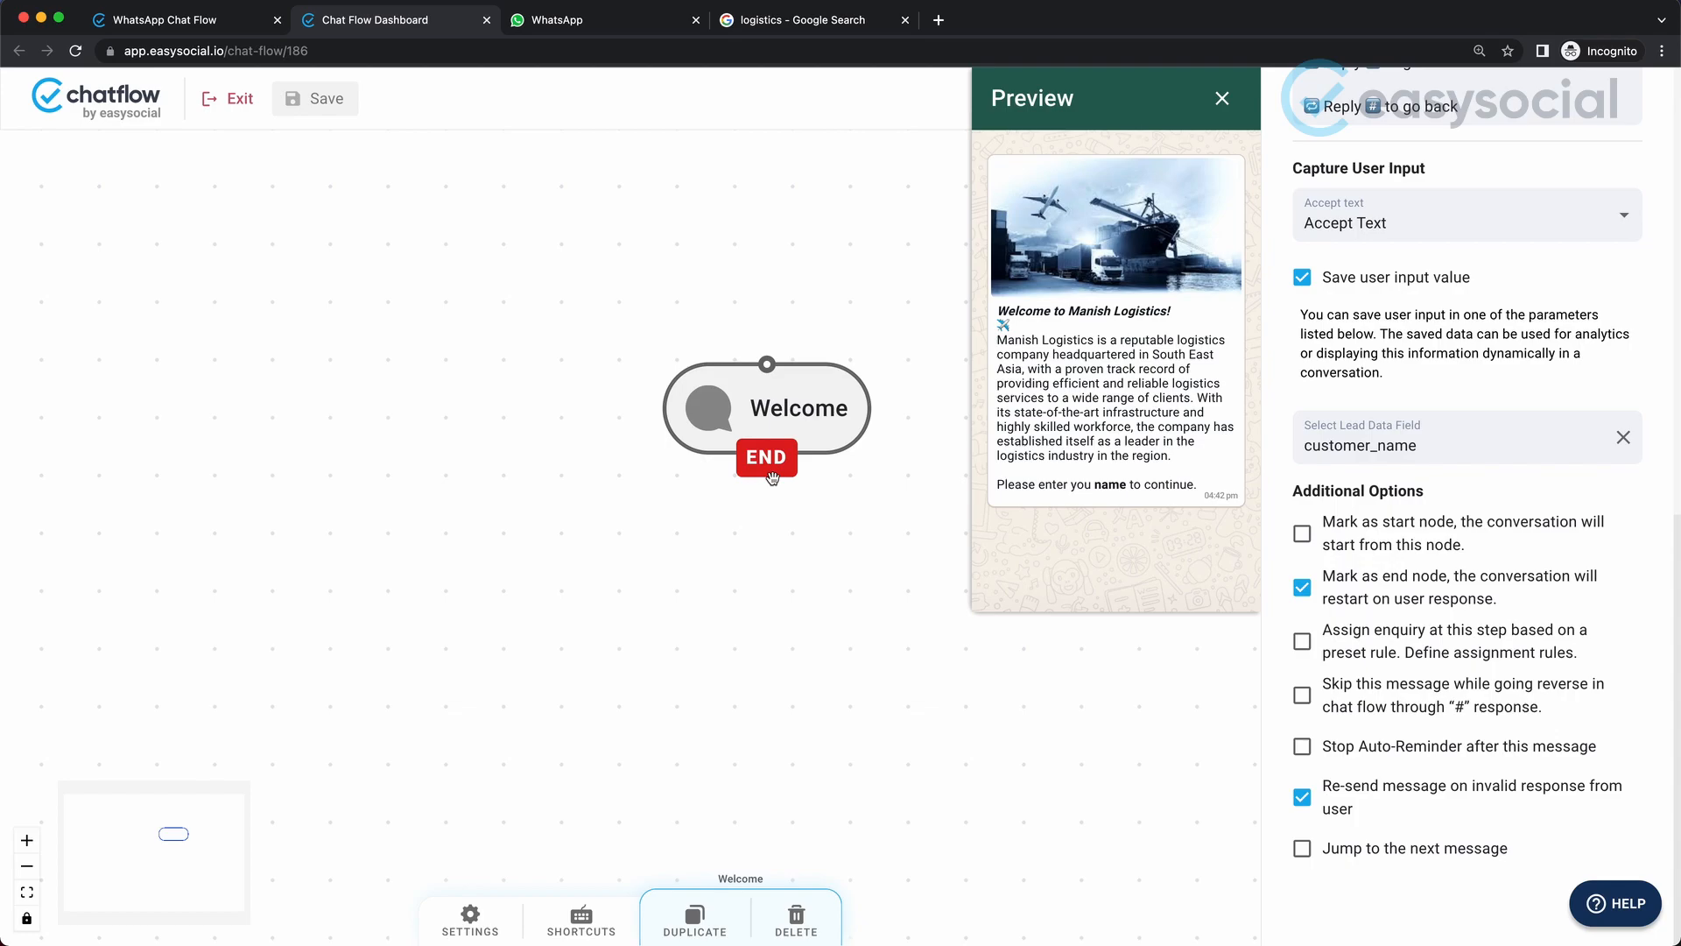
{"action": "left_click", "coordinate": [1302, 588]}
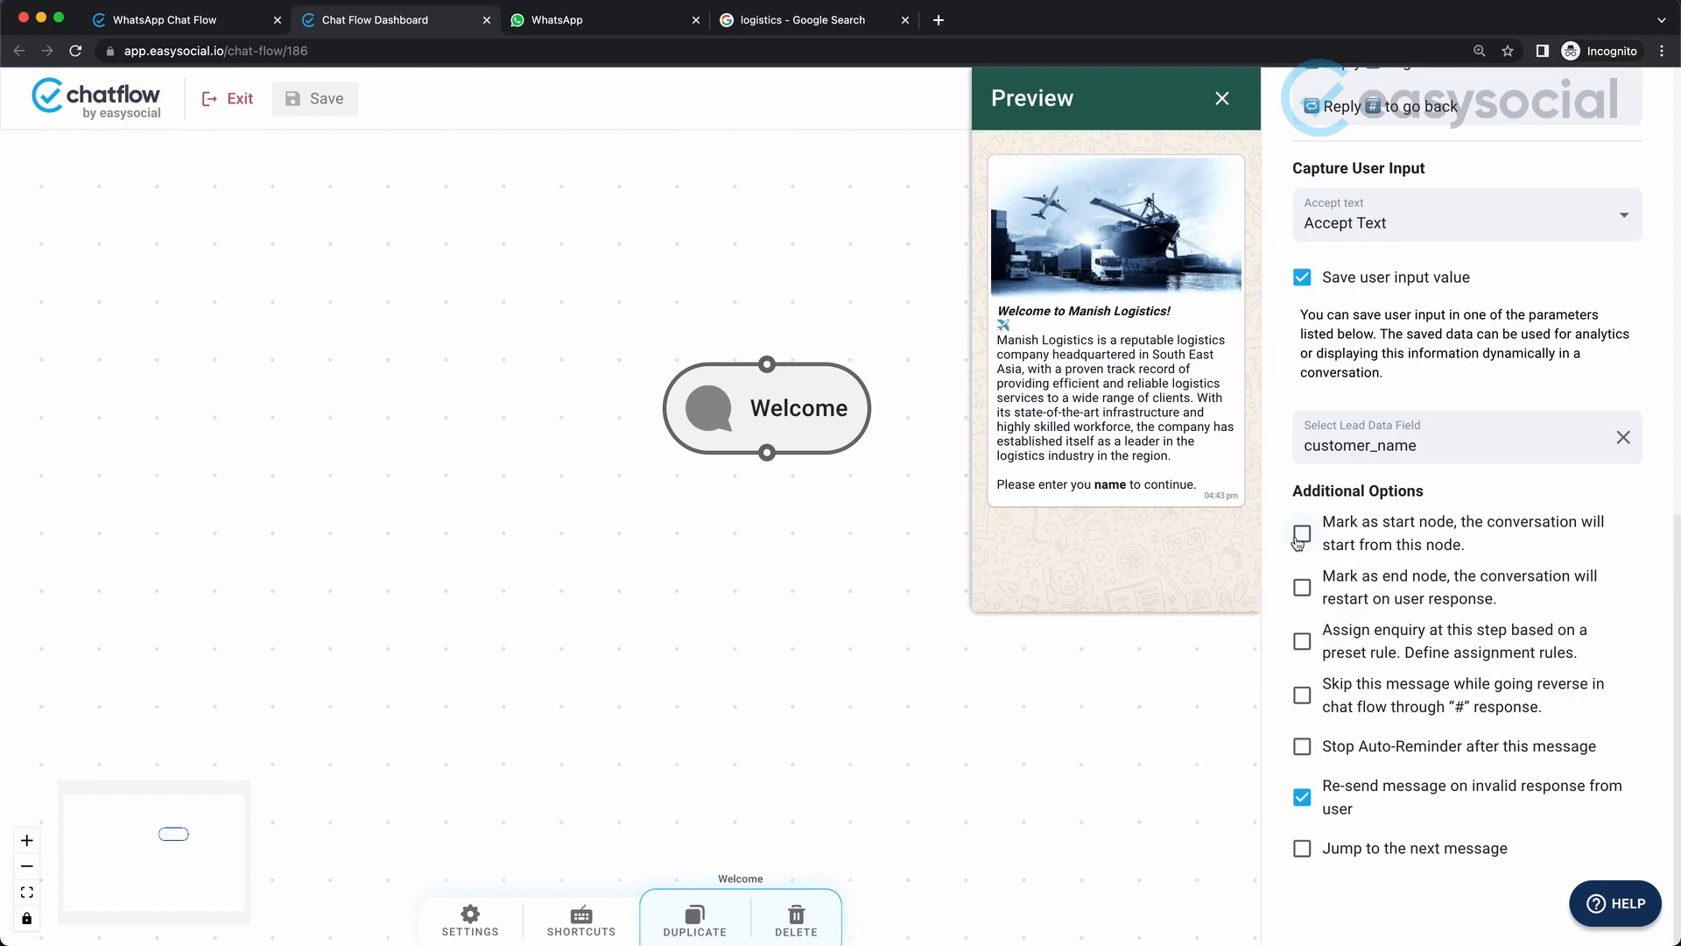
Mark the Welcome node as the start node and enable assigning the enquiry based on a preset rule.
{"action": "left_click", "coordinate": [1301, 536]}
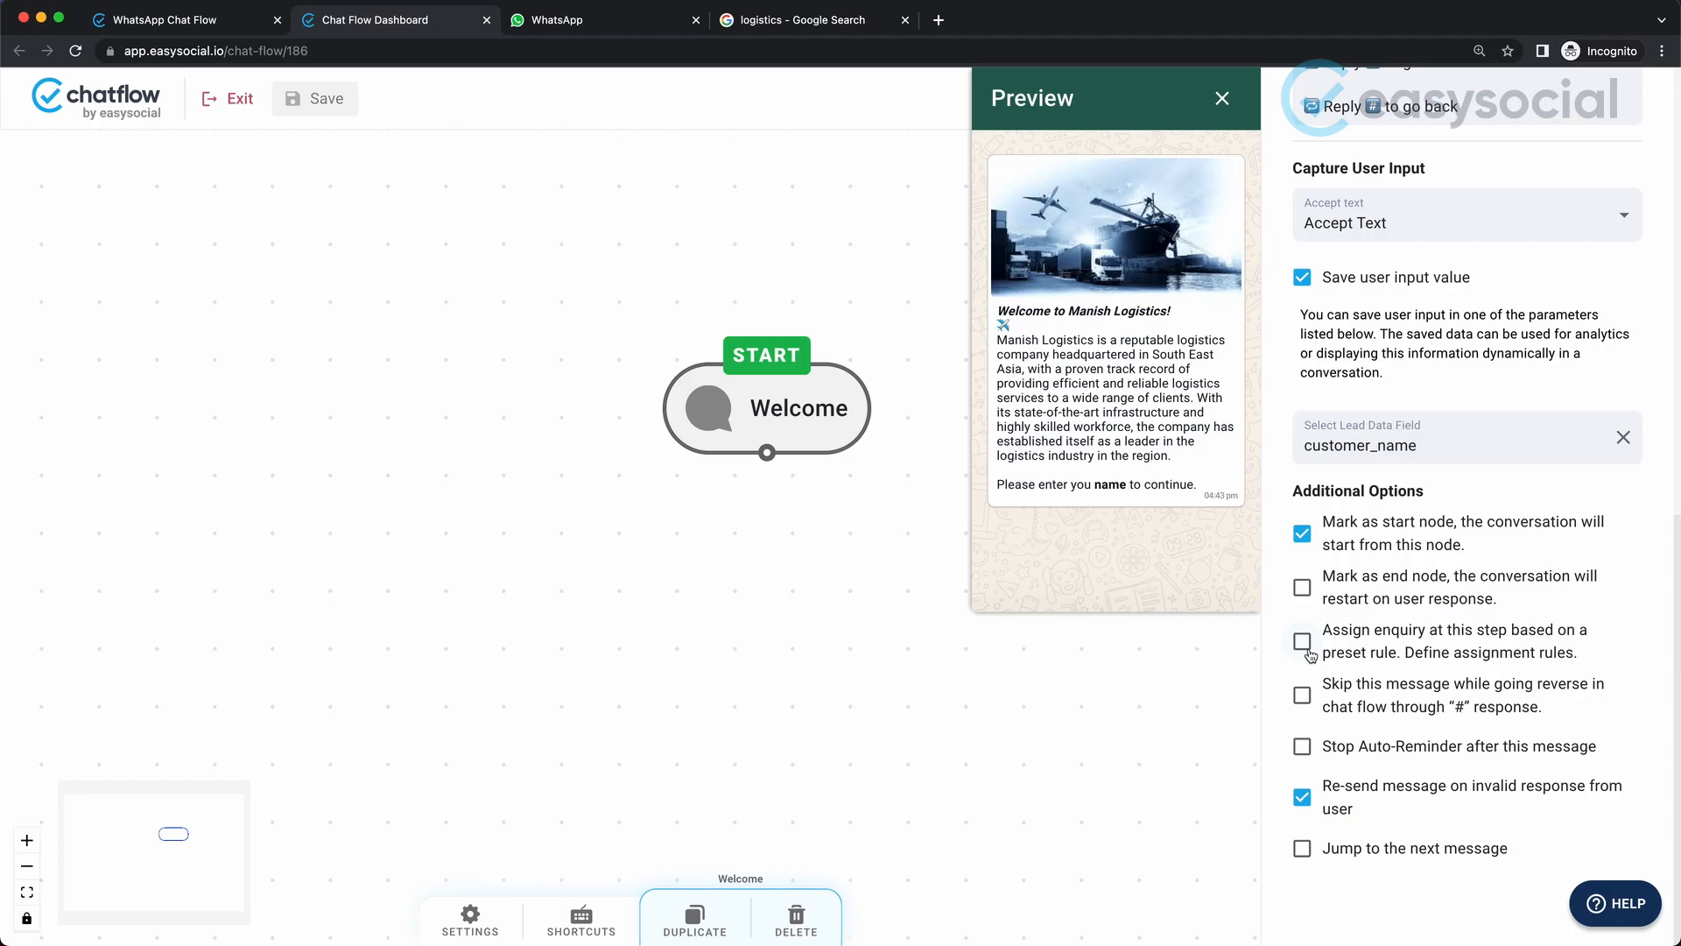
{"action": "left_click", "coordinate": [1304, 643]}
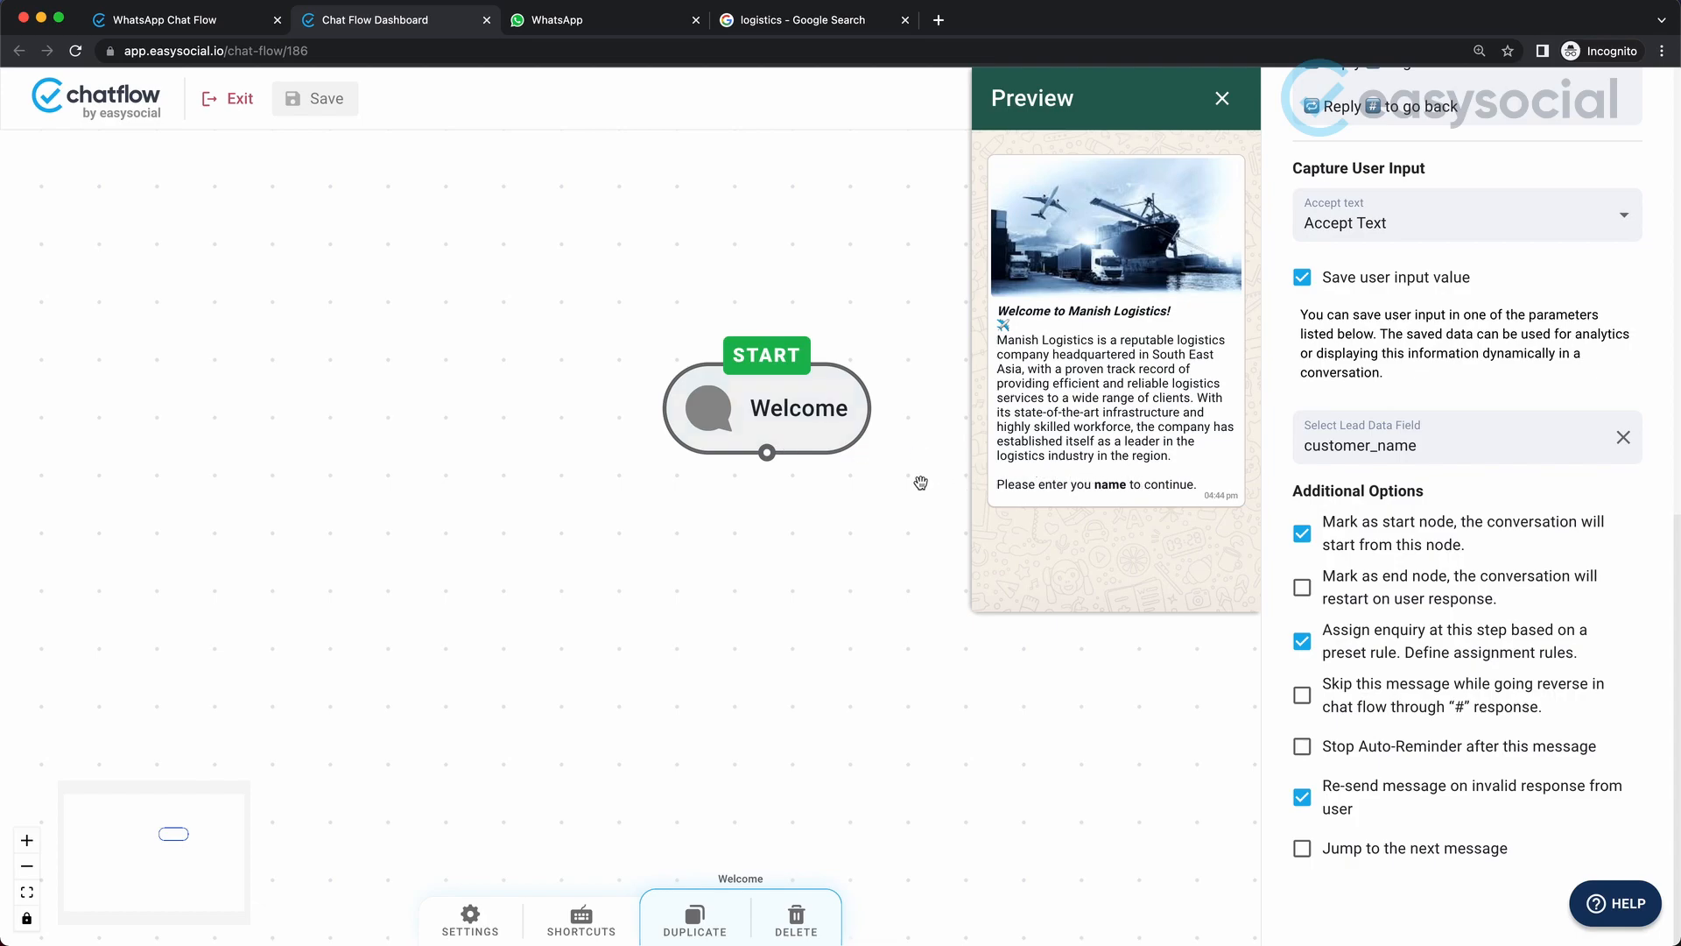
View the Lead Distribution Rules in the business settings and return to the chat flow editor.
{"action": "left_click", "coordinate": [191, 24]}
{"action": "left_click", "coordinate": [178, 296]}
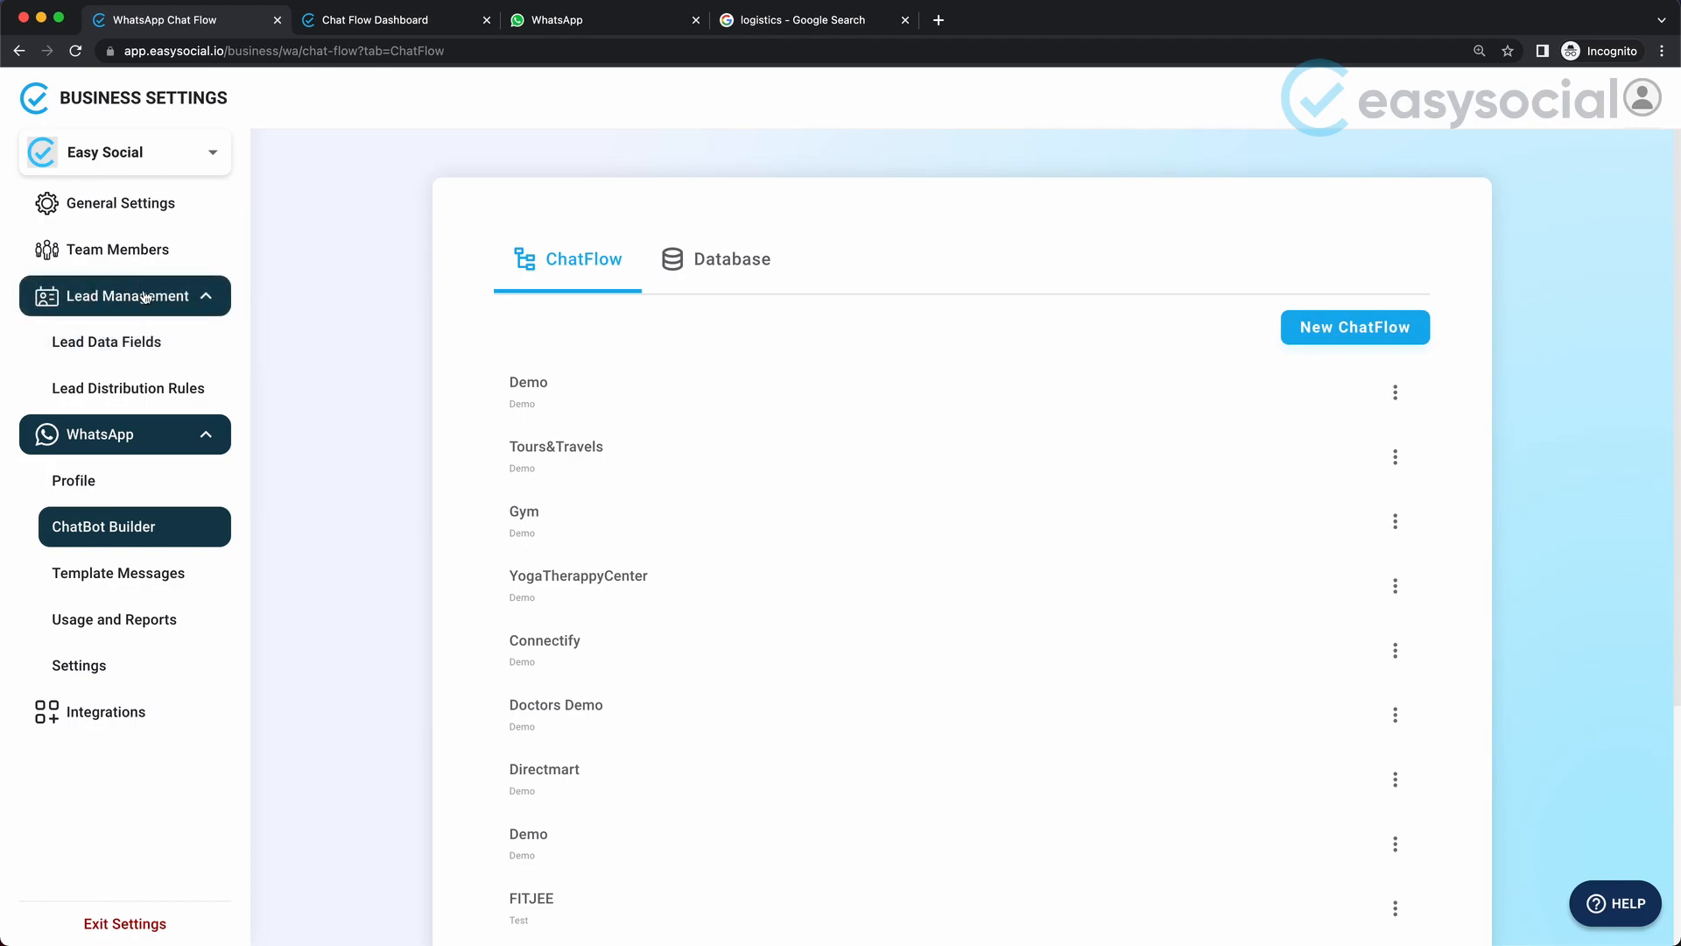
{"action": "left_click", "coordinate": [136, 382]}
{"action": "left_click", "coordinate": [375, 24]}
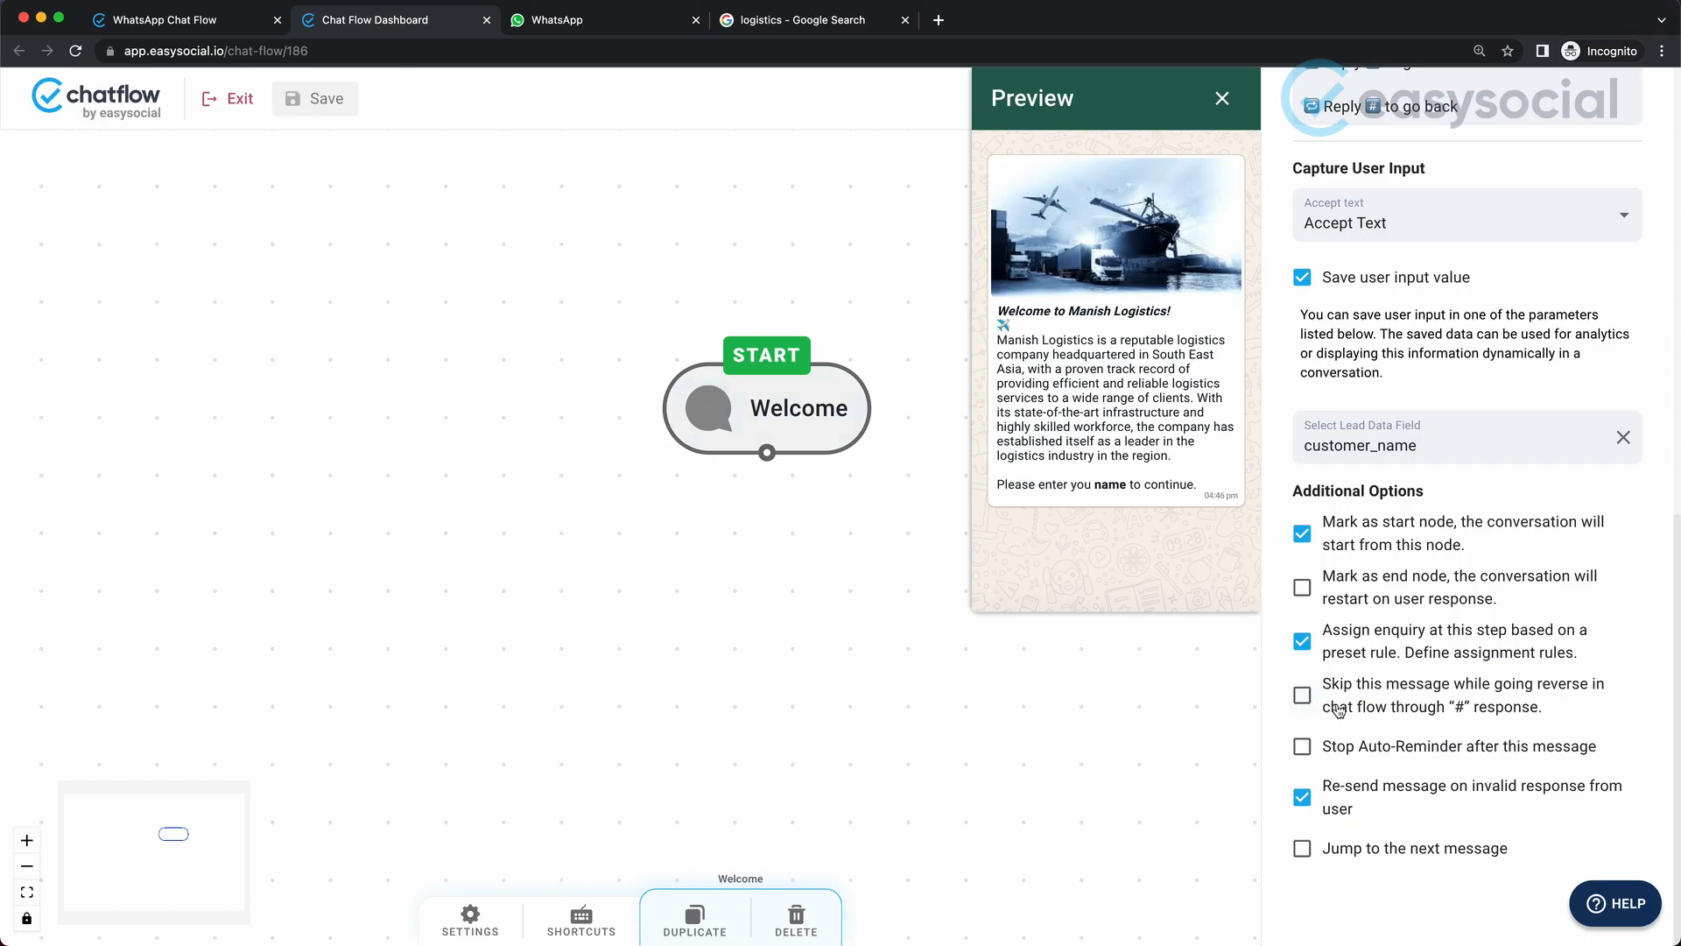
Try the option to skip this message when going back through the "#" response, and clear it again.
{"action": "left_click", "coordinate": [1419, 705]}
{"action": "left_click", "coordinate": [1303, 696]}
Open the flow settings, try the Enable Auto Reminder option and switch it back off.
{"action": "left_click", "coordinate": [473, 930]}
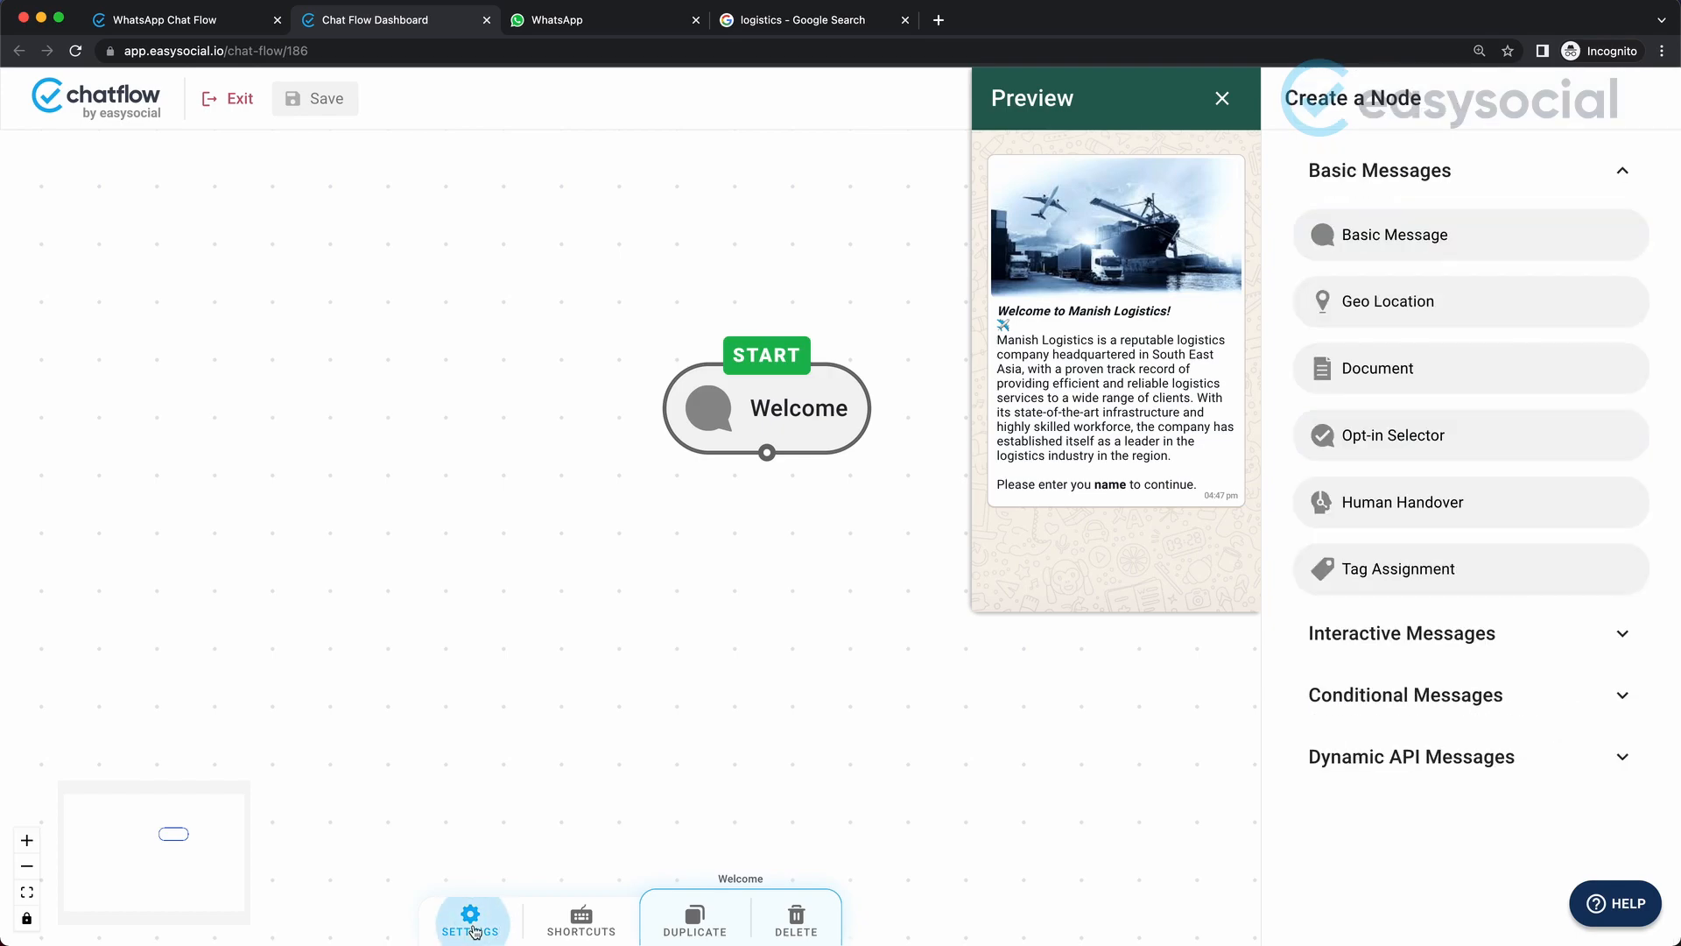
{"action": "left_click", "coordinate": [471, 918]}
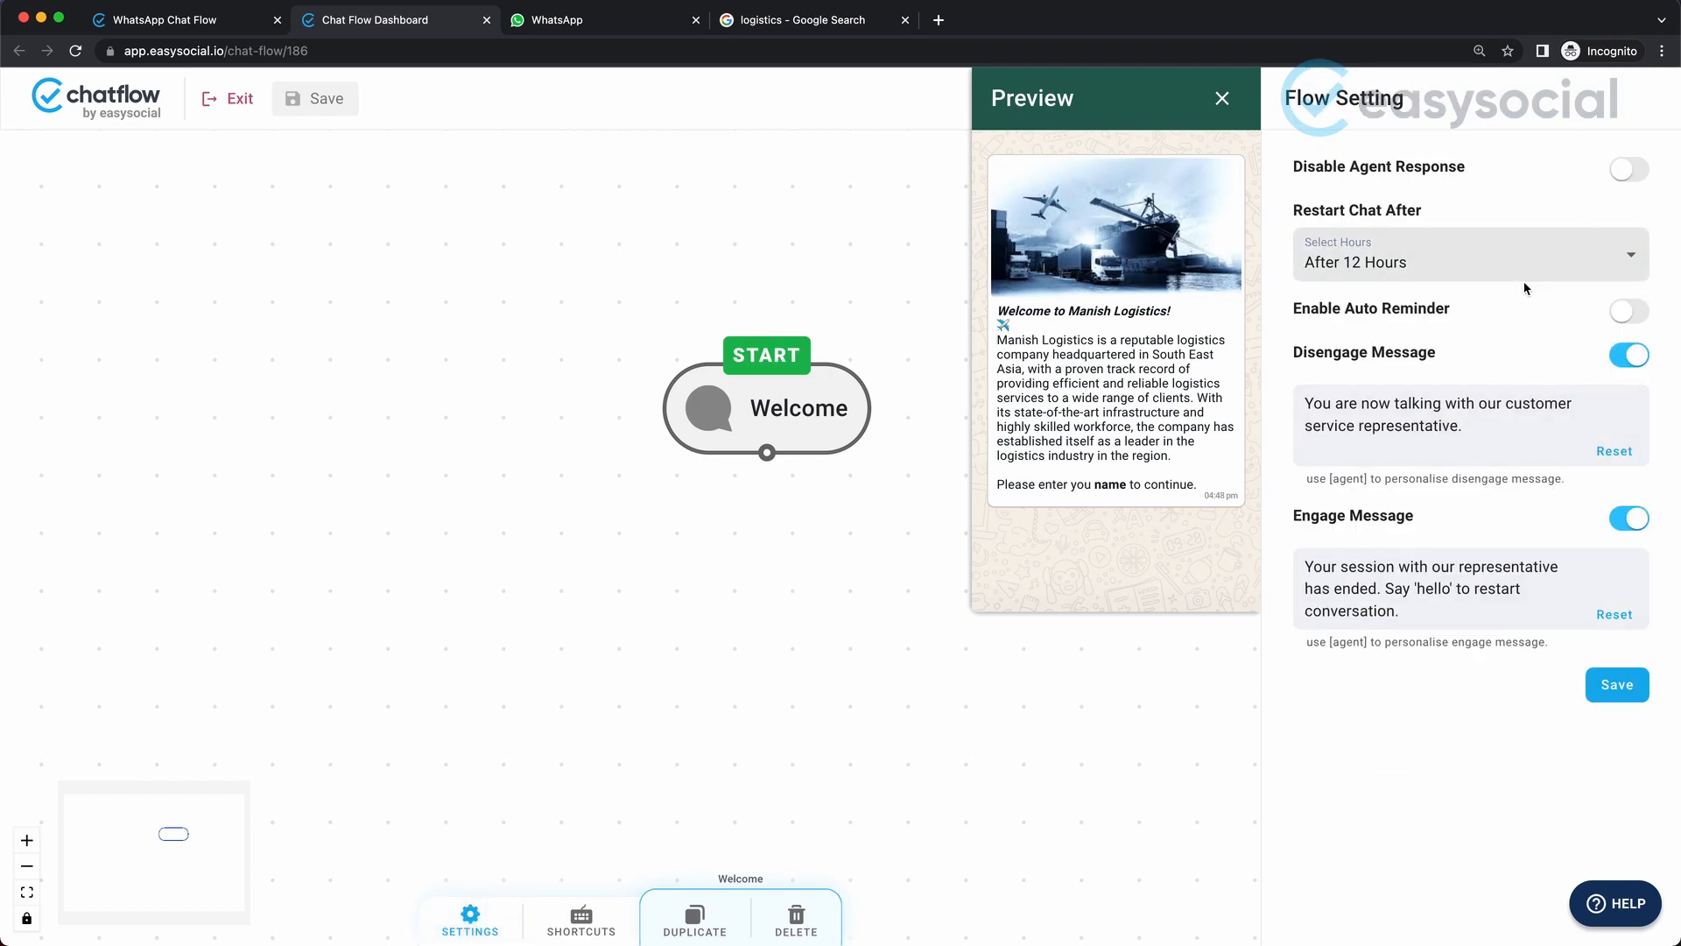
{"action": "left_click", "coordinate": [1629, 312]}
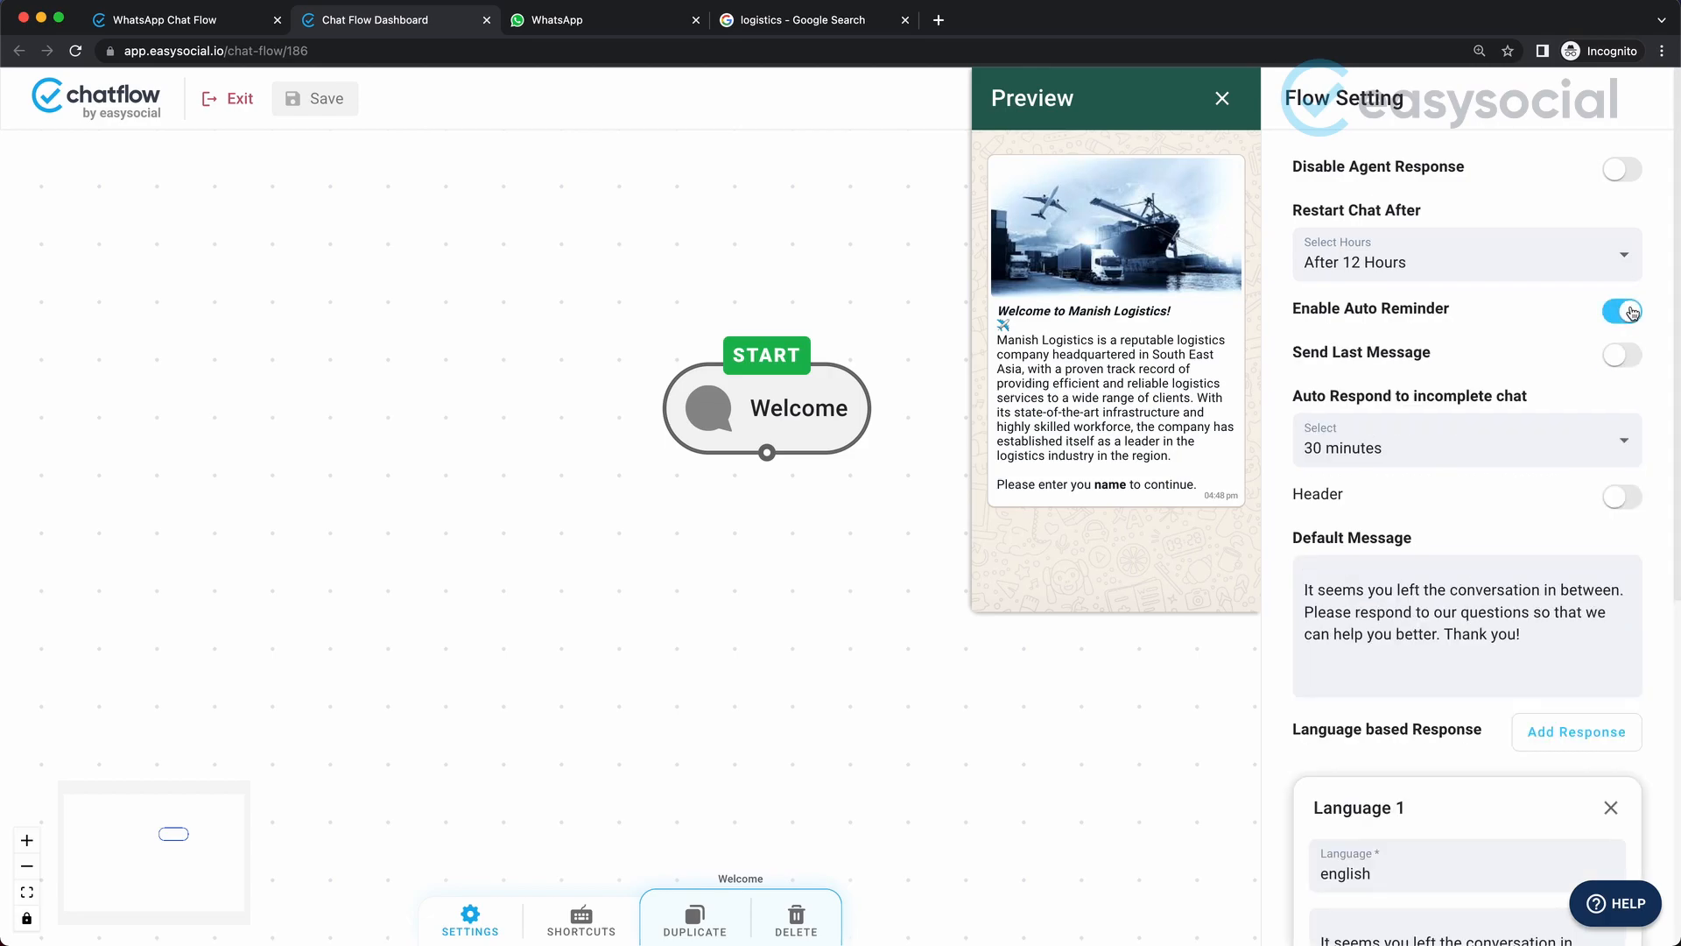
{"action": "left_click", "coordinate": [1630, 312]}
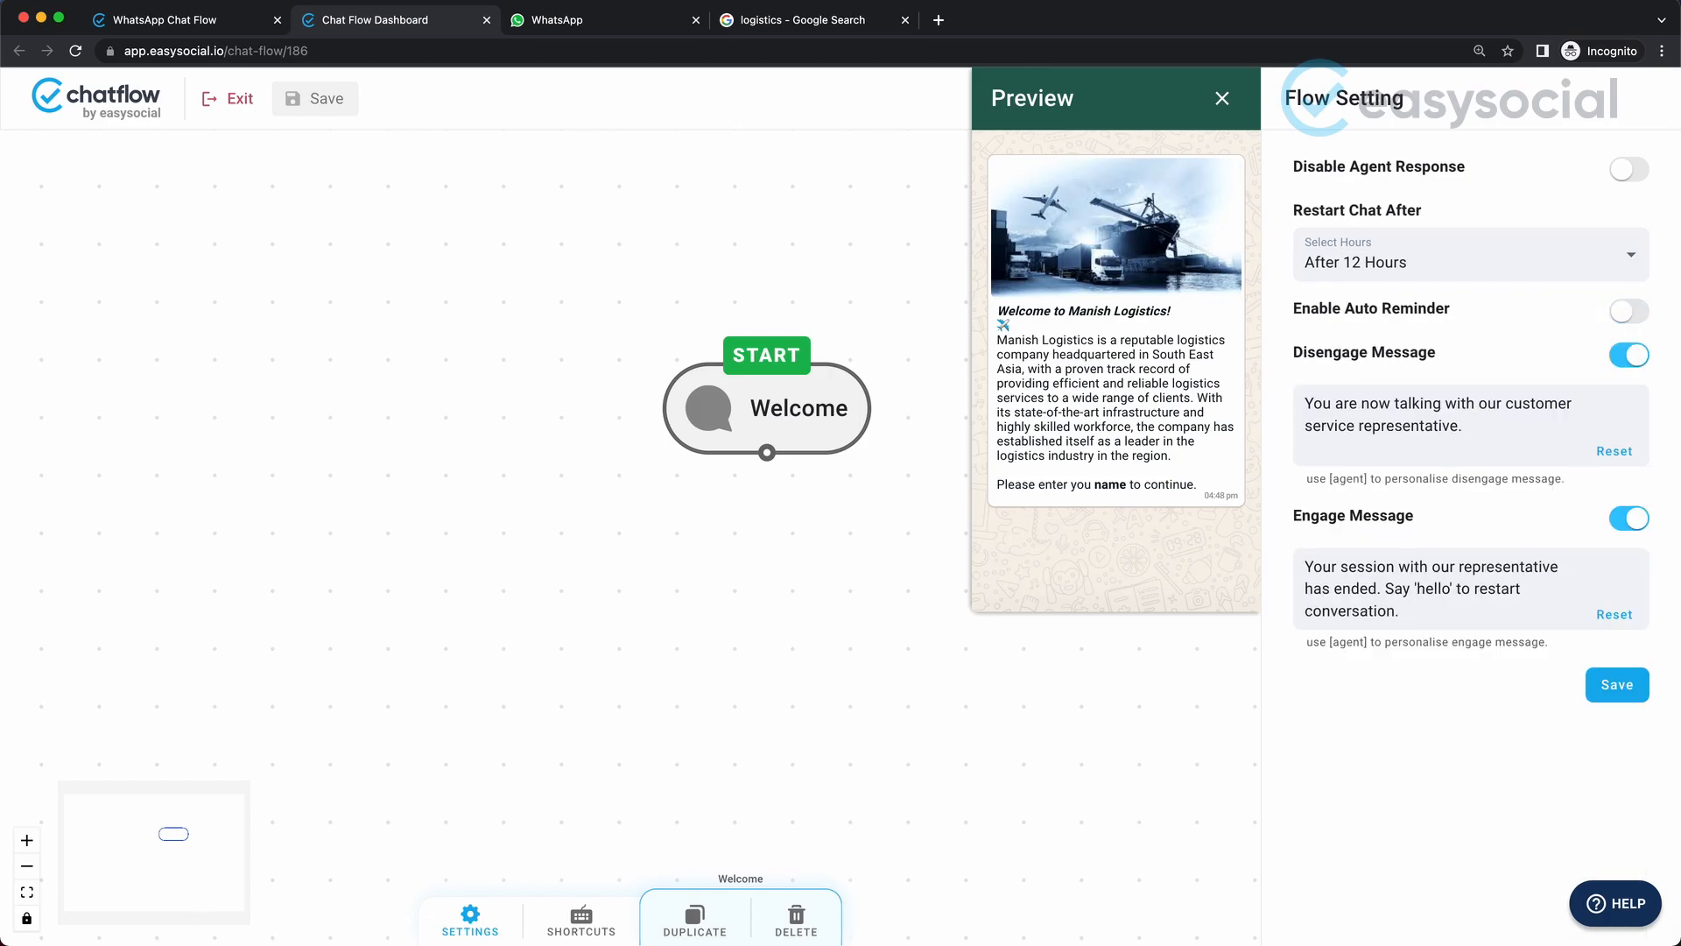
{"action": "left_click", "coordinate": [490, 930]}
Reopen the Welcome node and try its Stop Auto-Reminder and Jump to the next message options, reviewing the error message.
{"action": "left_click", "coordinate": [780, 436]}
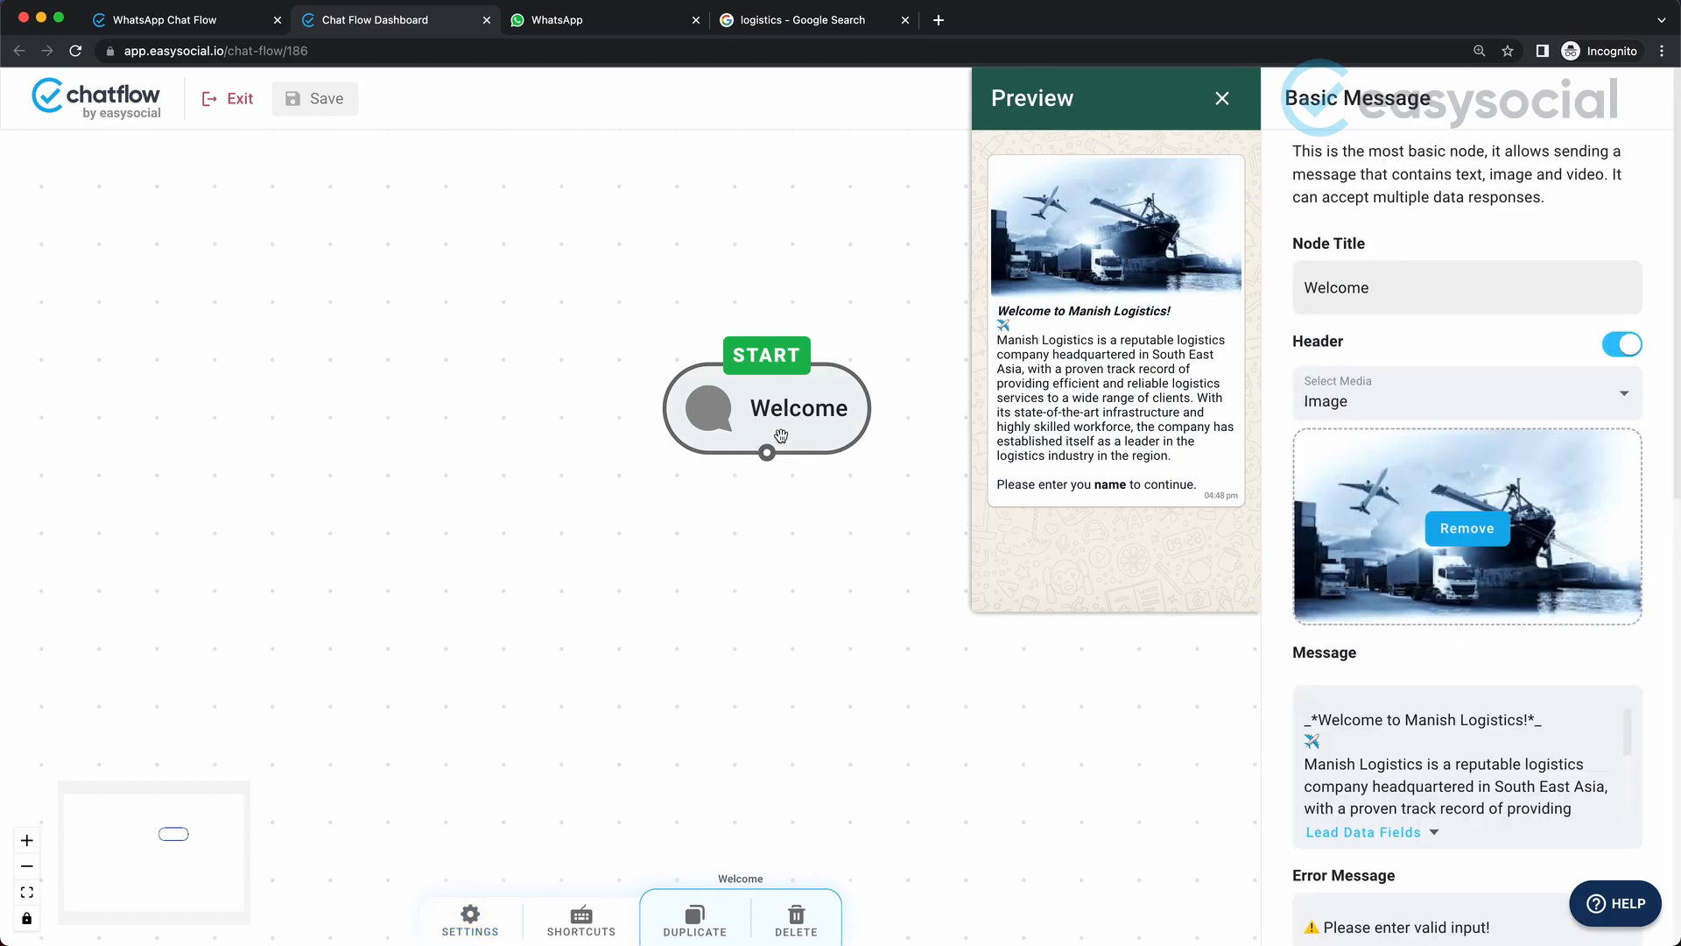
{"action": "scroll", "coordinate": [1456, 765], "scroll_direction": "down", "scroll_amount": 5}
{"action": "scroll", "coordinate": [1525, 662], "scroll_direction": "down", "scroll_amount": 10}
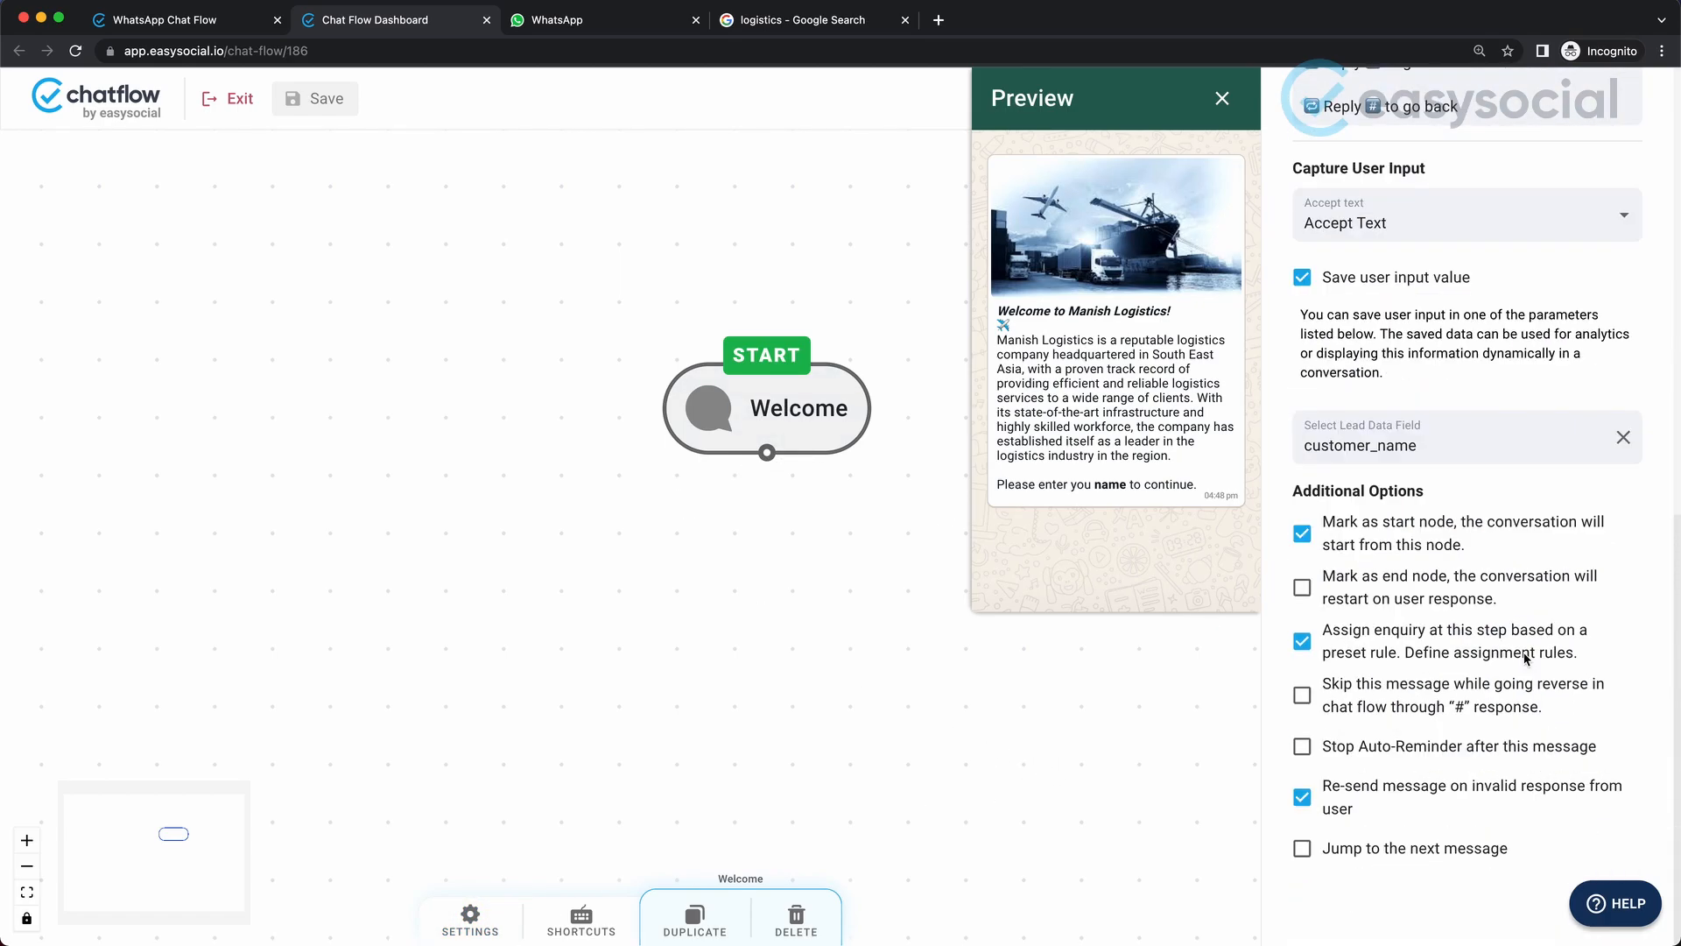
{"action": "left_click", "coordinate": [1303, 748]}
{"action": "scroll", "coordinate": [1486, 675], "scroll_direction": "up", "scroll_amount": 8}
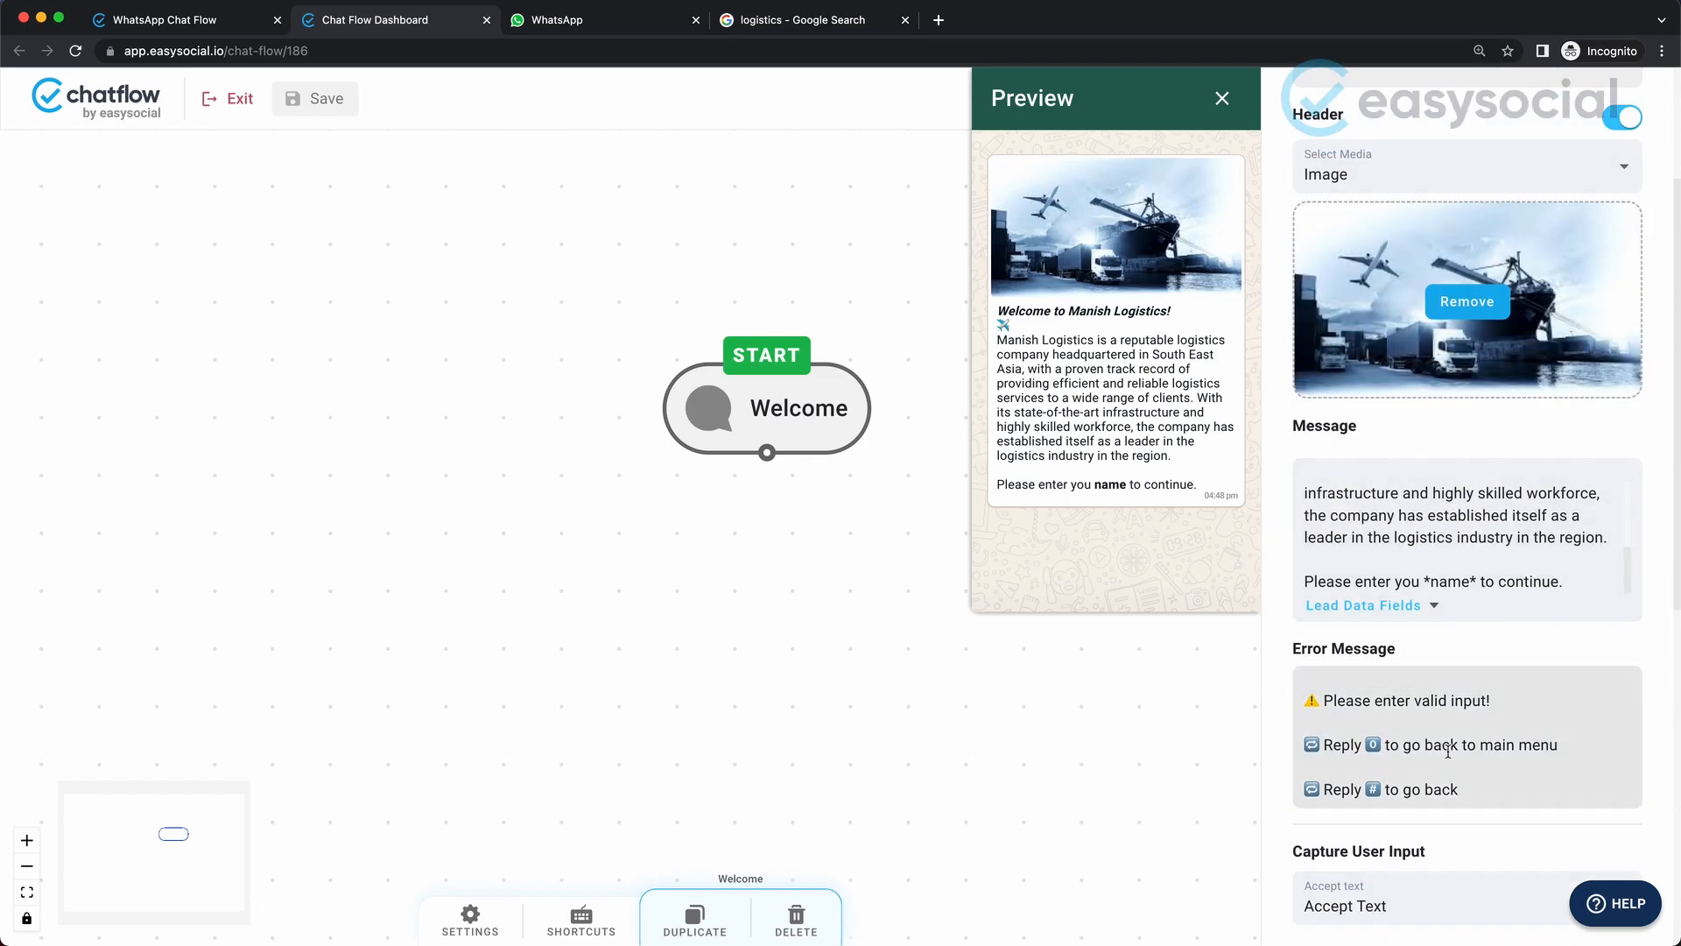
{"action": "scroll", "coordinate": [1486, 675], "scroll_direction": "down", "scroll_amount": 8}
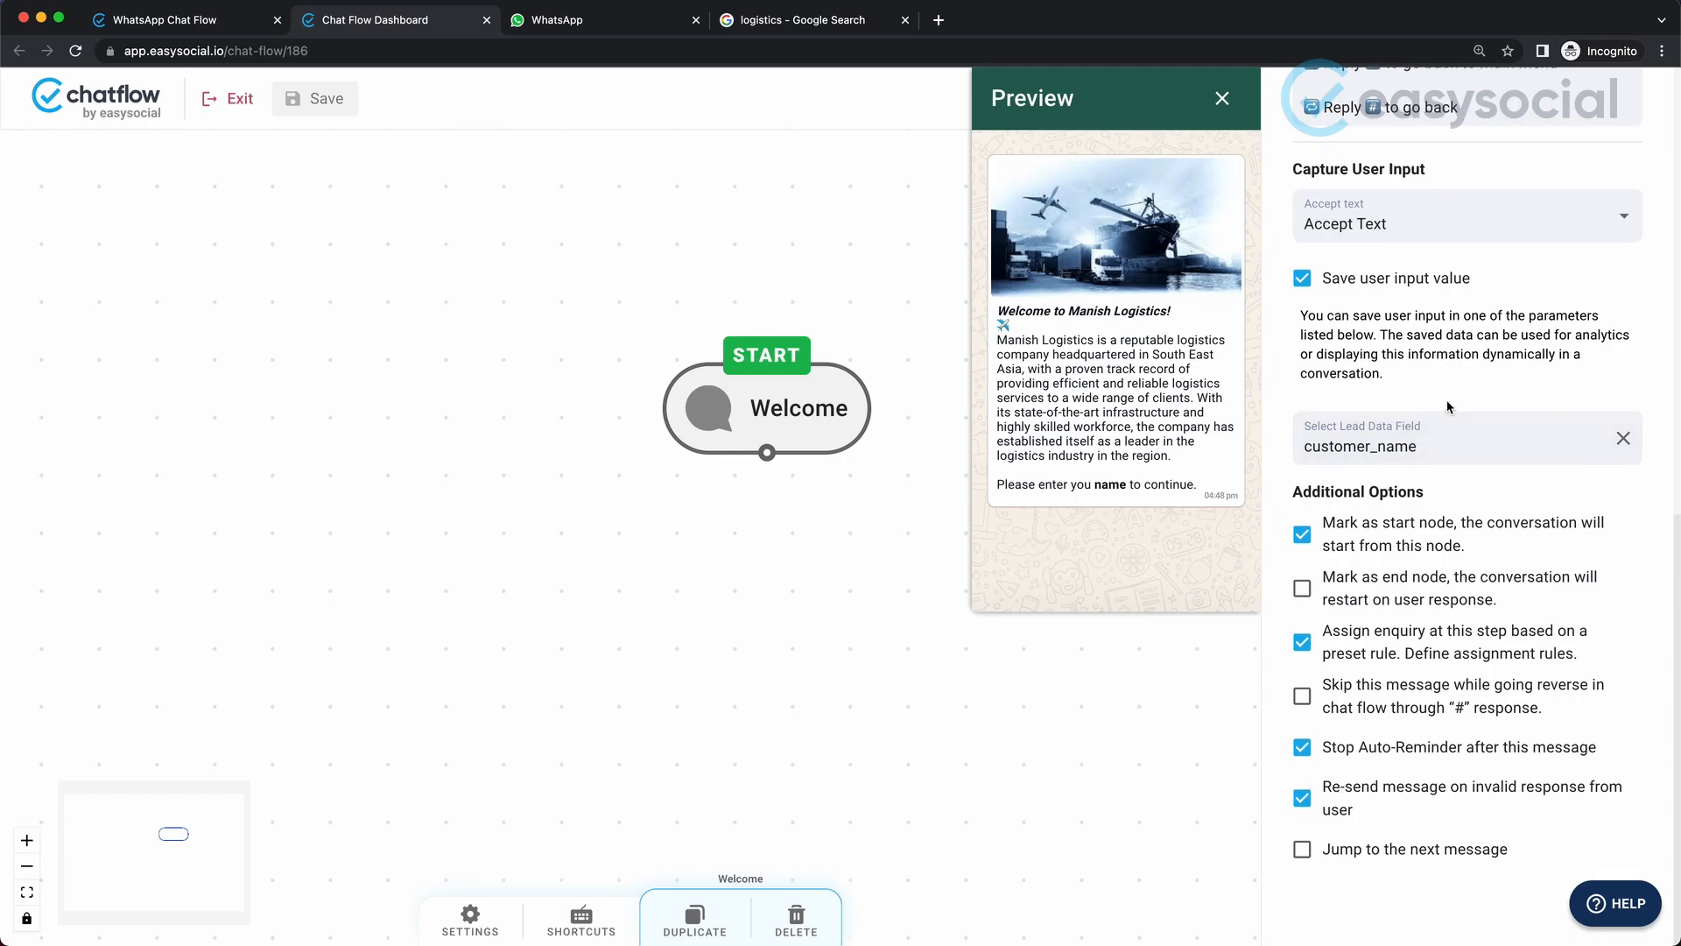
{"action": "scroll", "coordinate": [1416, 490], "scroll_direction": "up", "scroll_amount": 6}
{"action": "scroll", "coordinate": [1416, 490], "scroll_direction": "up", "scroll_amount": 2}
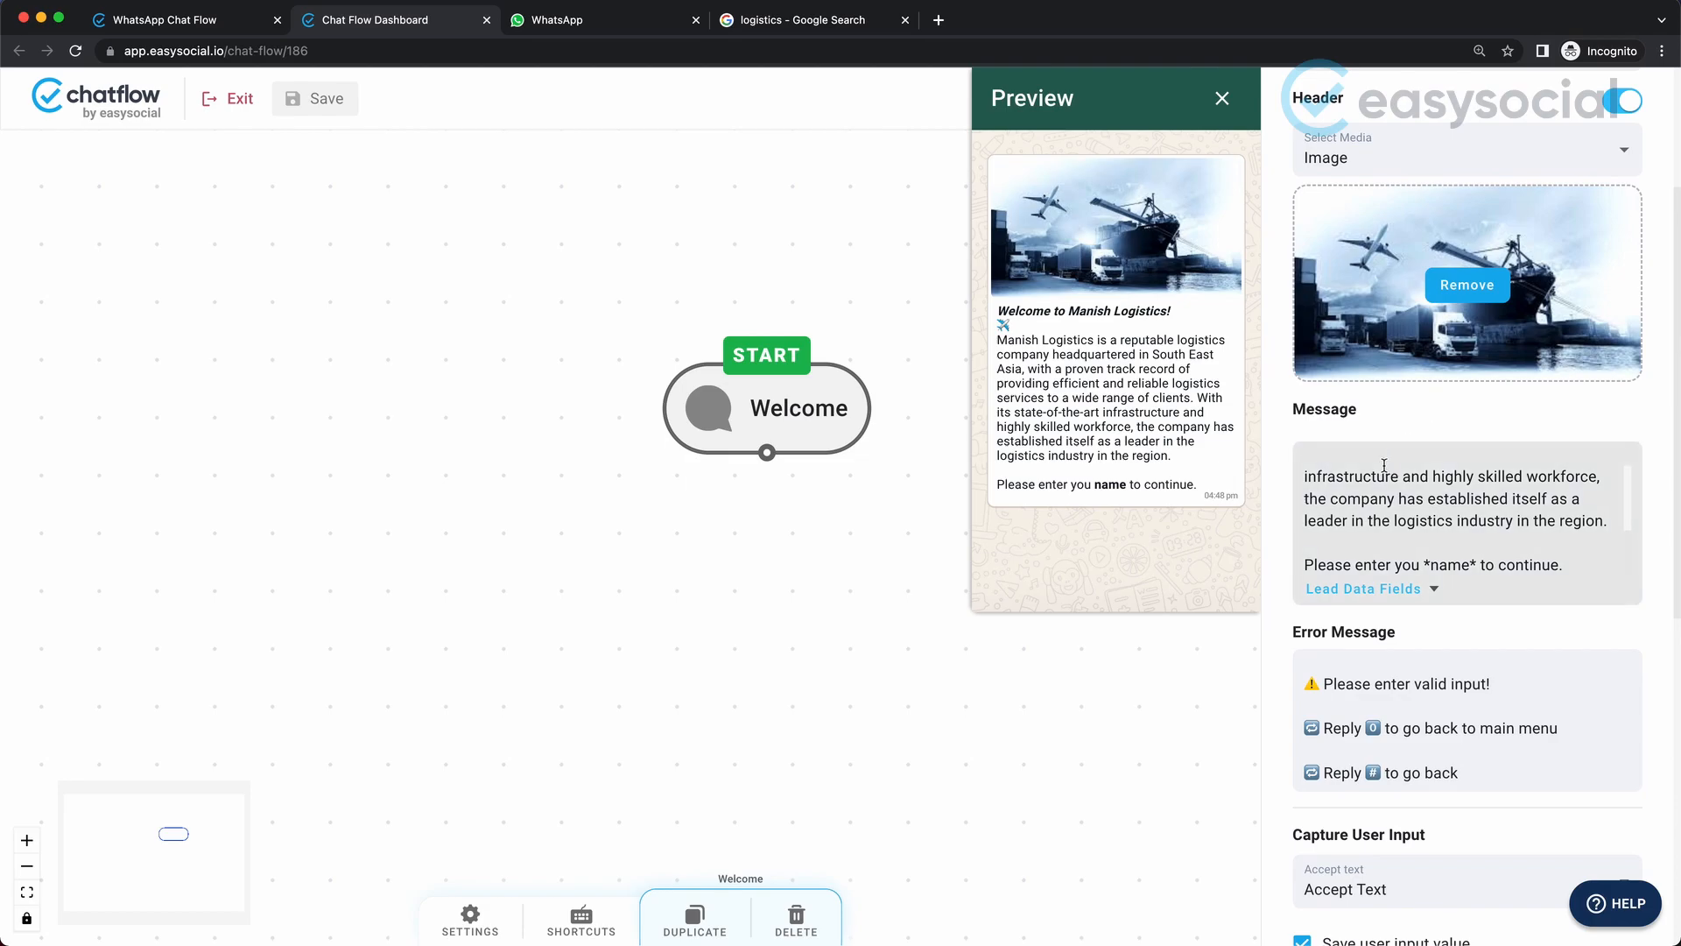
{"action": "scroll", "coordinate": [1384, 464], "scroll_direction": "down", "scroll_amount": 10}
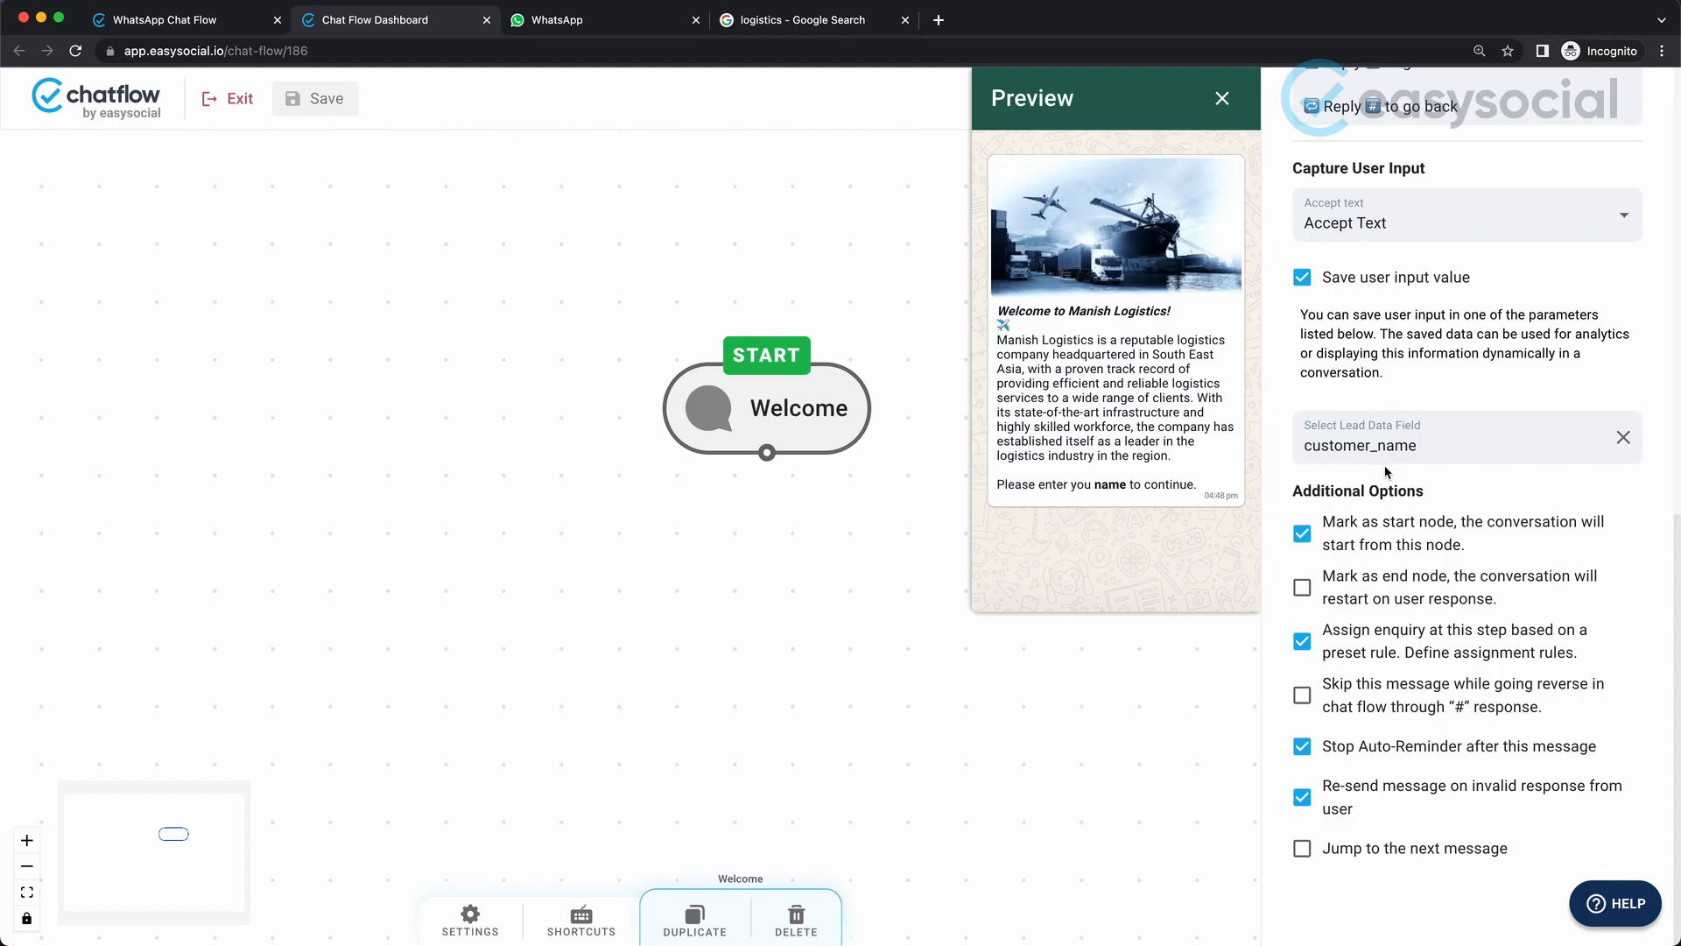
{"action": "left_click", "coordinate": [1302, 746]}
{"action": "left_click", "coordinate": [1302, 849]}
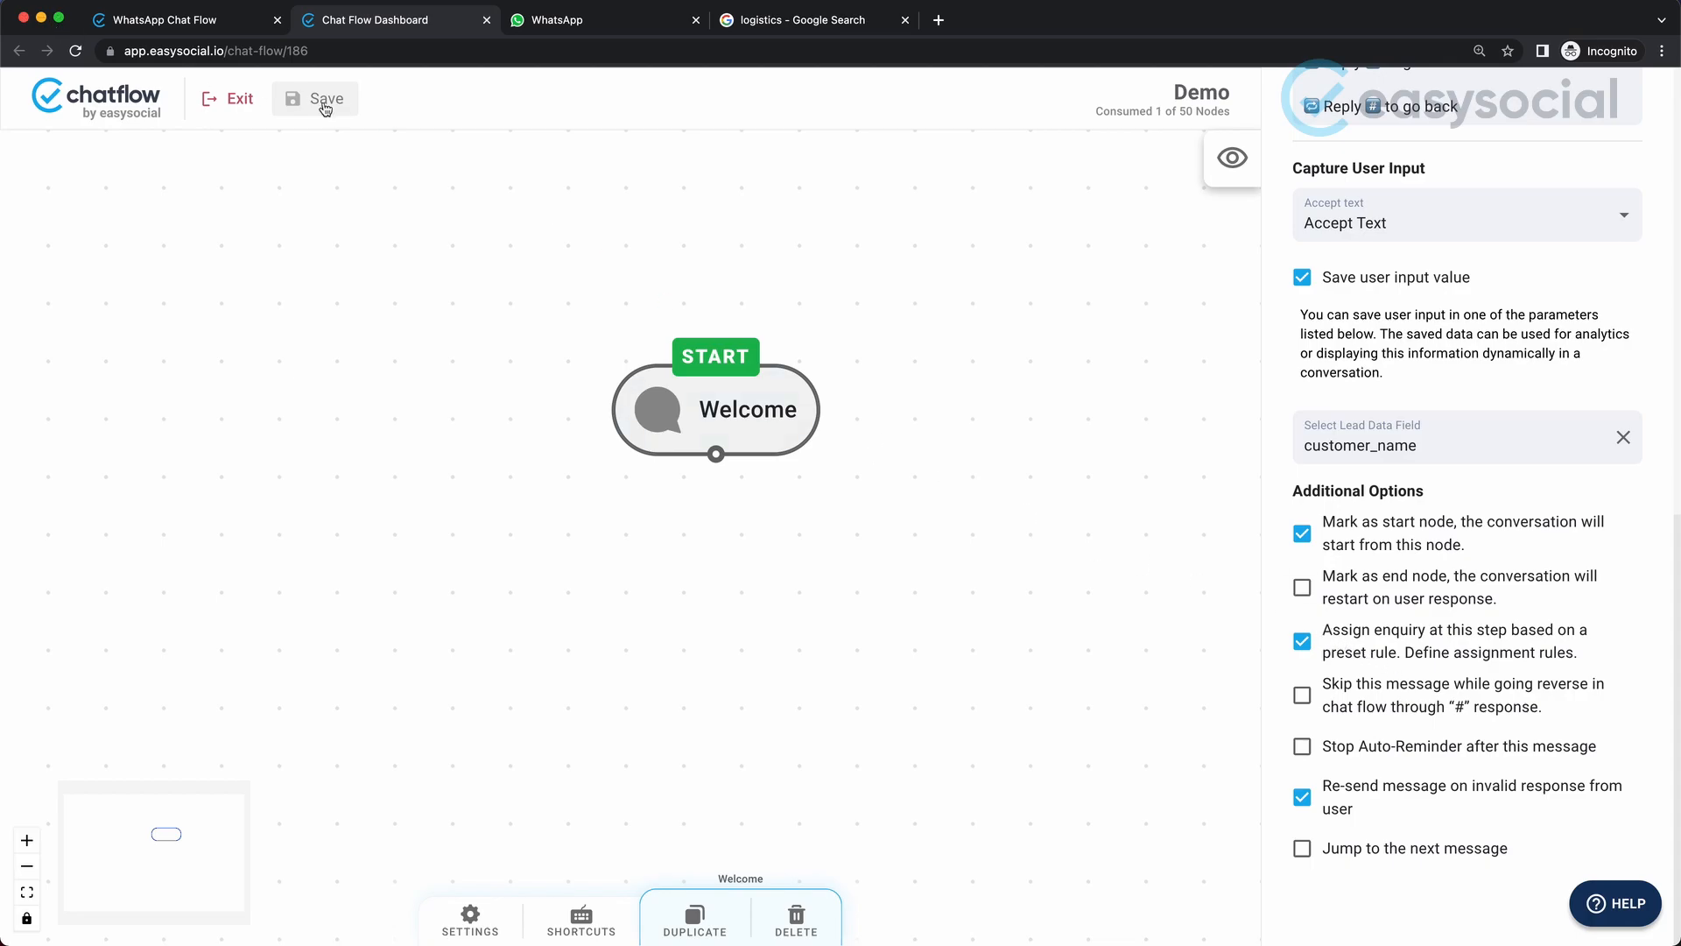
Save the flow and test it by switching to WhatsApp and sending "0" in the Easysocial io chat.
{"action": "left_click", "coordinate": [323, 108]}
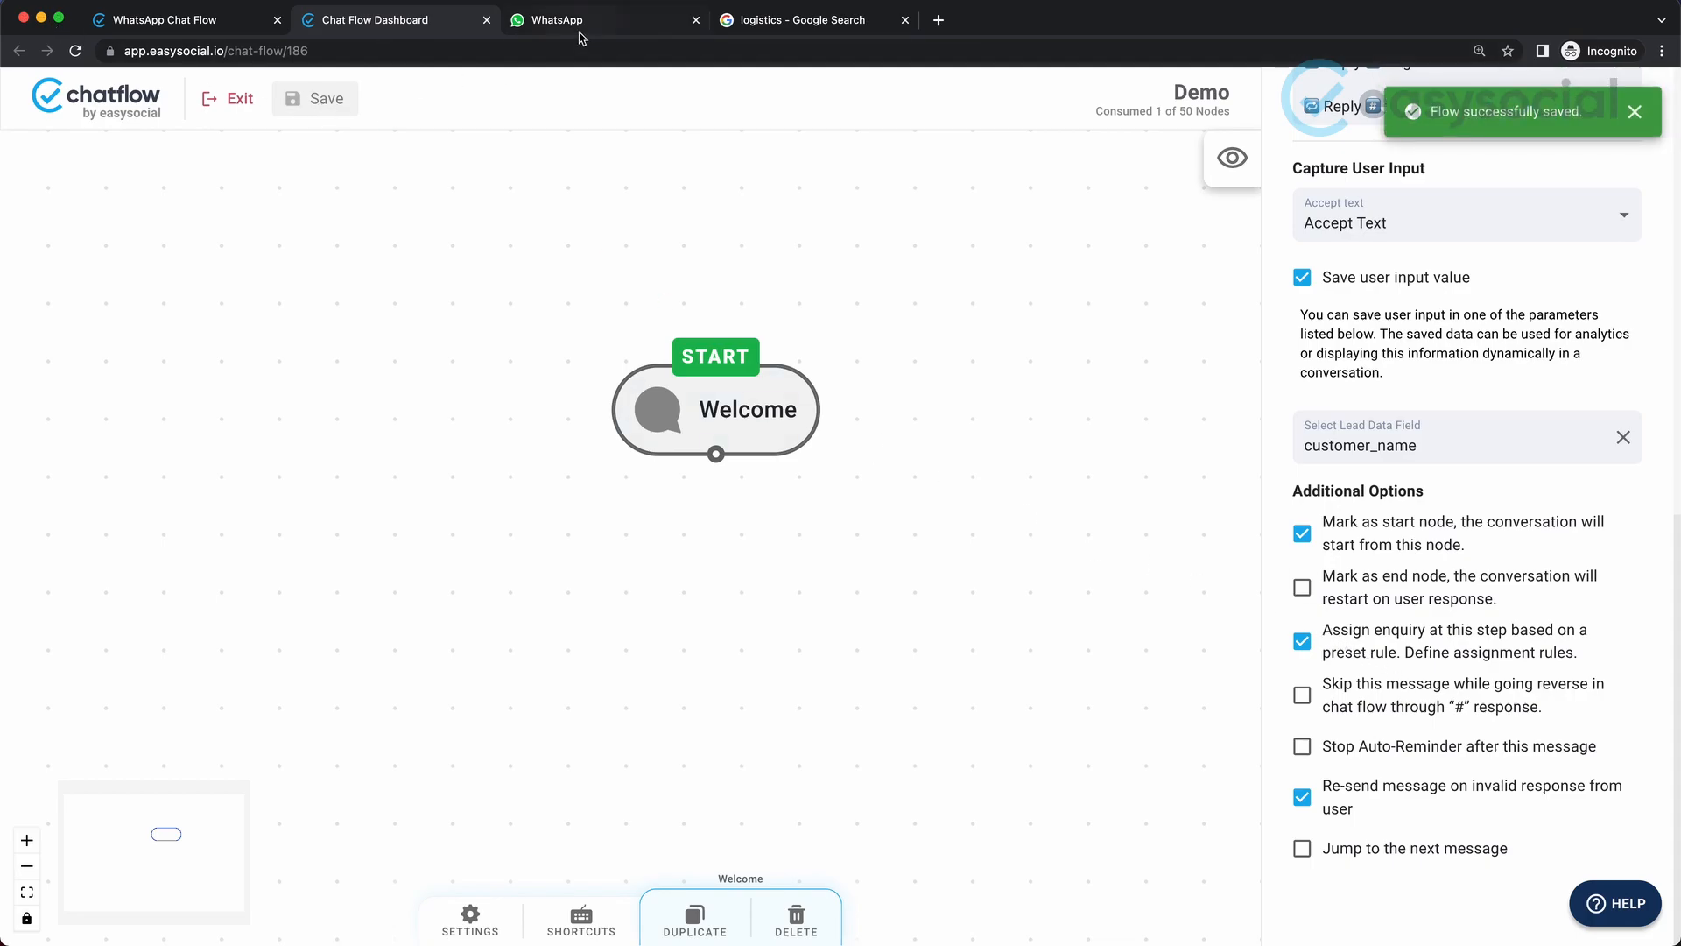
{"action": "left_click", "coordinate": [589, 27]}
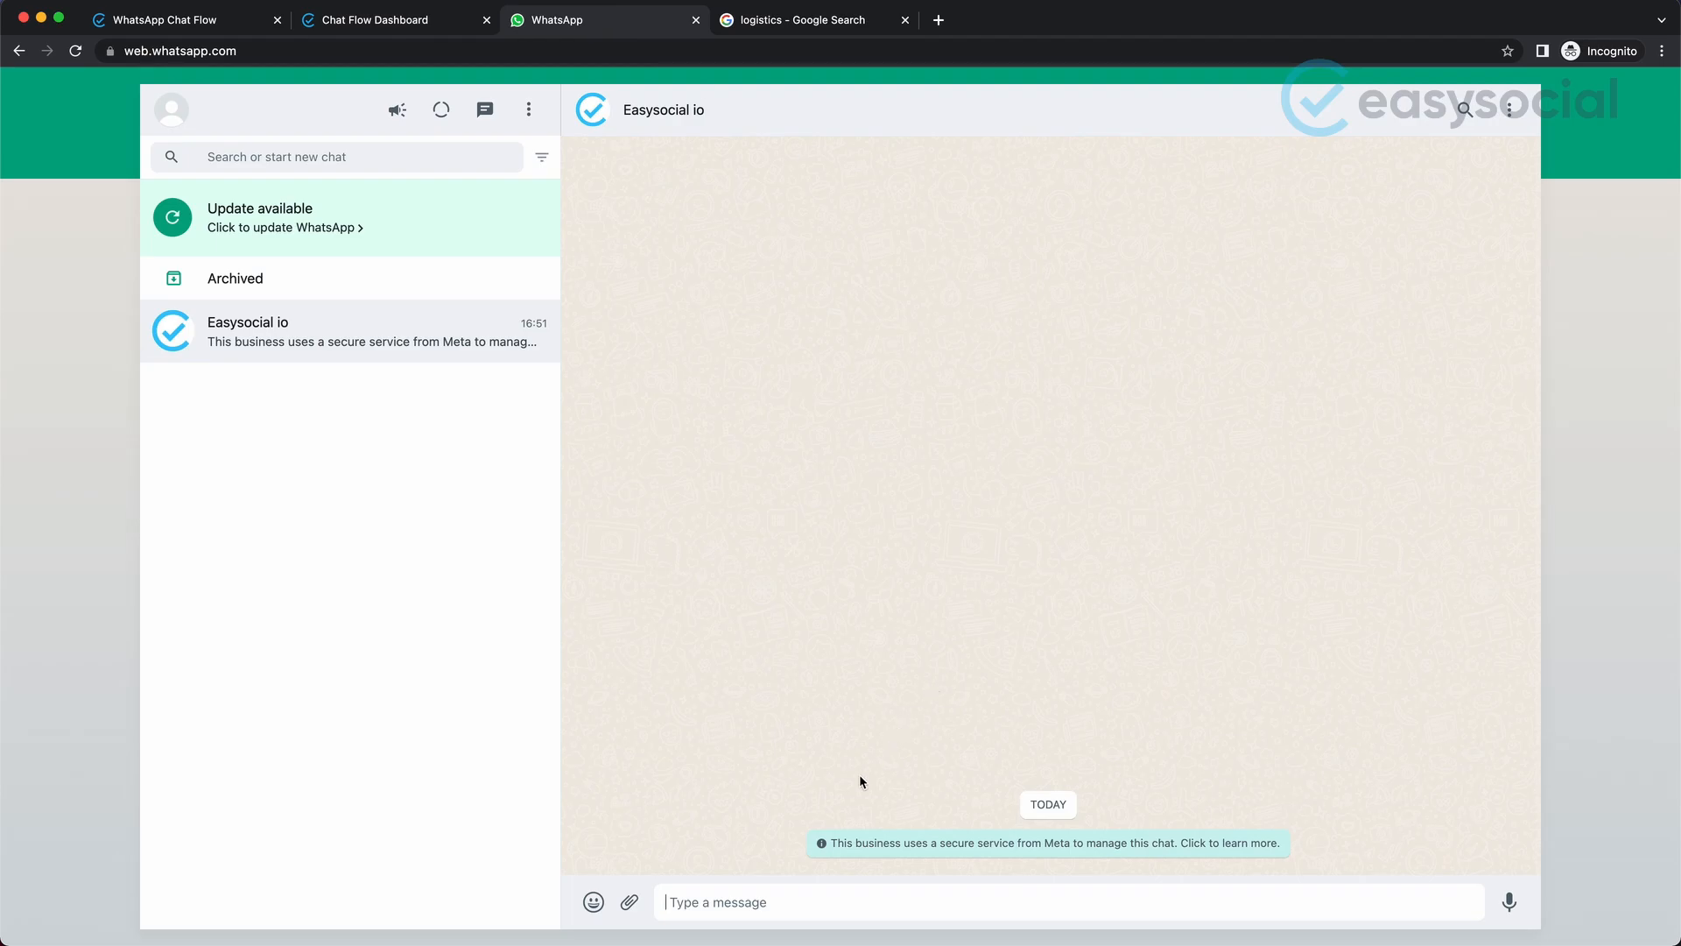
{"action": "type", "text": "0"}
{"action": "key", "text": "Return"}
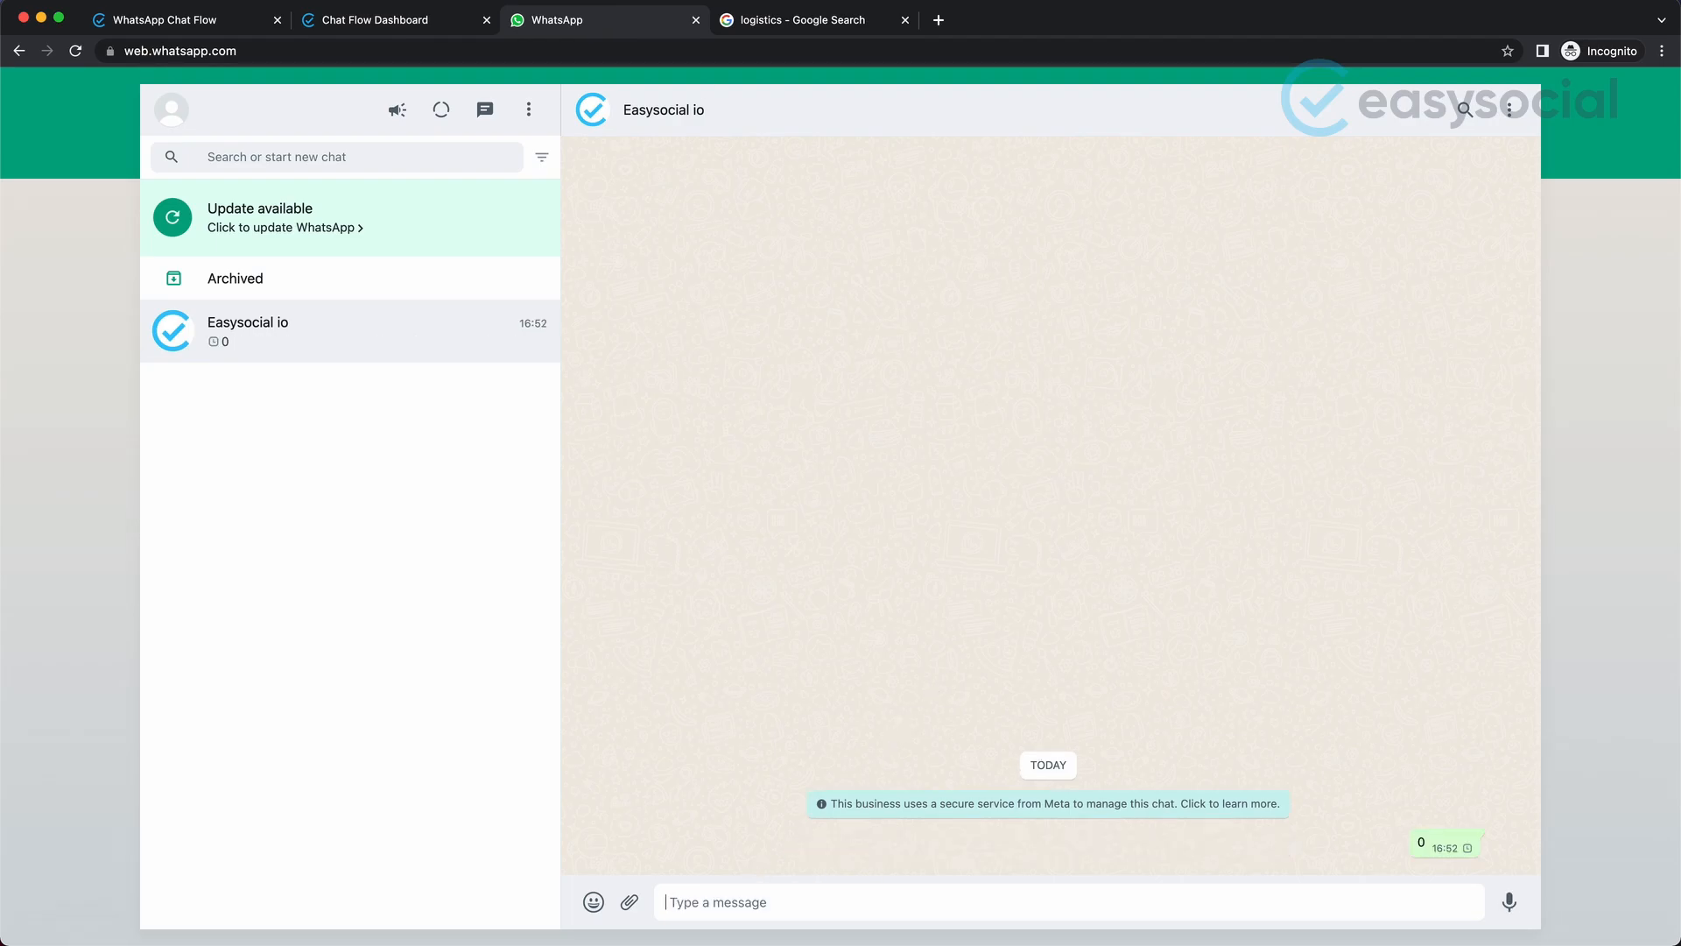